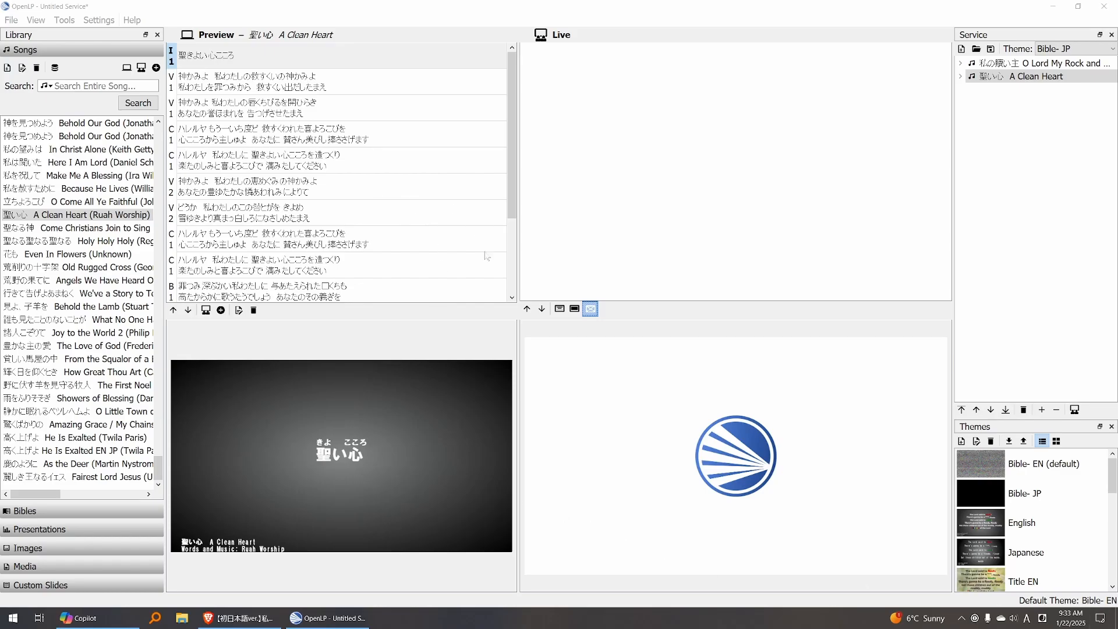
Preview the first verse slide of 聖い心 A Clean Heart and add the song to the service again
double_click(388, 88)
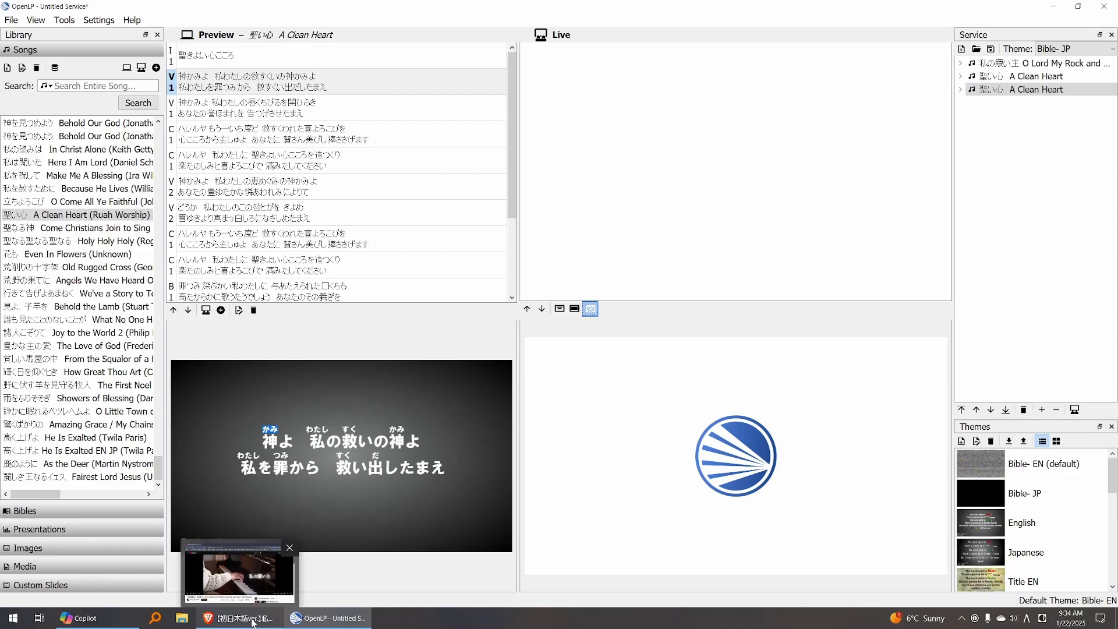
Switch to the YouTube video in the browser and highlight "O Lord, My Rock and My Redeemer (sovereign grace music)" in its title
click(233, 620)
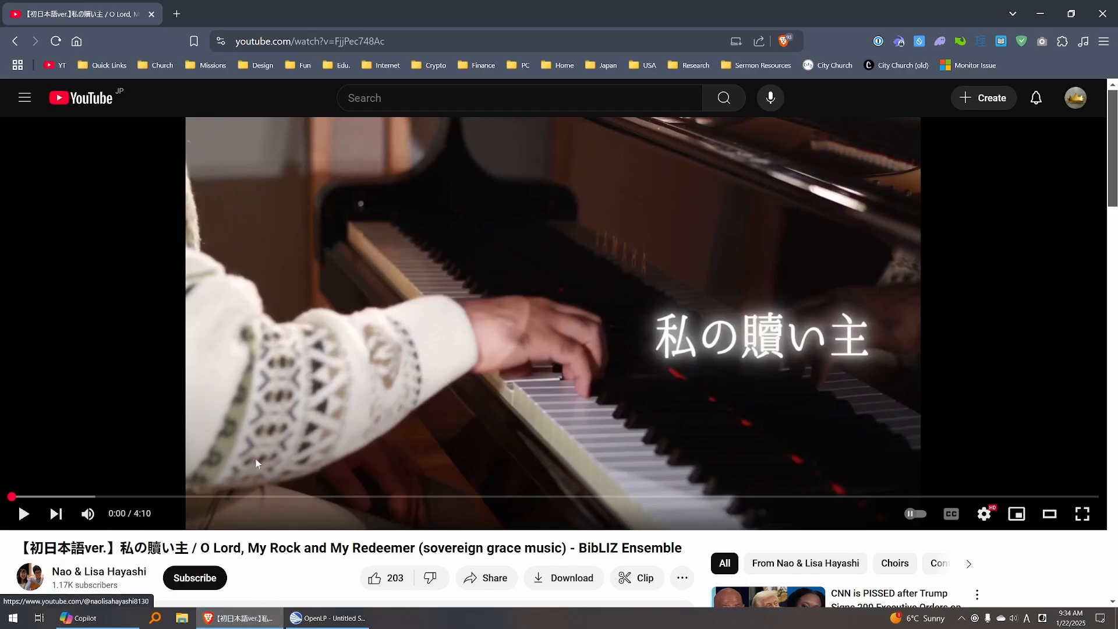
scroll(257, 463, down, 1)
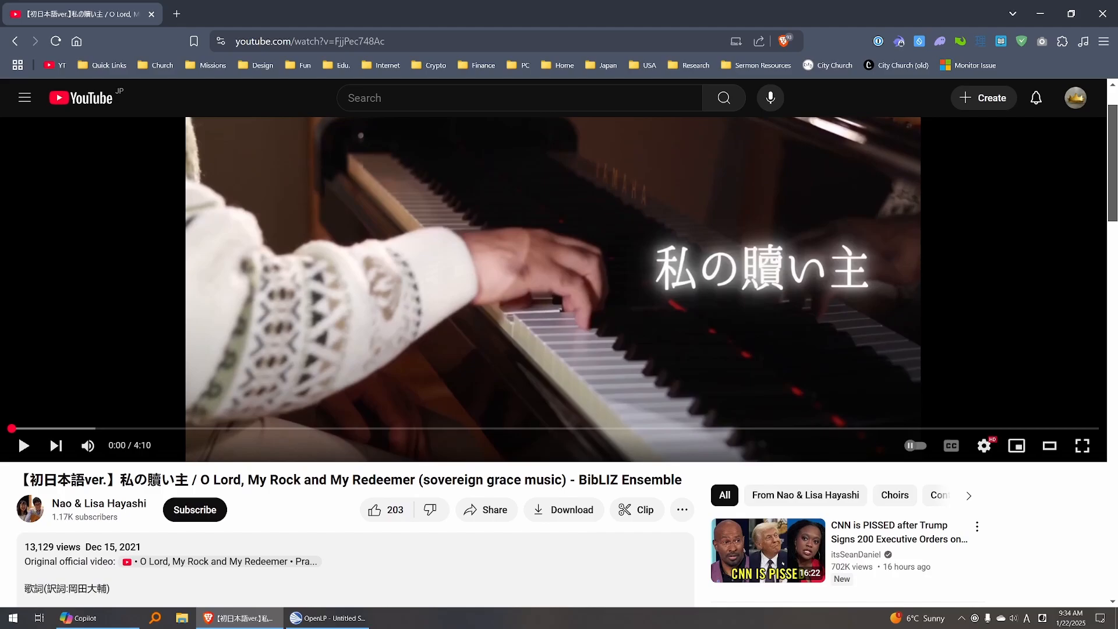
drag(200, 479, 566, 479)
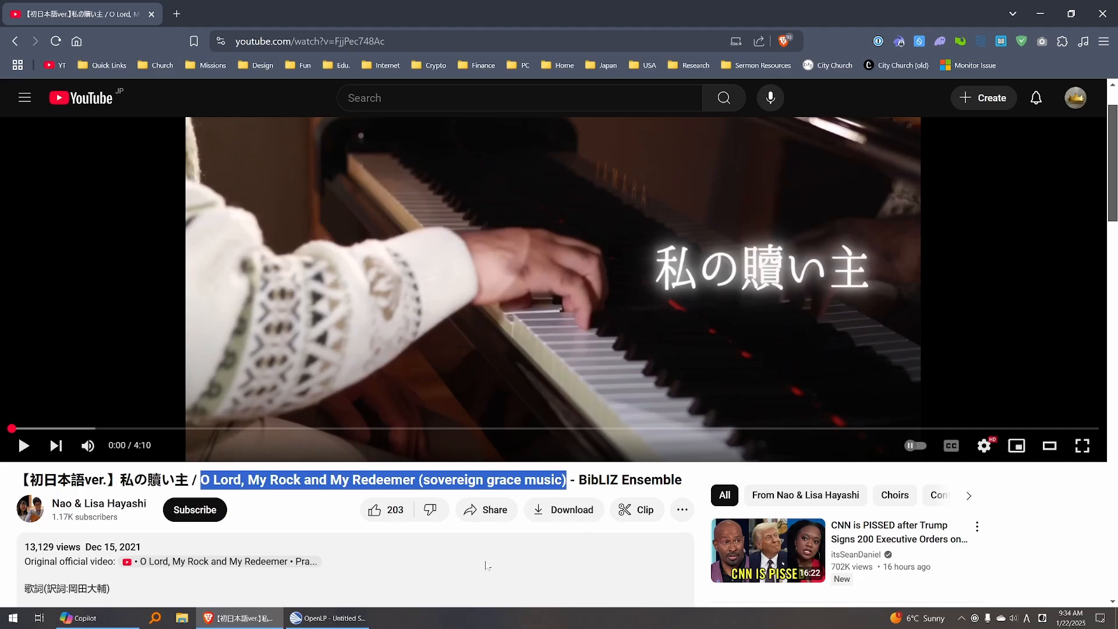
Select all the Japanese lyrics in the video description, from "1. 私の贖い主" to the last "ただあなたを褒め称える"
scroll(488, 566, down, 5)
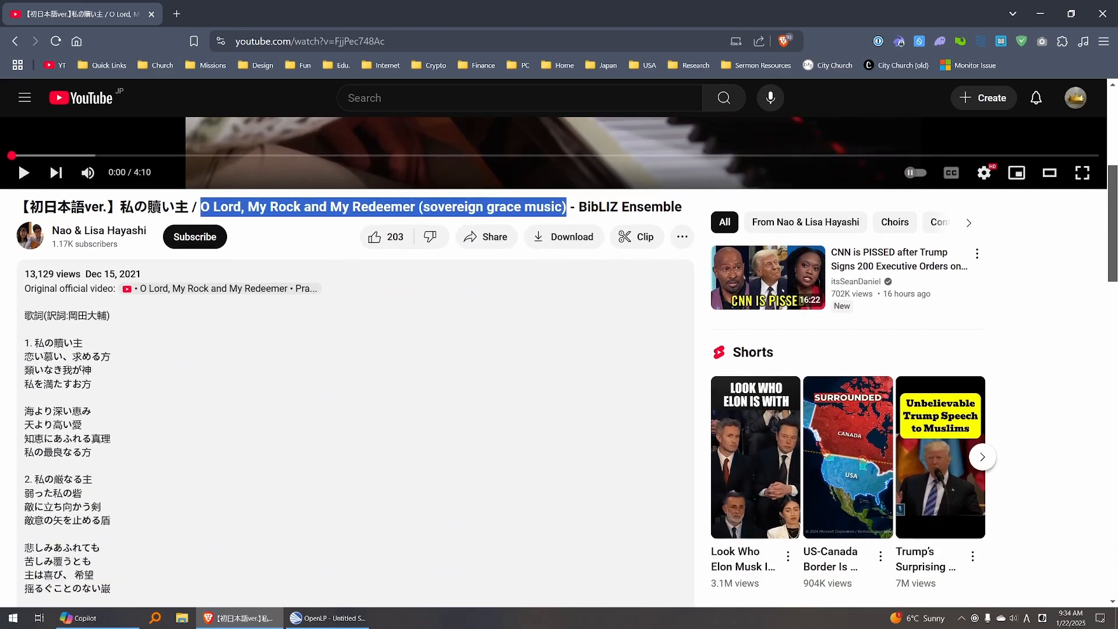
drag(24, 341, 118, 370)
scroll(308, 419, down, 5)
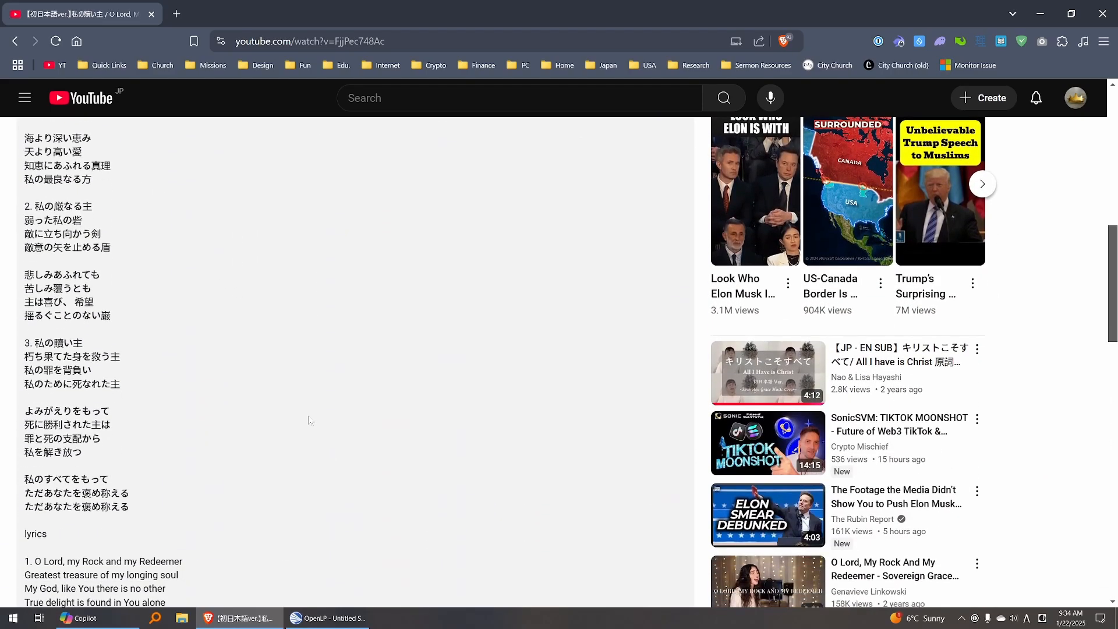
shift+click(149, 507)
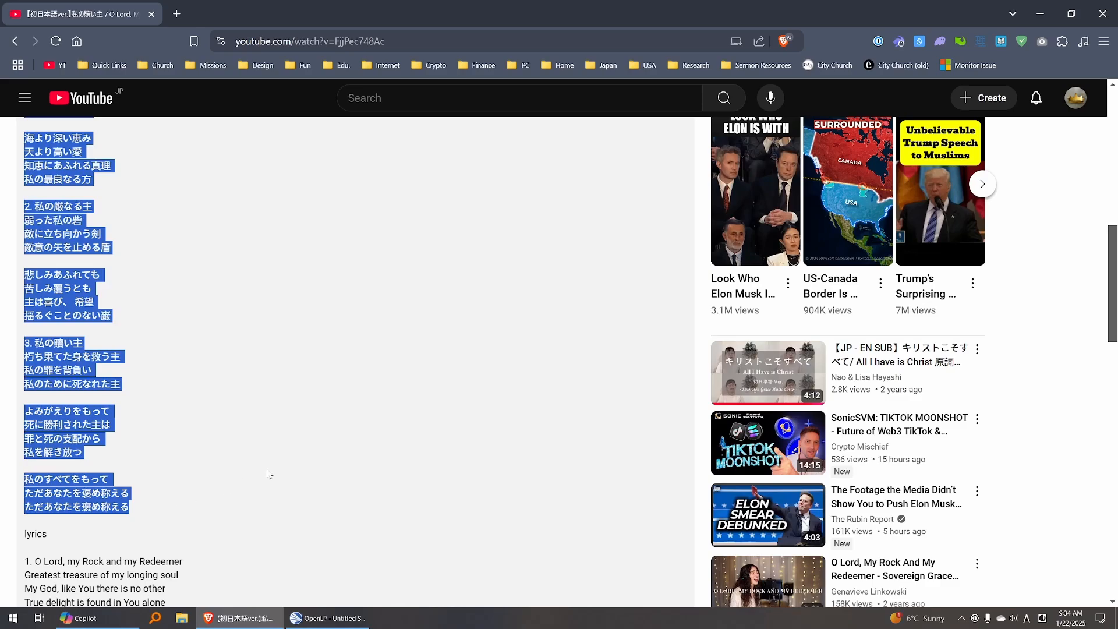
scroll(268, 473, up, 6)
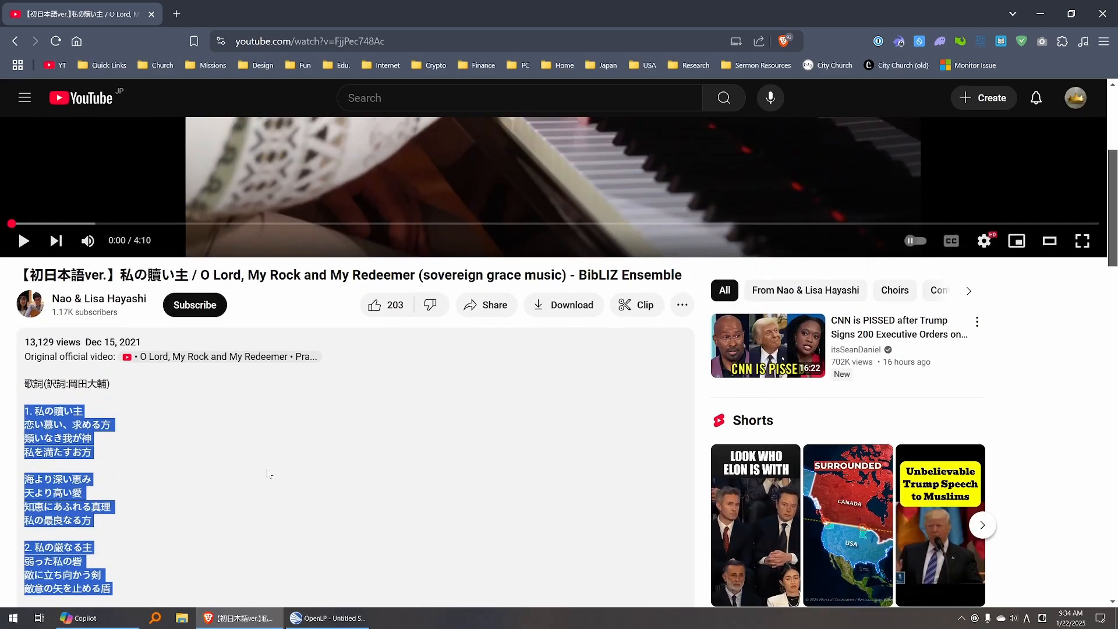
scroll(267, 473, down, 3)
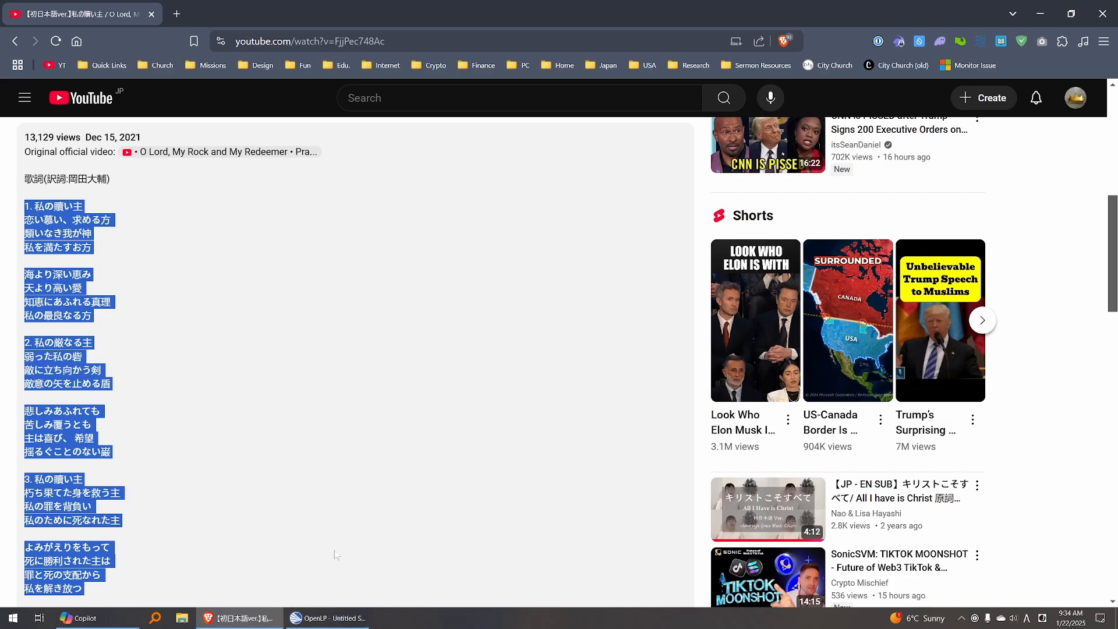
Switch to OpenLP, look over the custom formatting tags, and close their configuration without changes
click(327, 617)
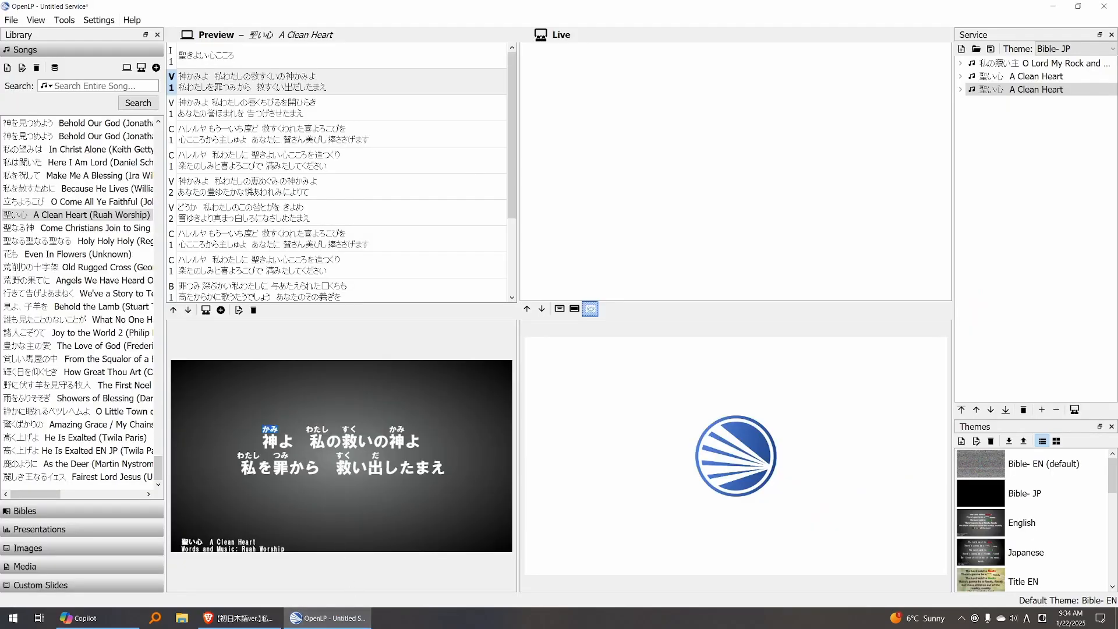
click(98, 19)
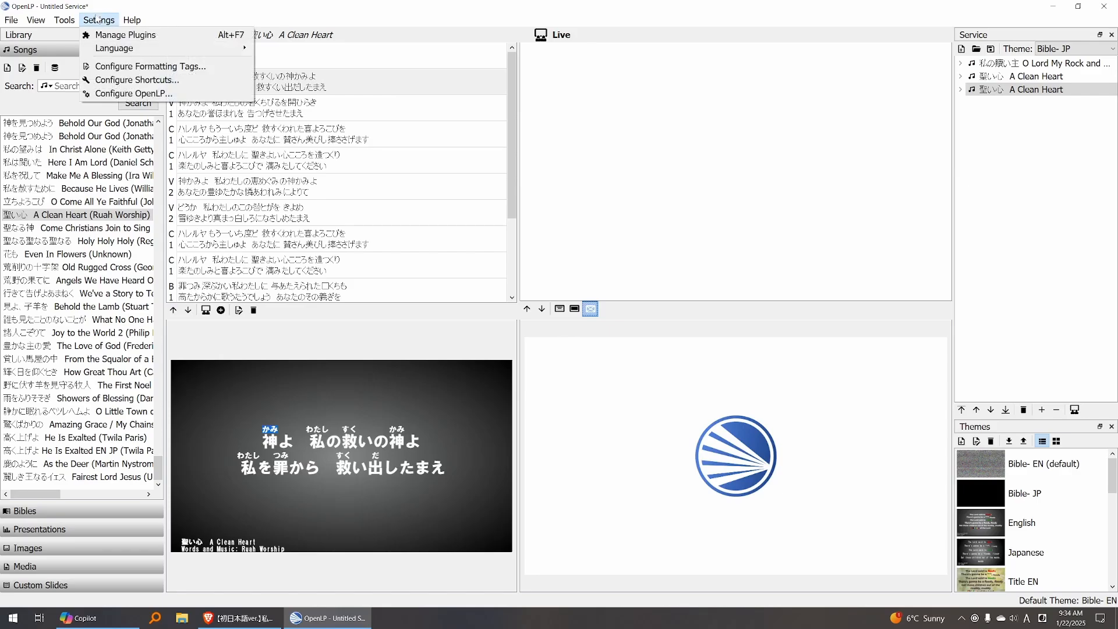
click(133, 68)
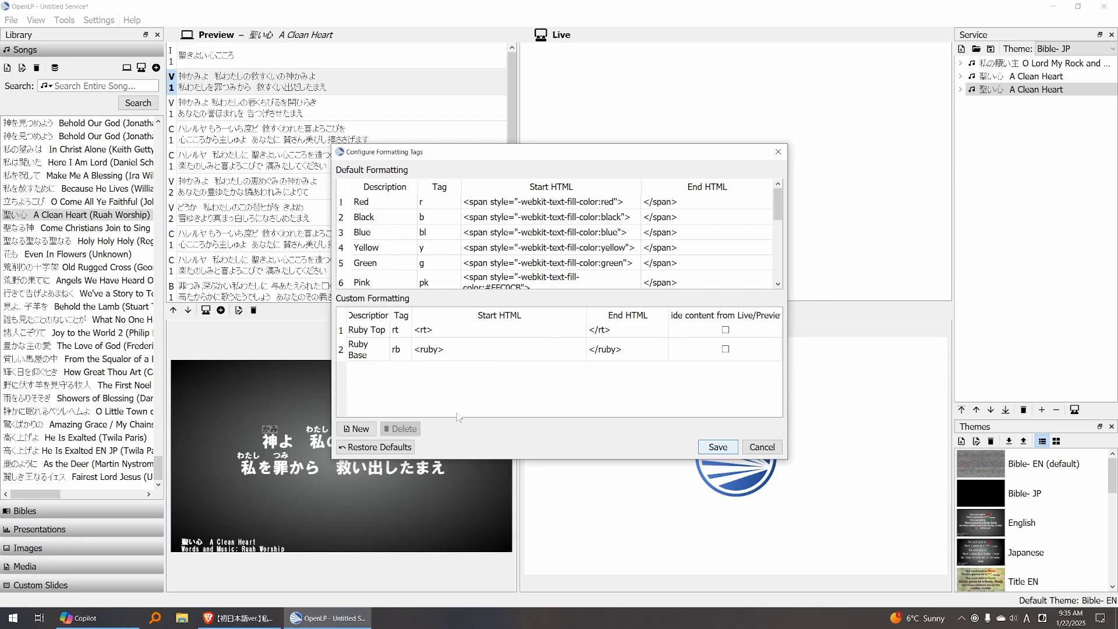
click(759, 449)
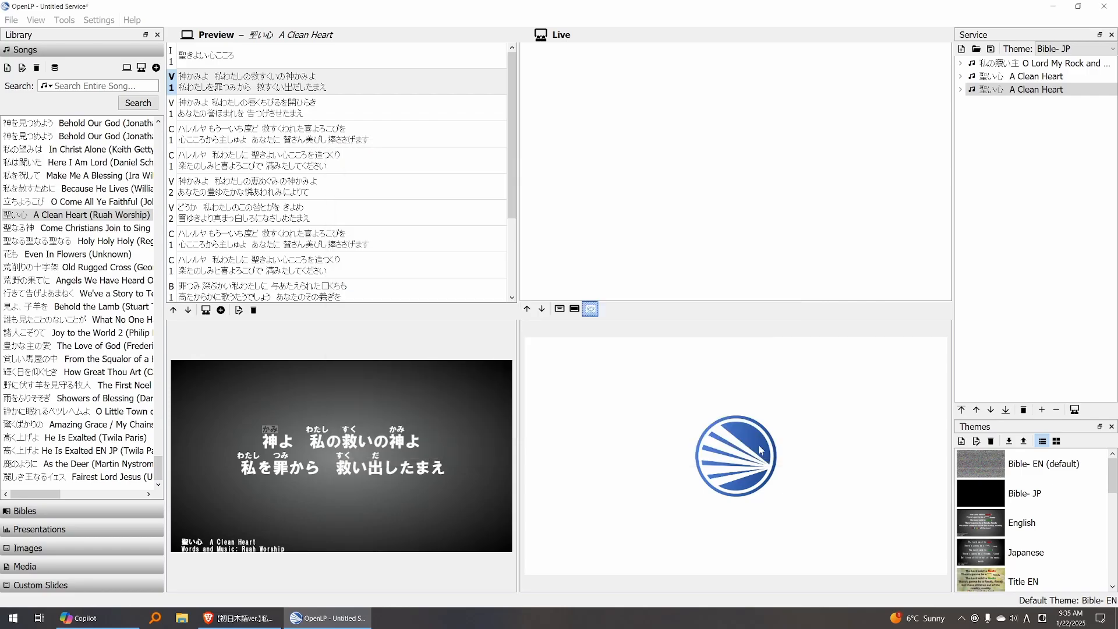
Reopen the formatting tag configuration and add a custom tag described as "Ruby Top" with the tag rt
click(99, 20)
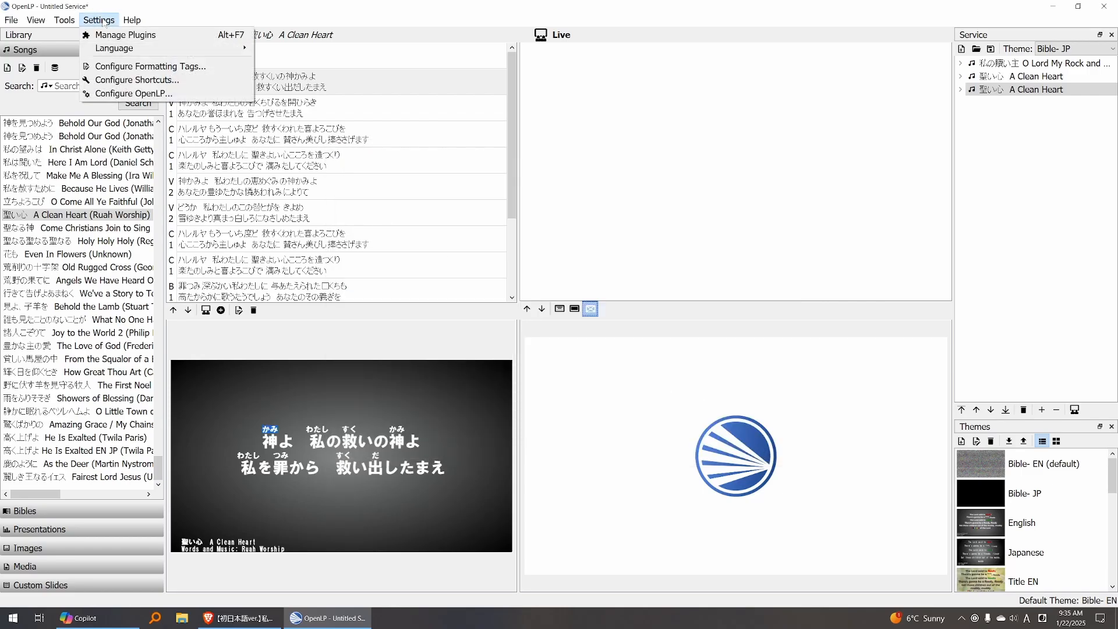
click(137, 67)
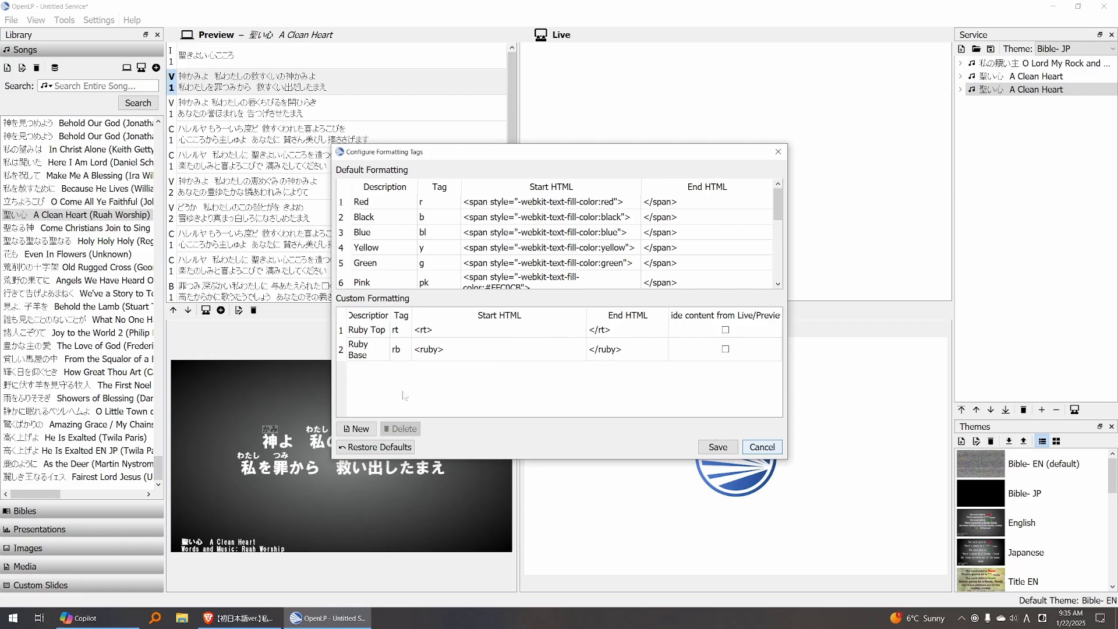
click(358, 429)
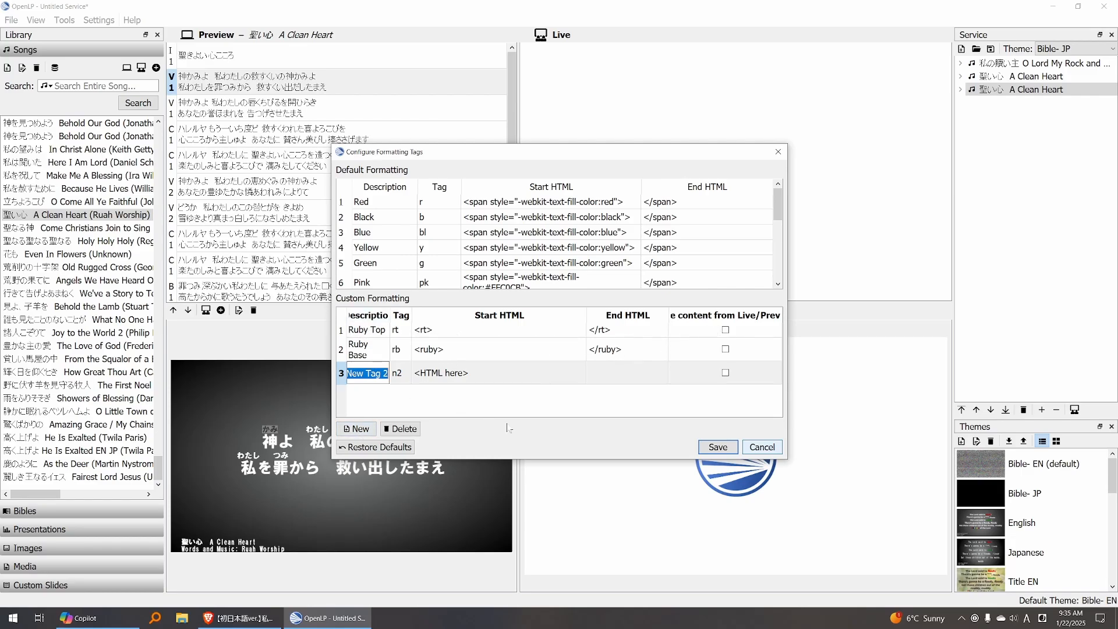
text(Ruby Top)
key(Tab)
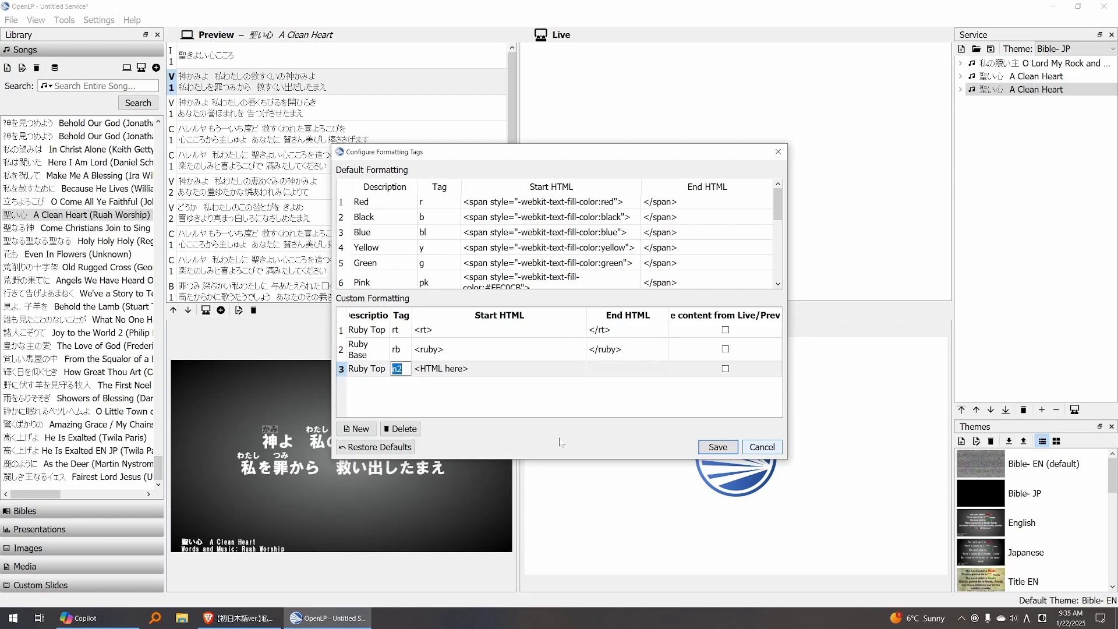
text(rt)
key(Tab)
Set the new Ruby Top tag's start HTML to <rt> and its end HTML to </rt>
key(Left)
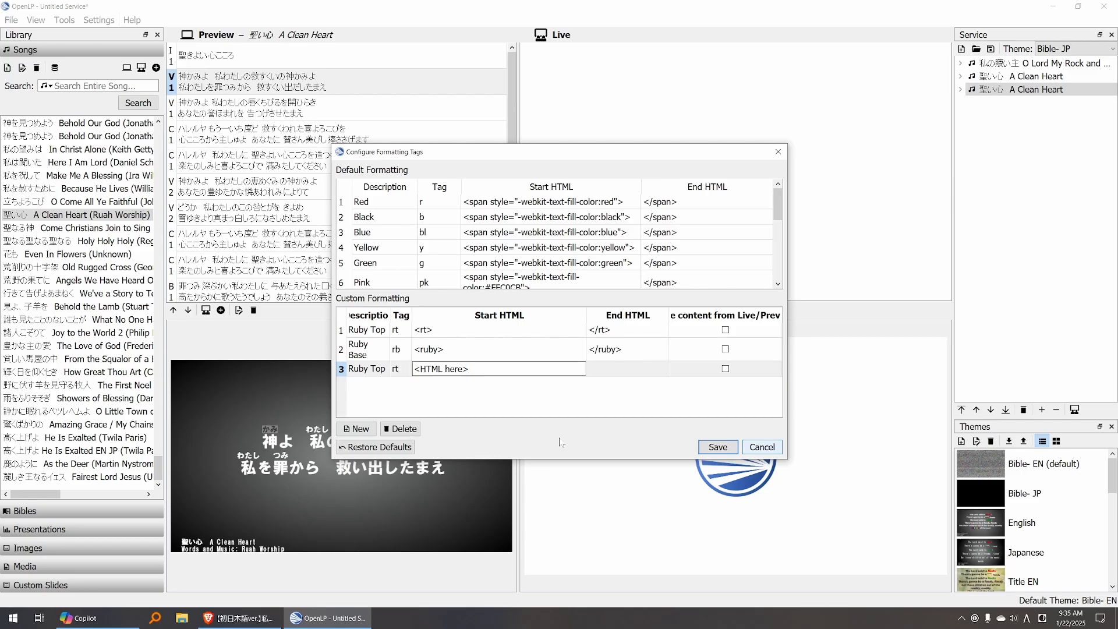
key(BackSpace)
key(BackSpace)
key(BackSpace)
key(BackSpace)
key(BackSpace)
key(BackSpace)
key(BackSpace)
key(BackSpace)
key(BackSpace)
text(rt)
key(Tab)
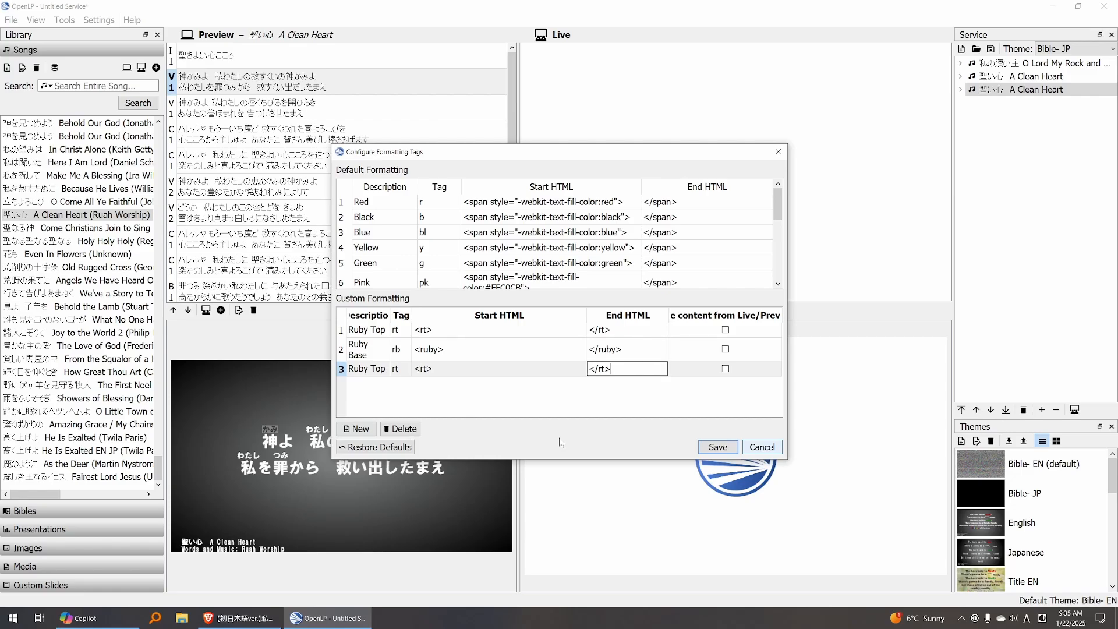
key(Return)
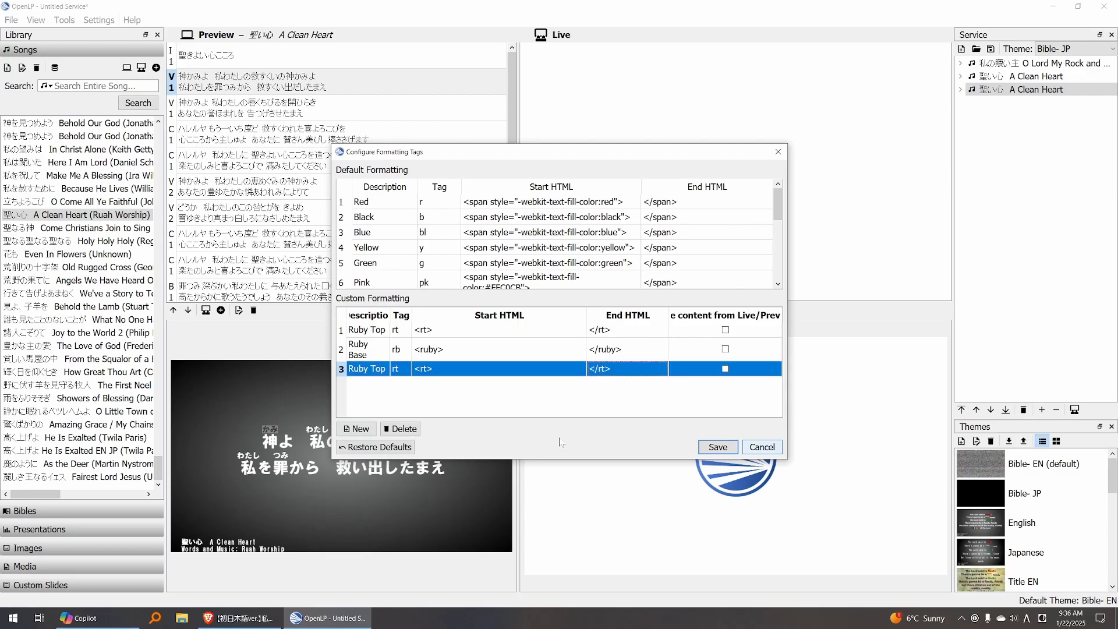
Add another custom formatting tag described as "Ruby Base" with the tag rb
click(357, 429)
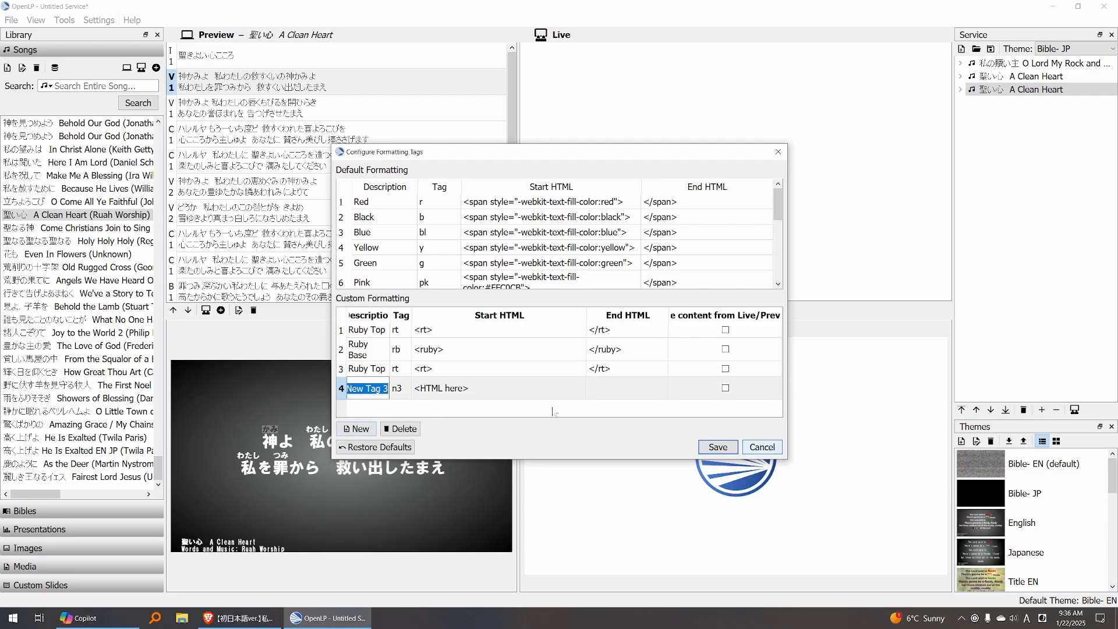
text(Ruby Base)
key(Tab)
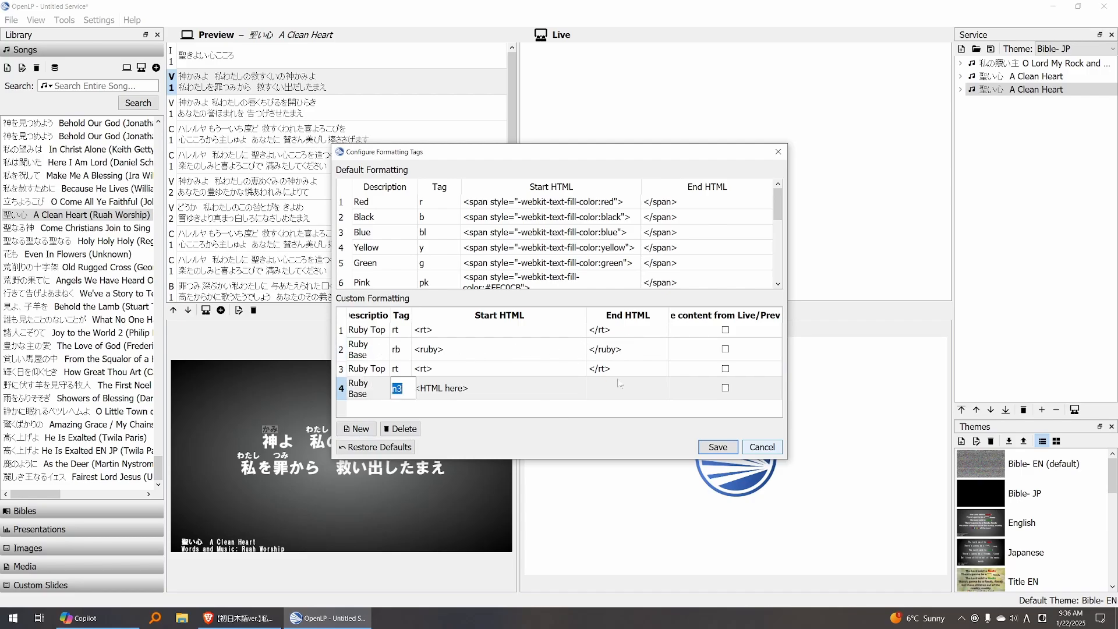
text(rb)
key(Tab)
Set the new Ruby Base tag's start HTML to <ruby> and its end HTML to </ruby>
key(Left)
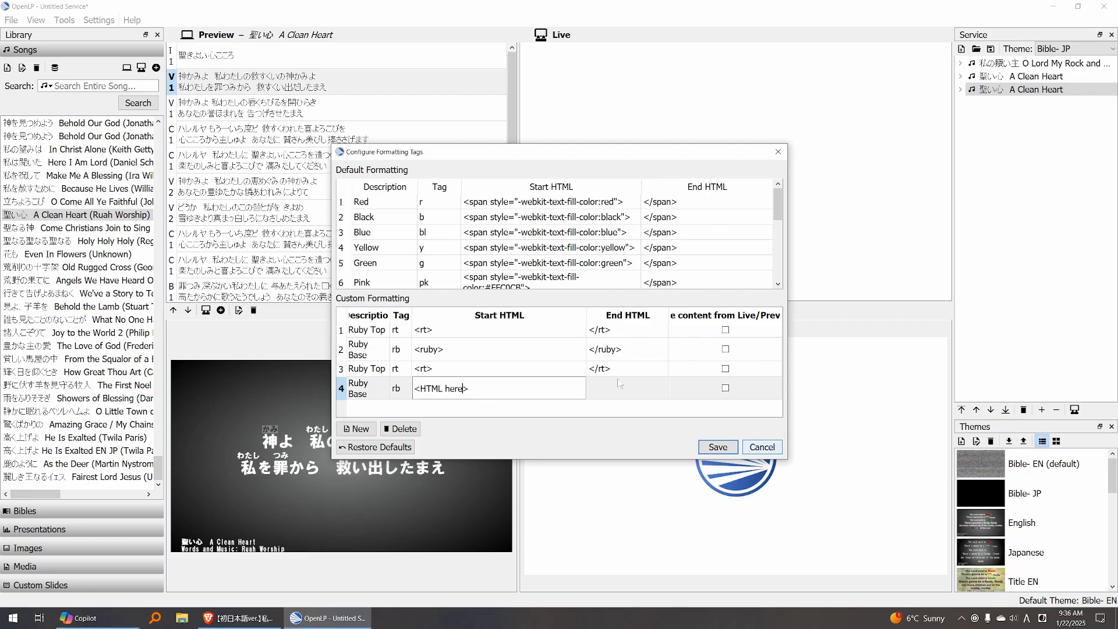
key(BackSpace)
key(BackSpace)
key(BackSpace)
key(BackSpace)
key(BackSpace)
key(BackSpace)
key(BackSpace)
key(BackSpace)
key(BackSpace)
text(ruby)
double_click(619, 382)
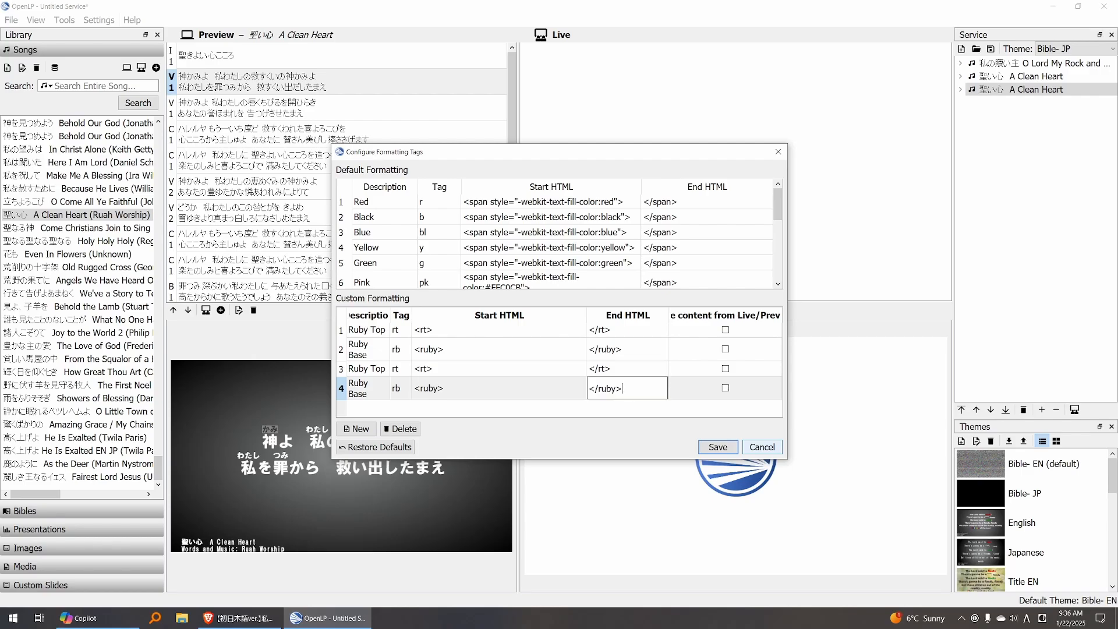
key(Return)
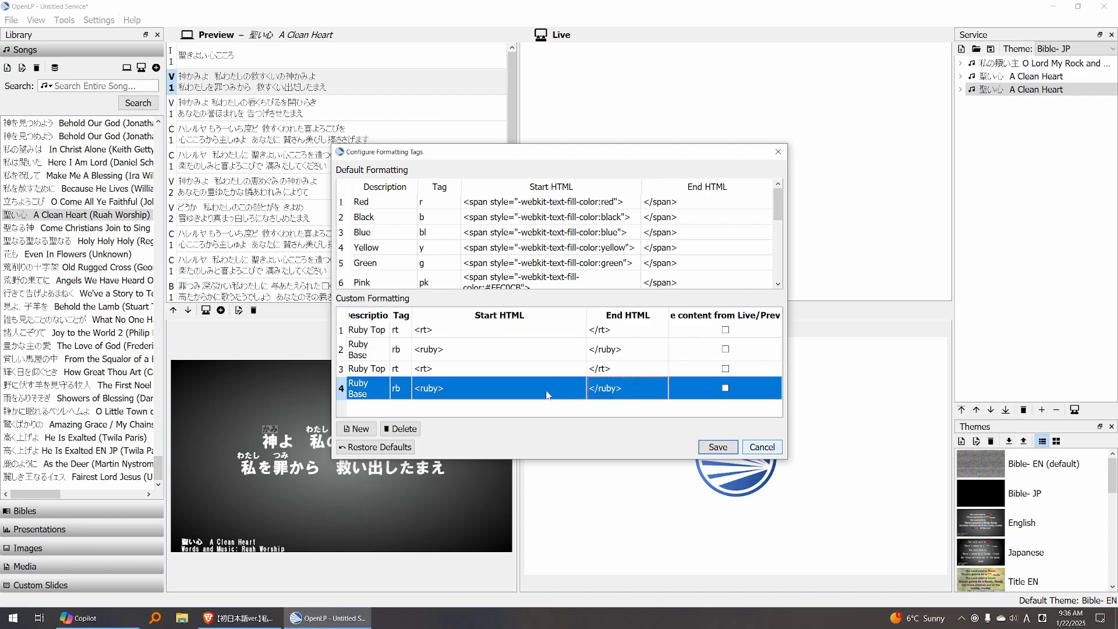
Delete the duplicate Ruby Base and Ruby Top tags in rows 4 and 3, and save the formatting tags
click(400, 429)
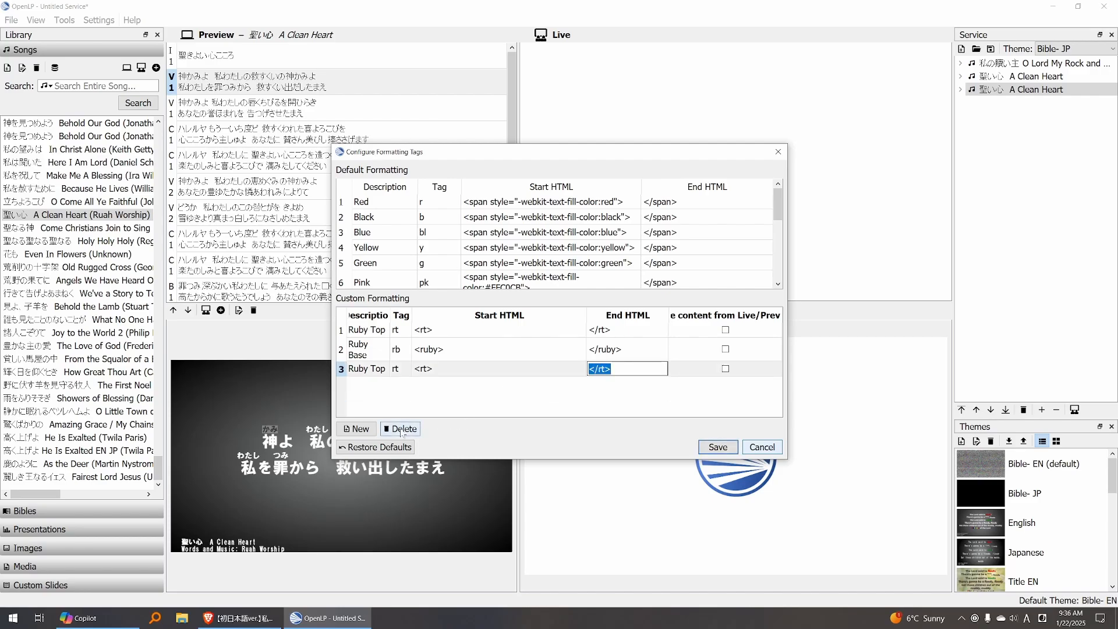
click(401, 429)
click(498, 386)
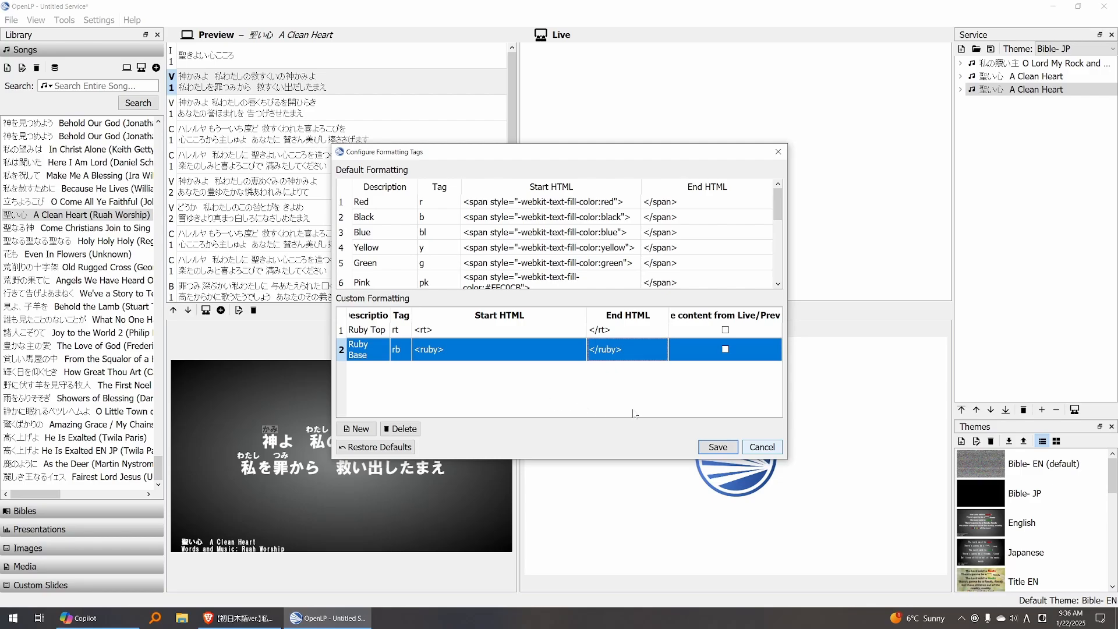
click(717, 446)
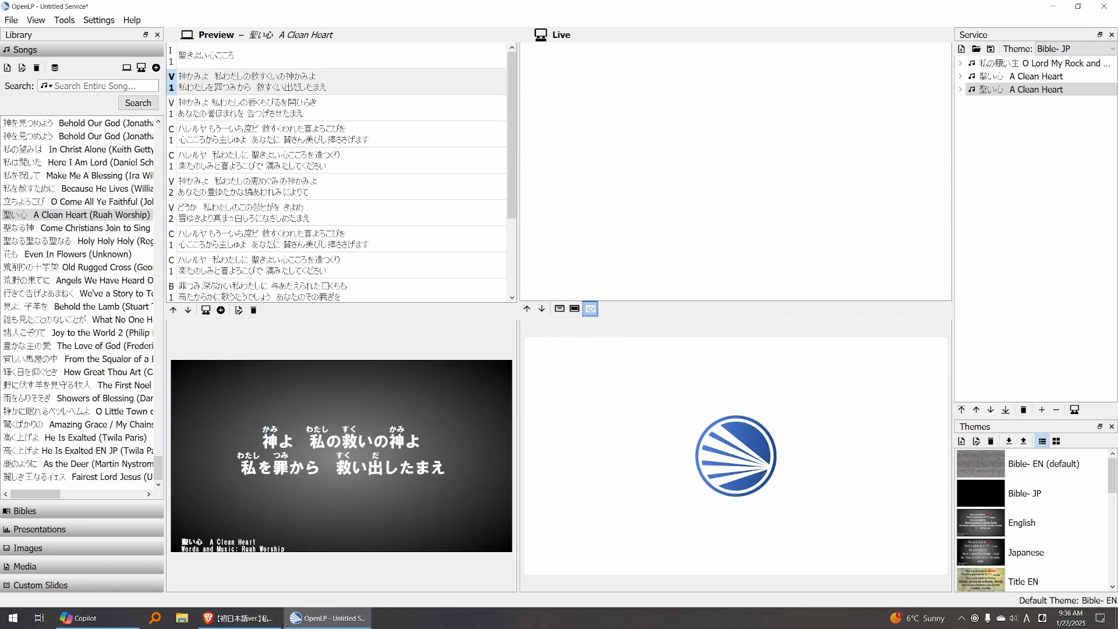
Switch back to the YouTube page in the browser and select the complete Japanese lyrics in the description again
click(239, 617)
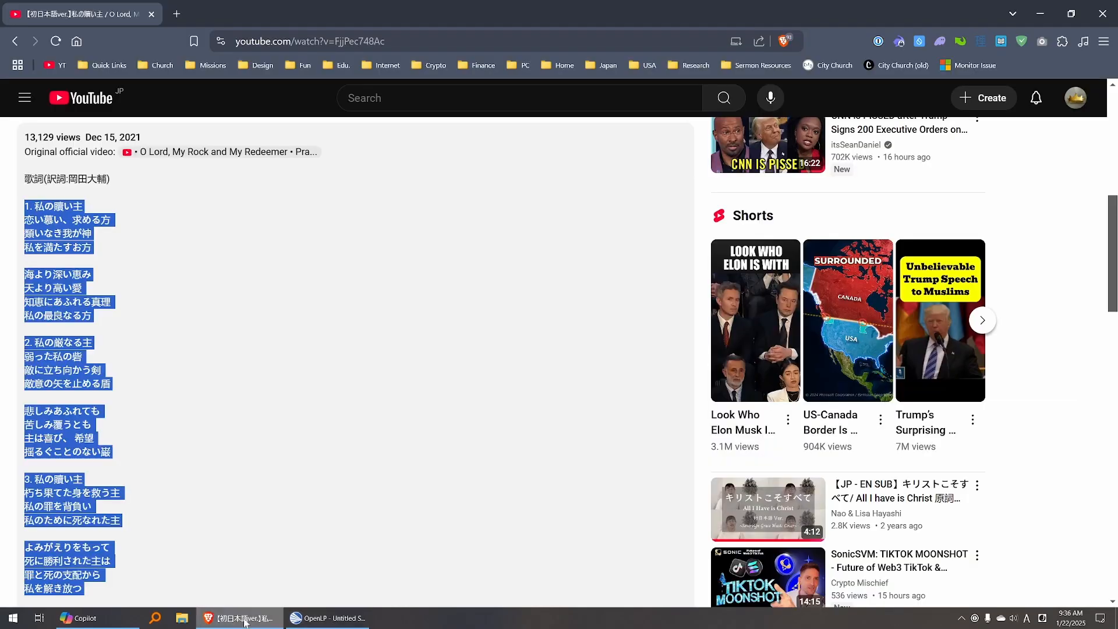
scroll(157, 332, up, 3)
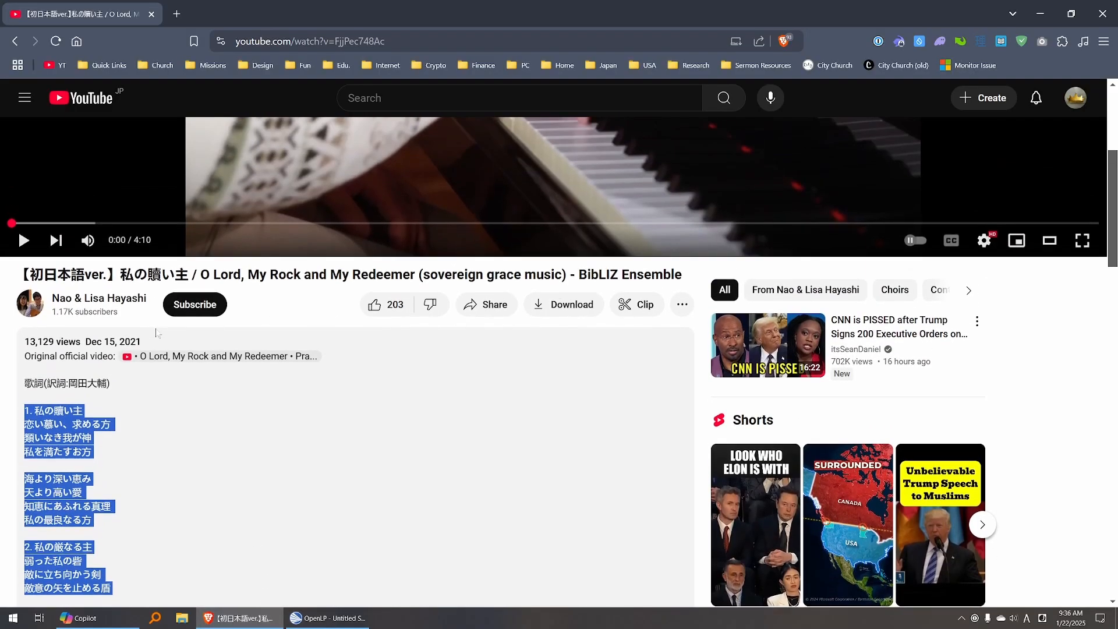
scroll(156, 332, down, 9)
scroll(158, 333, up, 5)
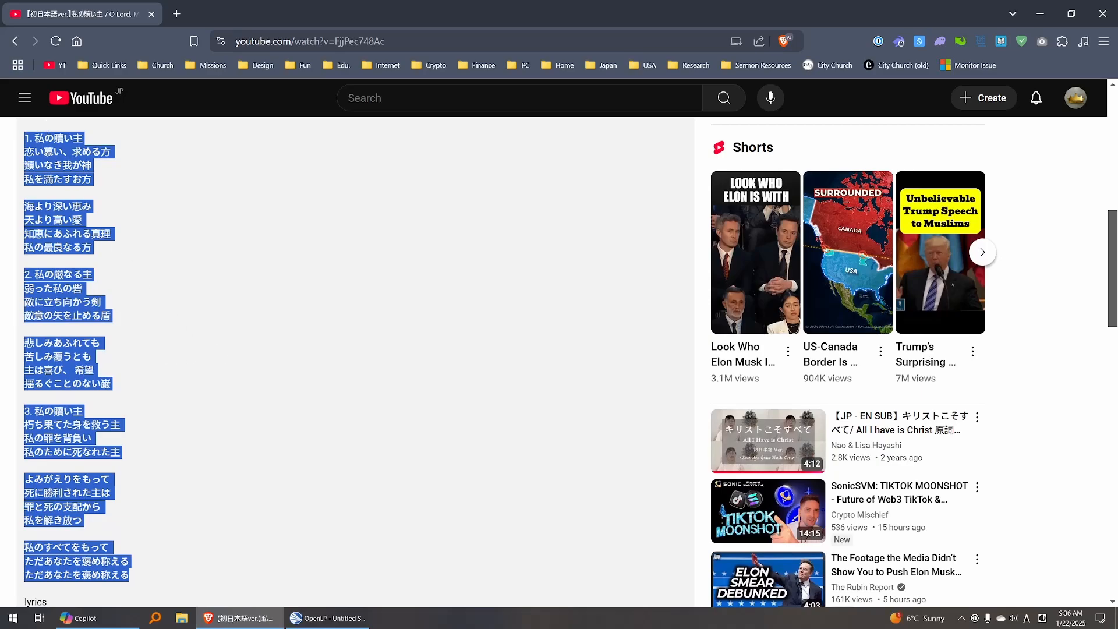
click(33, 138)
drag(32, 138, 132, 306)
scroll(153, 415, down, 5)
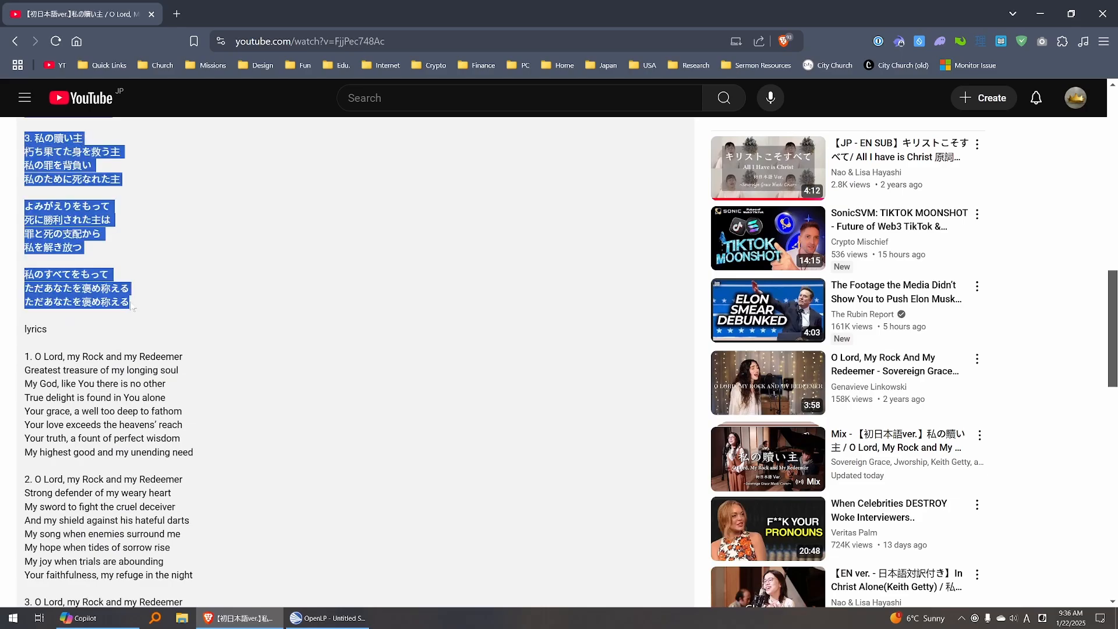
Clear the lyrics selection and bring the start of the Japanese lyrics back into view
mouse_move(349, 616)
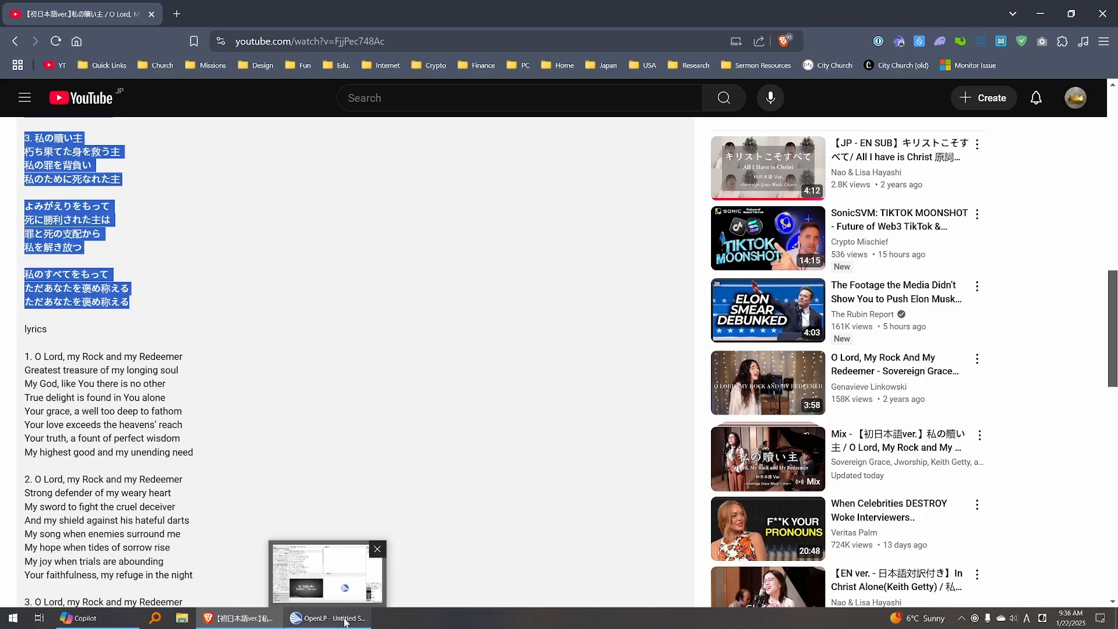
click(423, 416)
middle_click(424, 414)
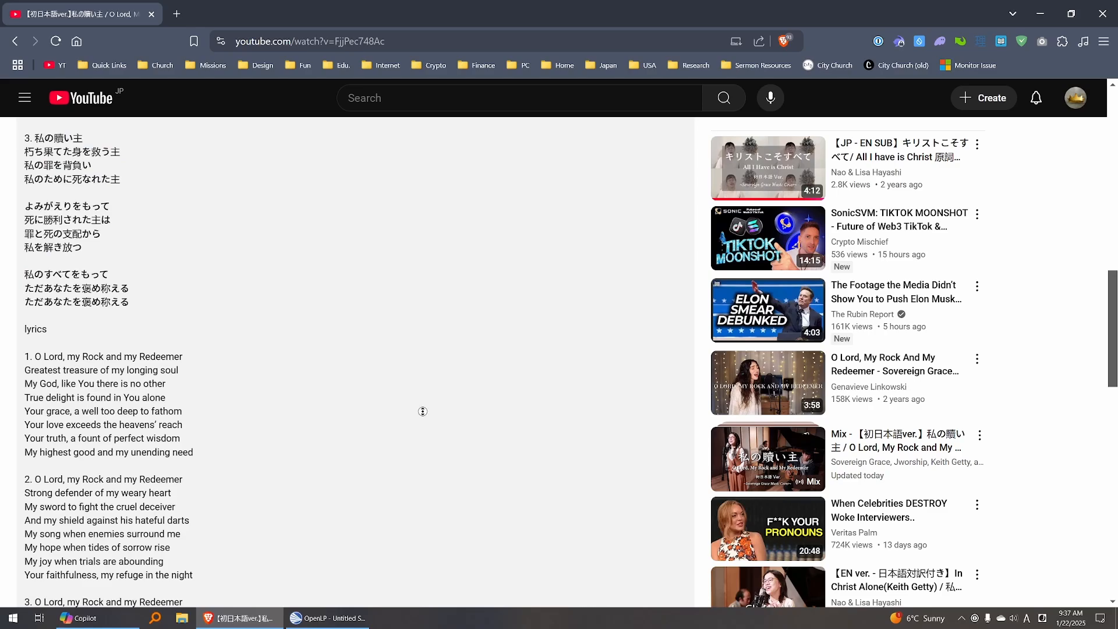
middle_click(486, 361)
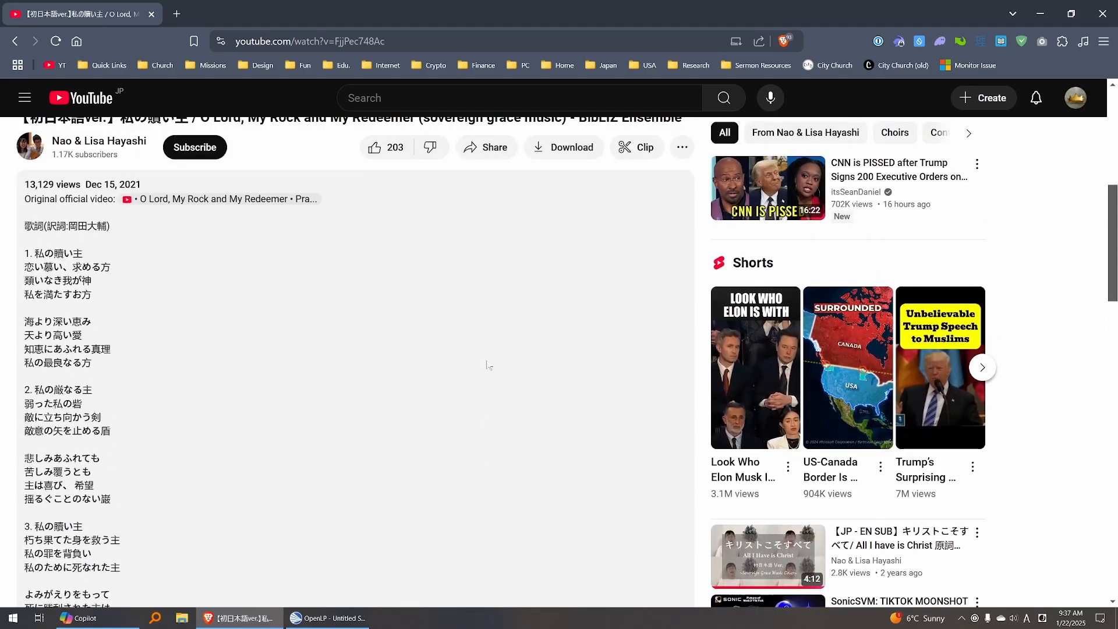
Open Notepad++ and close the unsaved documents "new 2" and "new 4" without saving them
key(super)
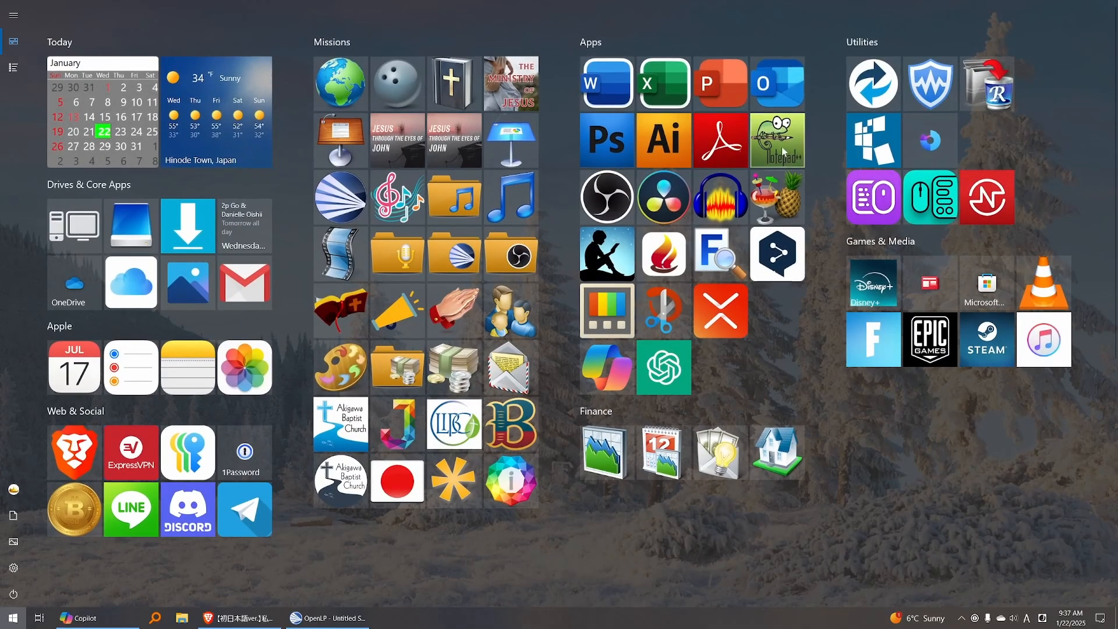
click(379, 440)
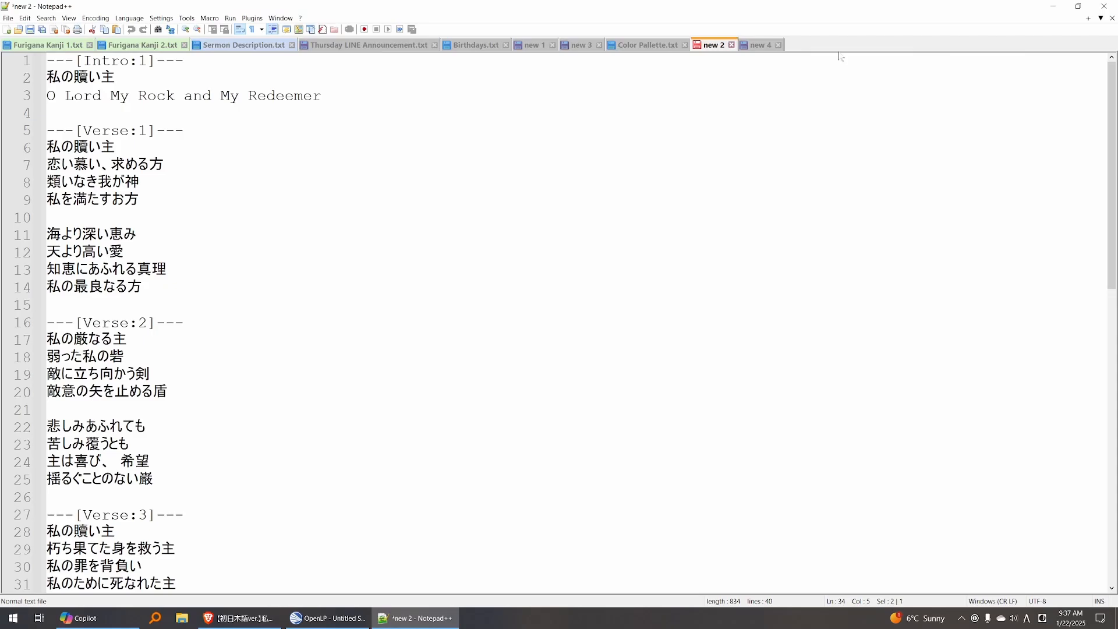
click(732, 46)
click(570, 346)
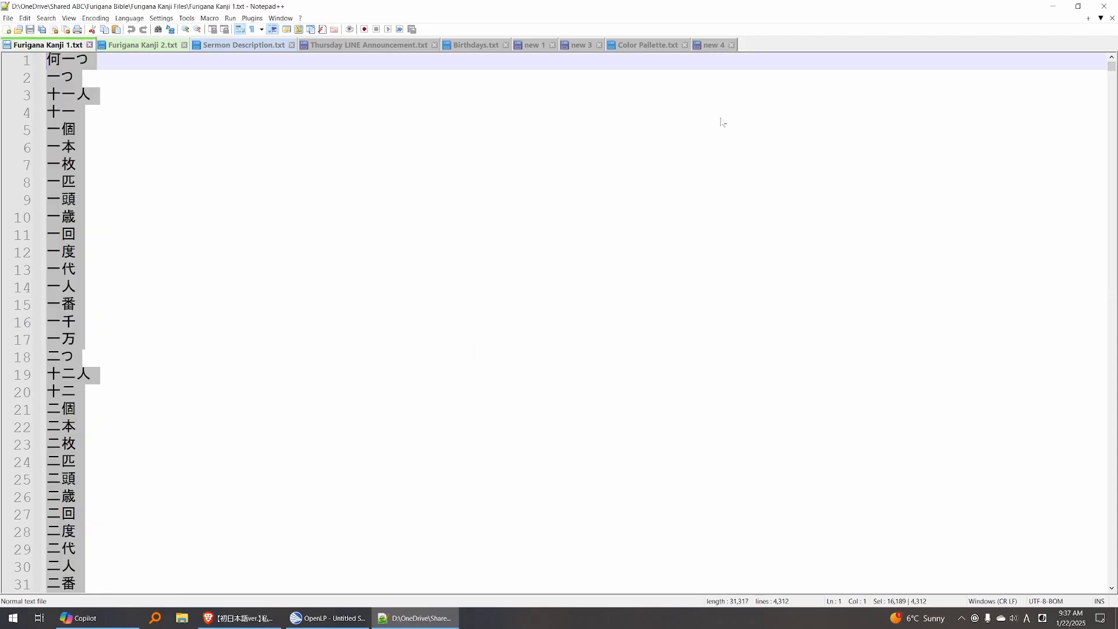
click(731, 45)
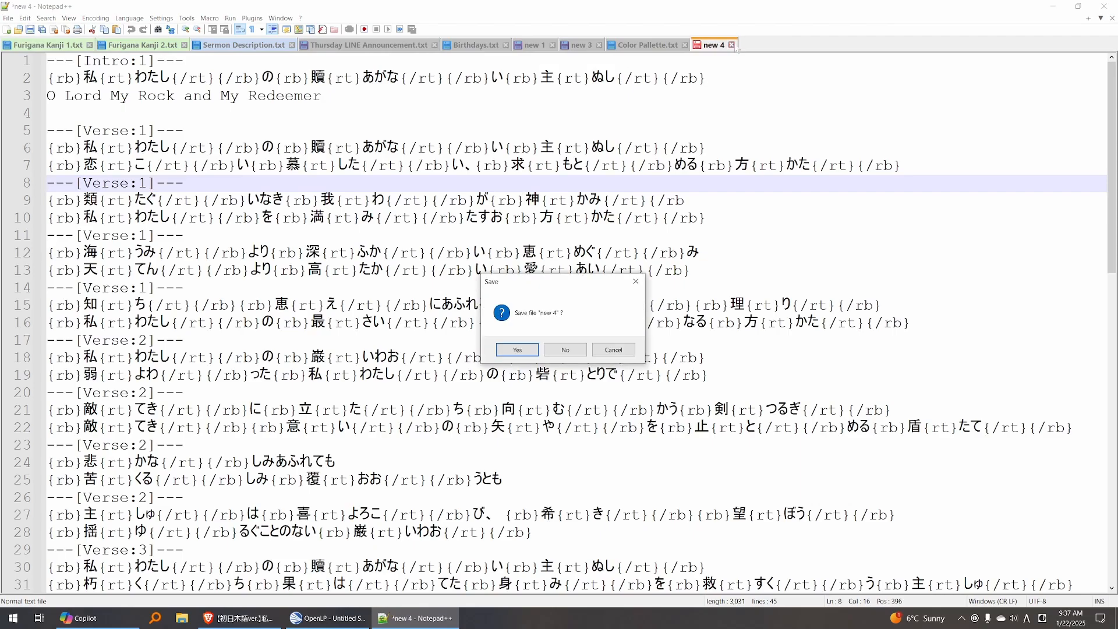
key(n)
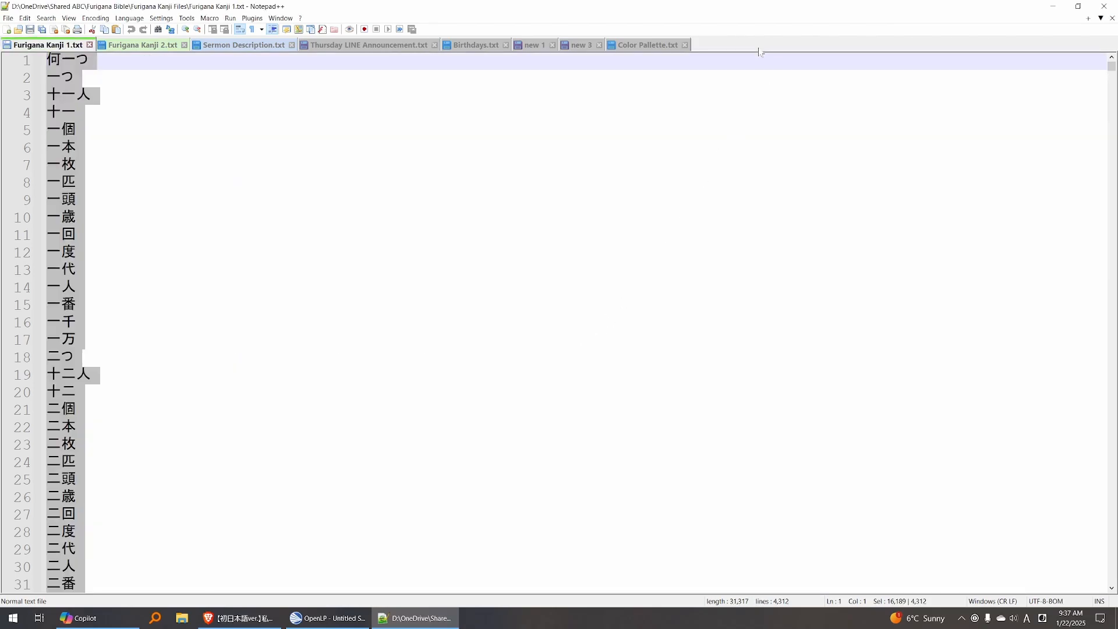
Create a new text document and paste the copied Japanese lyrics of 私の贖い主 into it
key(ctrl+n)
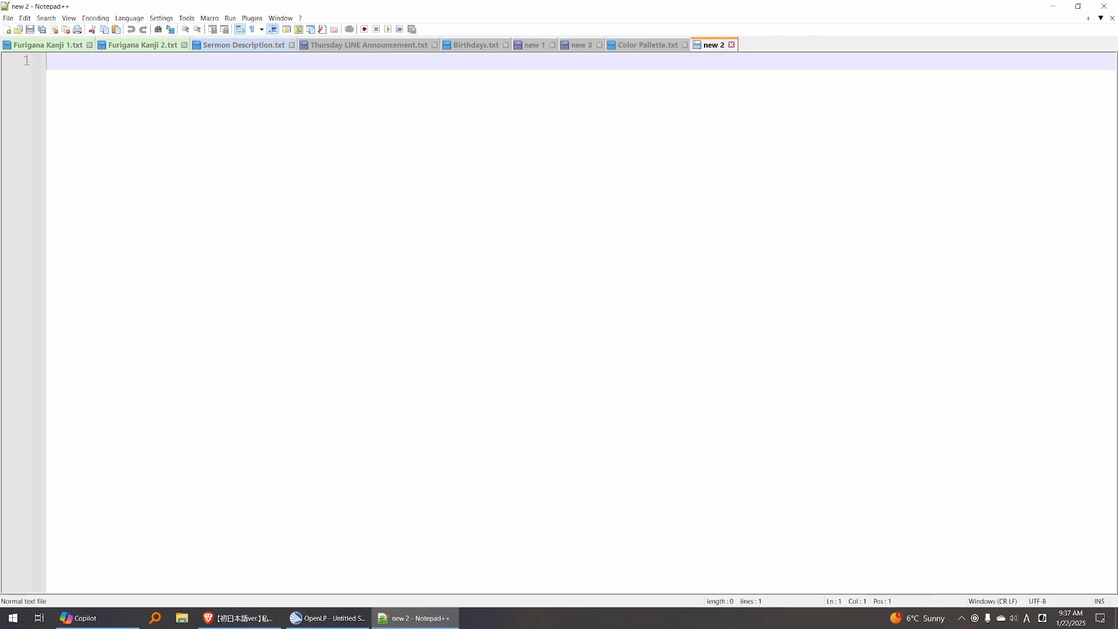
text(1．　私の贖い主 恋い慕い、求める方 類いなき我が神 私を満たすお方  海より深い恵み 天より高い愛 知恵にあふれる真理 私の最良なる方  2．　私の厳なる主 弱った私の砦 敵に立ち向かう剣 敵意の矢を止める盾  悲しみあふれても 苦しみ覆うとも 主は喜び、　希望 揺るぐことのない巌  3．　私の贖い主 朽ち果てた身を救う主 私の罪を背負い 私のために死なれた主  よみがえりをもって 死に勝利された主は 罪と死の支配から 私を解き放つ  私のすべてをもって ただあなたを褒め称える ただあなたを褒め称える)
scroll(576, 323, up, 1)
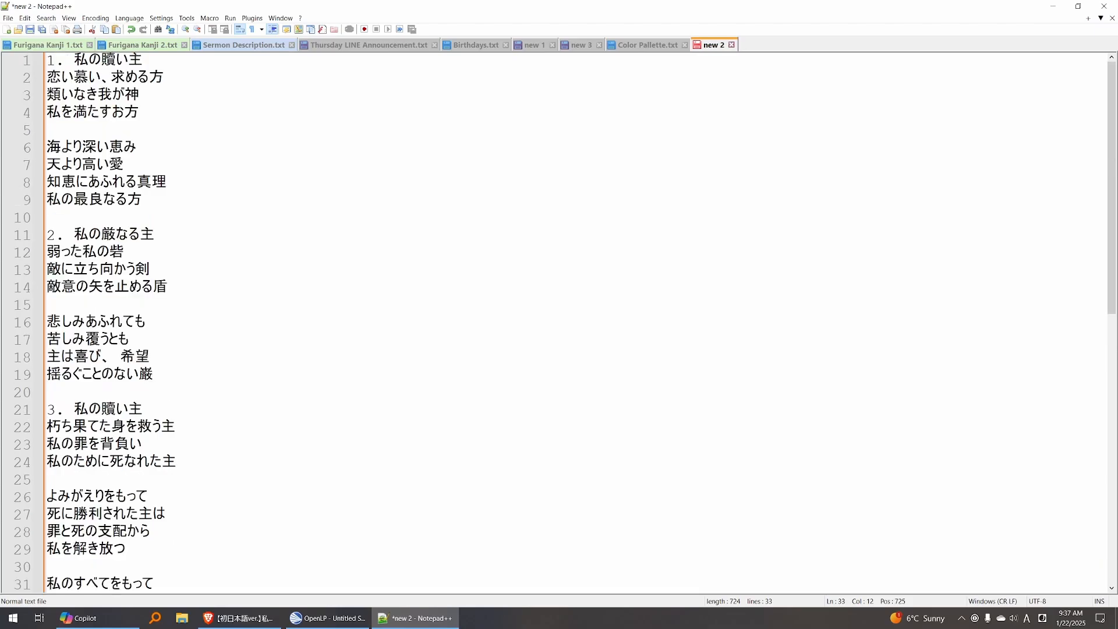
Switch to OpenLP and open the complete lyrics of the song 聖い心 A Clean Heart for editing
click(338, 617)
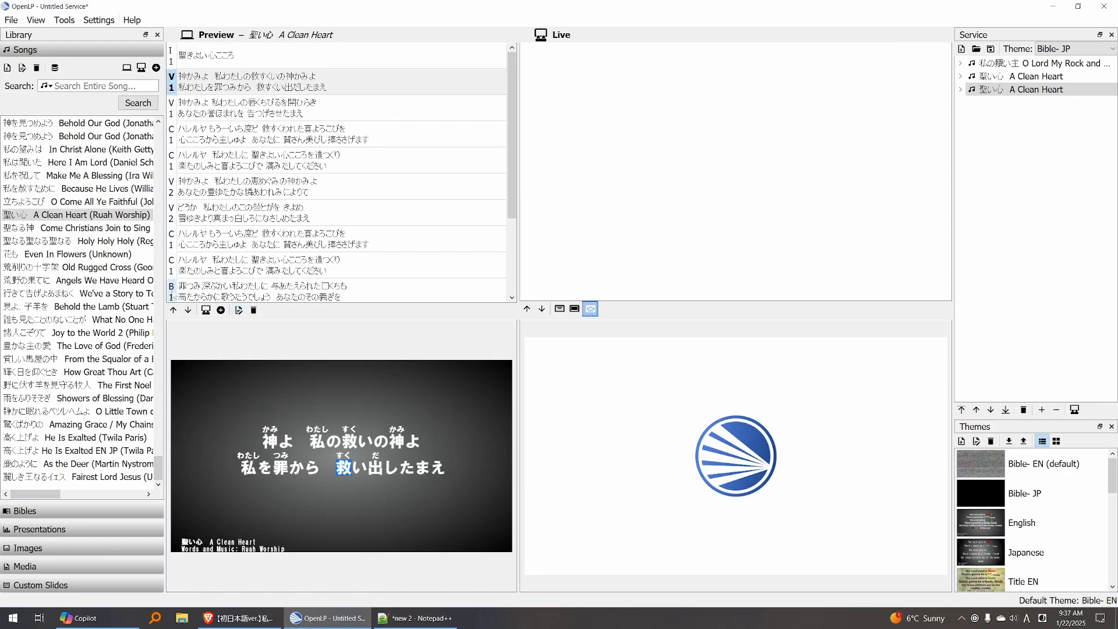
click(239, 310)
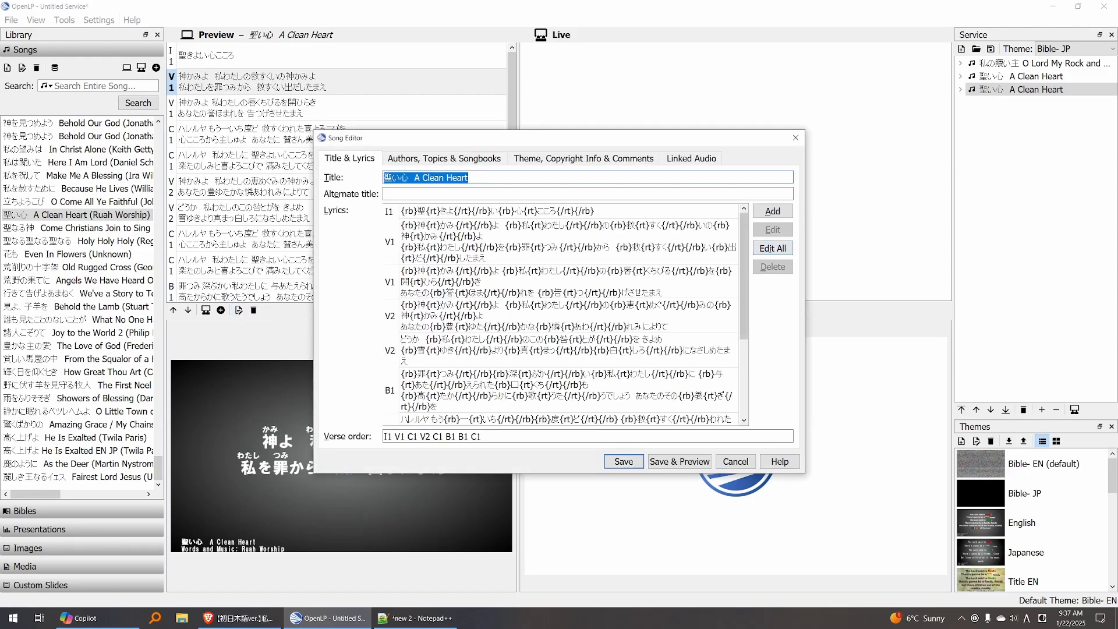
click(748, 460)
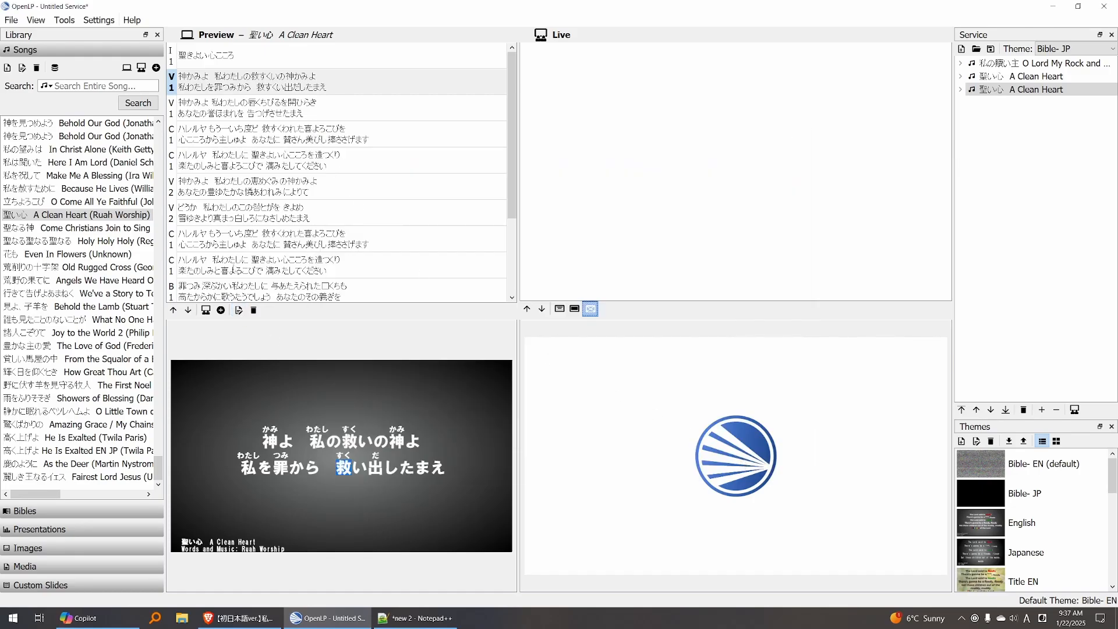
click(239, 310)
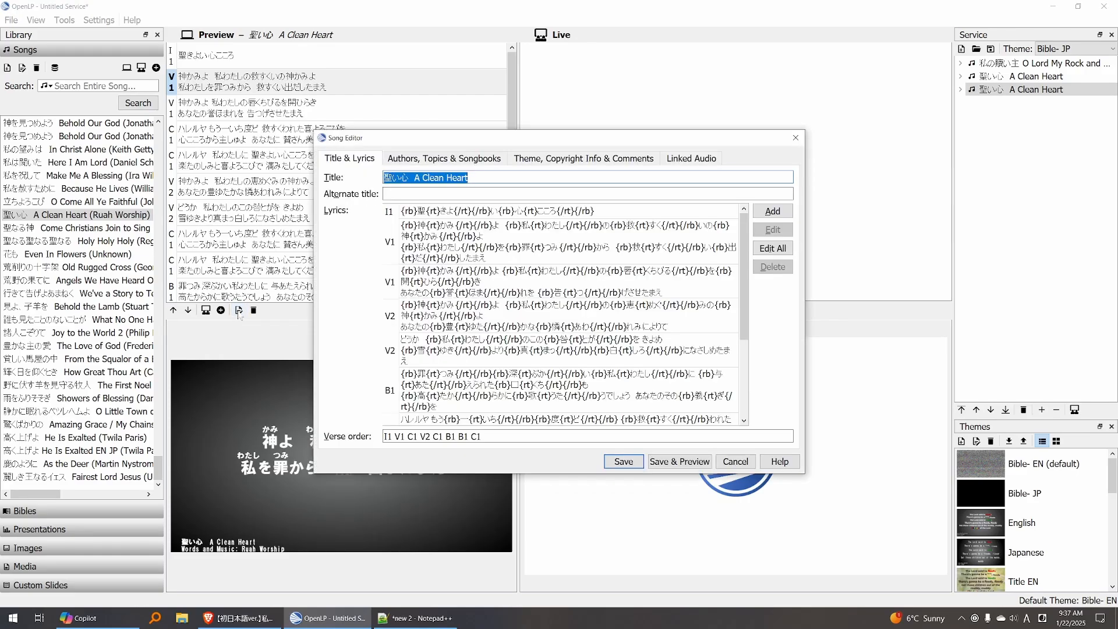
click(774, 249)
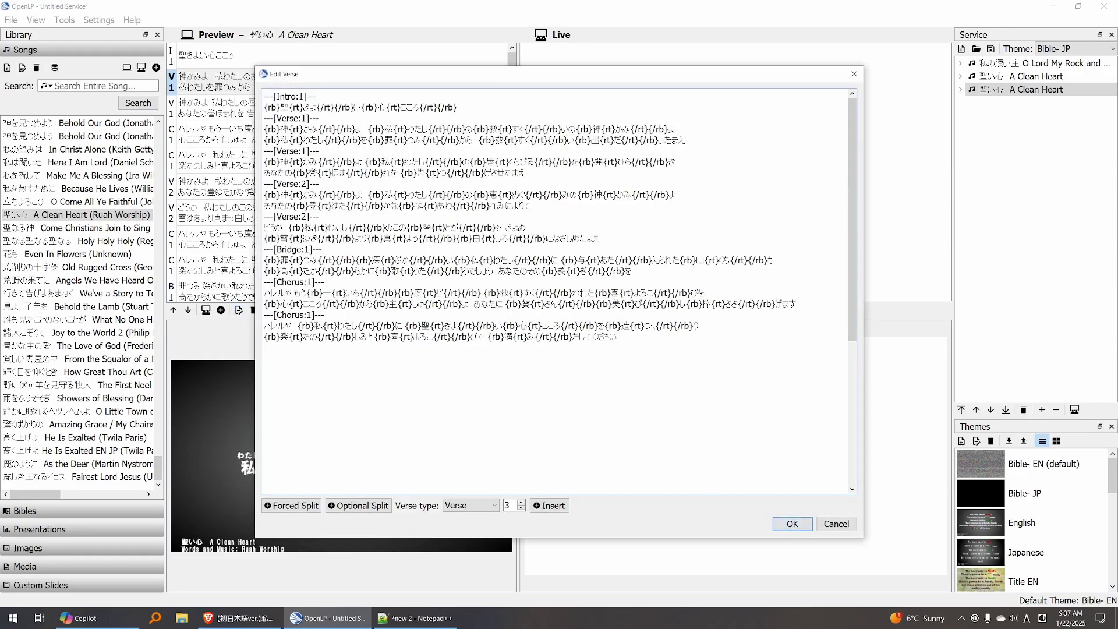
mouse_move(318, 97)
mouse_down()
mouse_move(260, 99)
mouse_move(318, 97)
mouse_move(306, 97)
mouse_up()
Insert an Ending 1 marker below the last chorus of A Clean Heart and delete it again
click(419, 396)
key(Return)
key(Return)
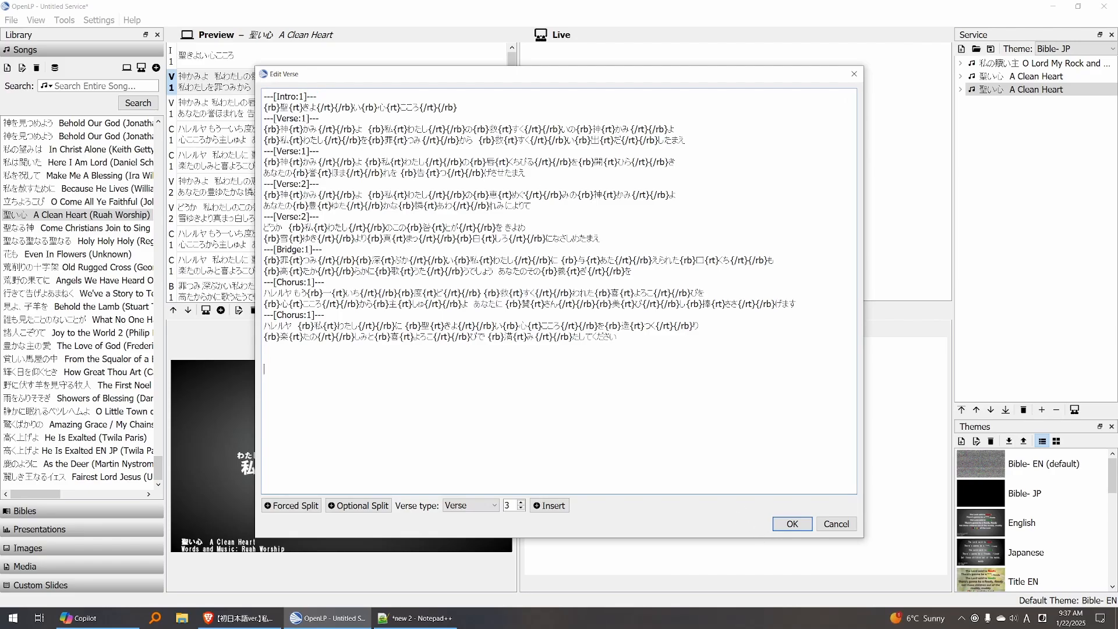
click(464, 507)
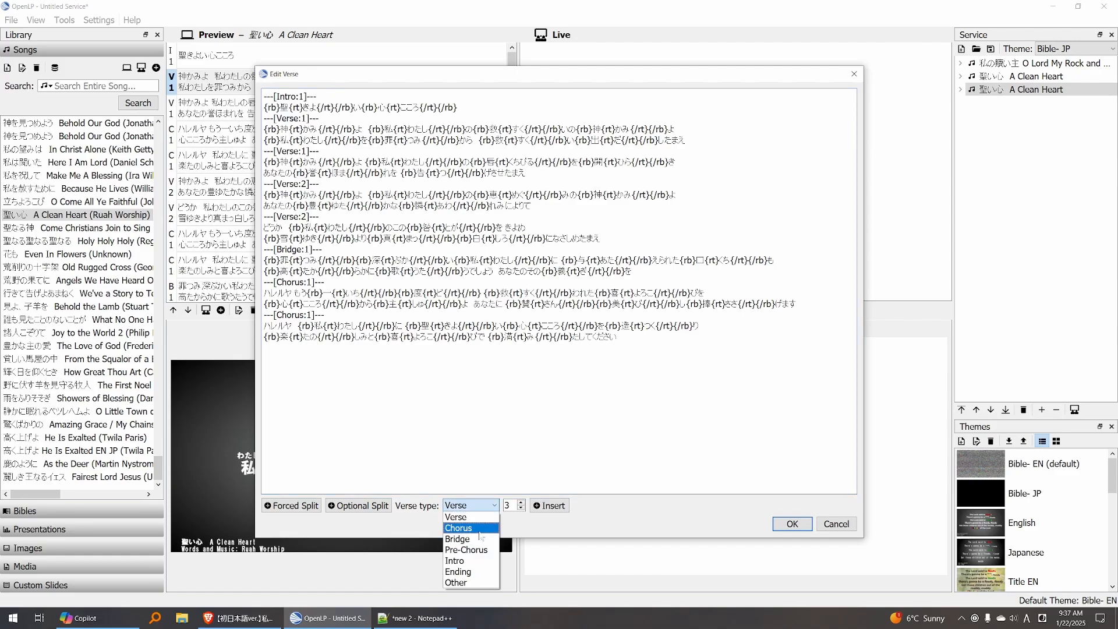
click(469, 573)
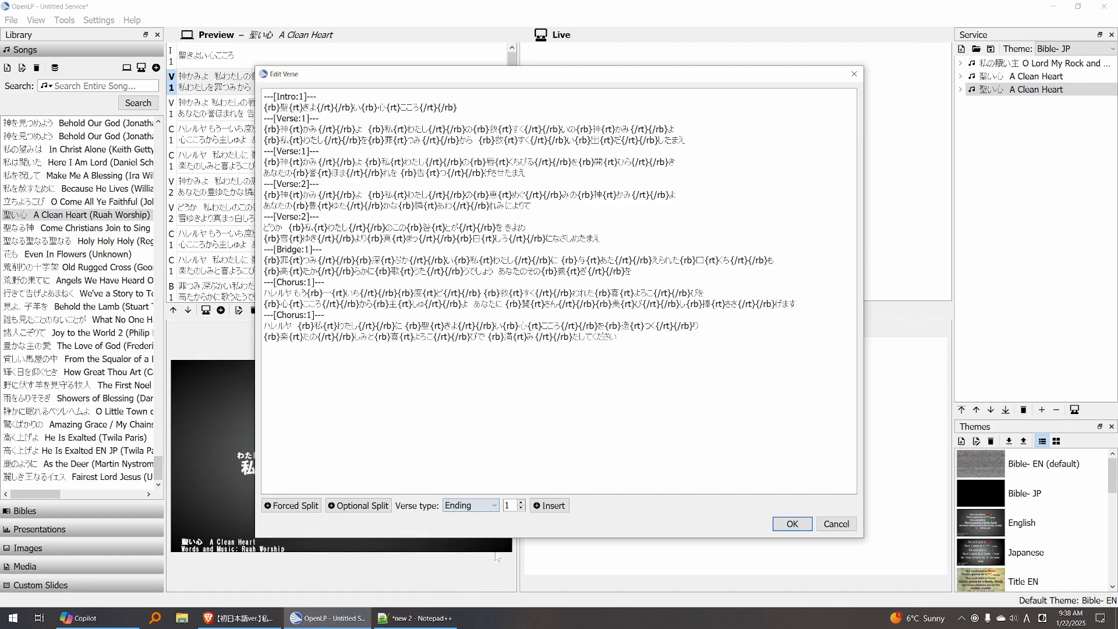
click(551, 505)
key(shift+Up)
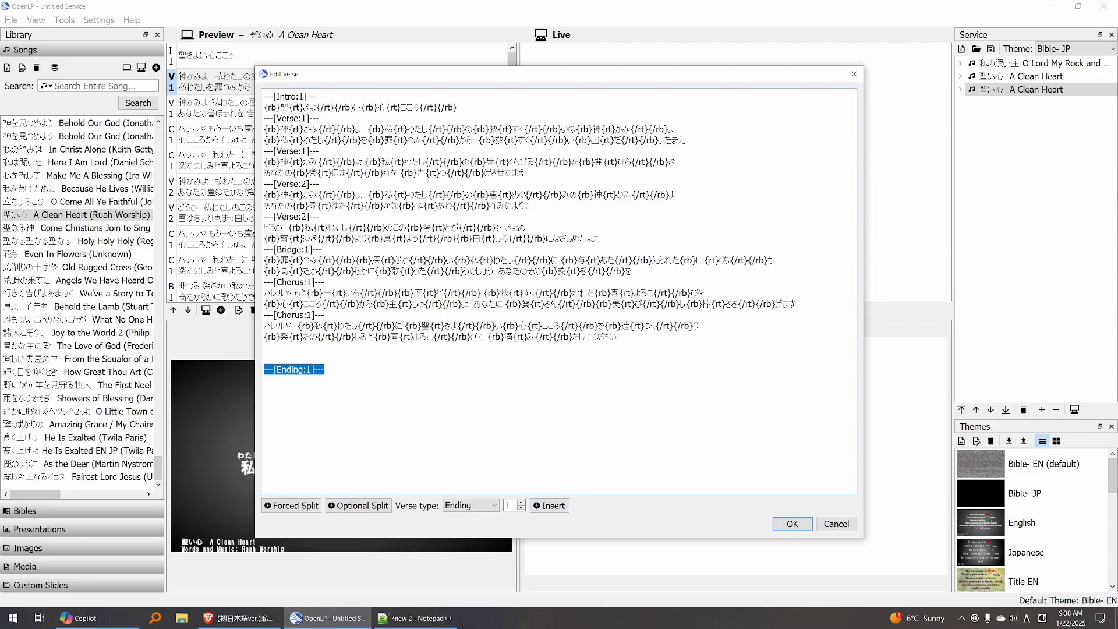
key(Delete)
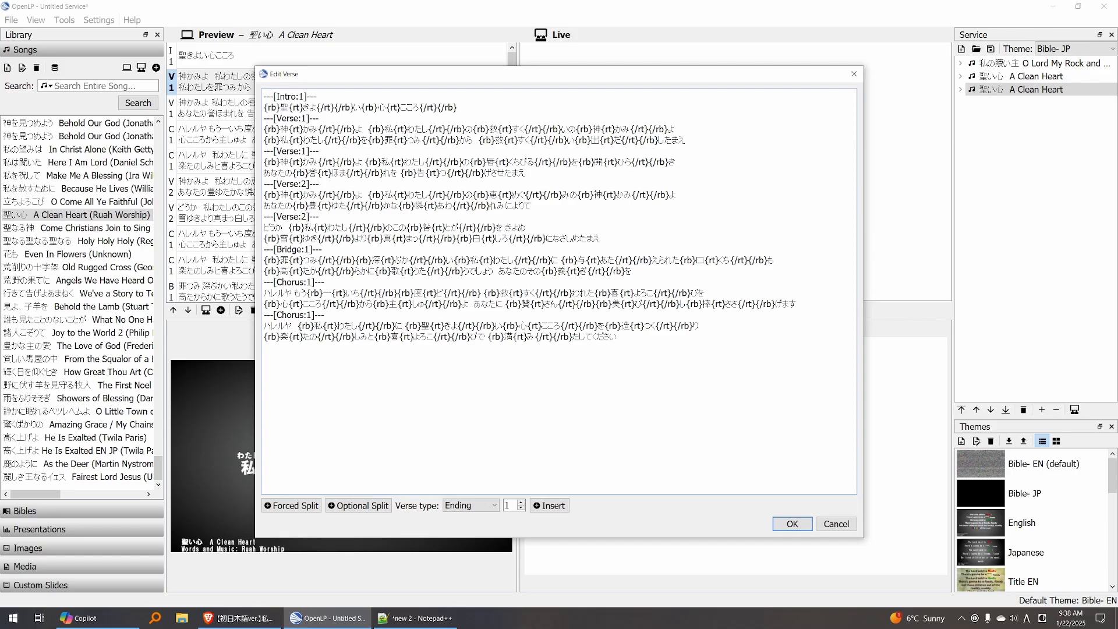
Highlight the ruby-tagged lyric line of the intro, and close the song without saving changes
drag(457, 107, 264, 107)
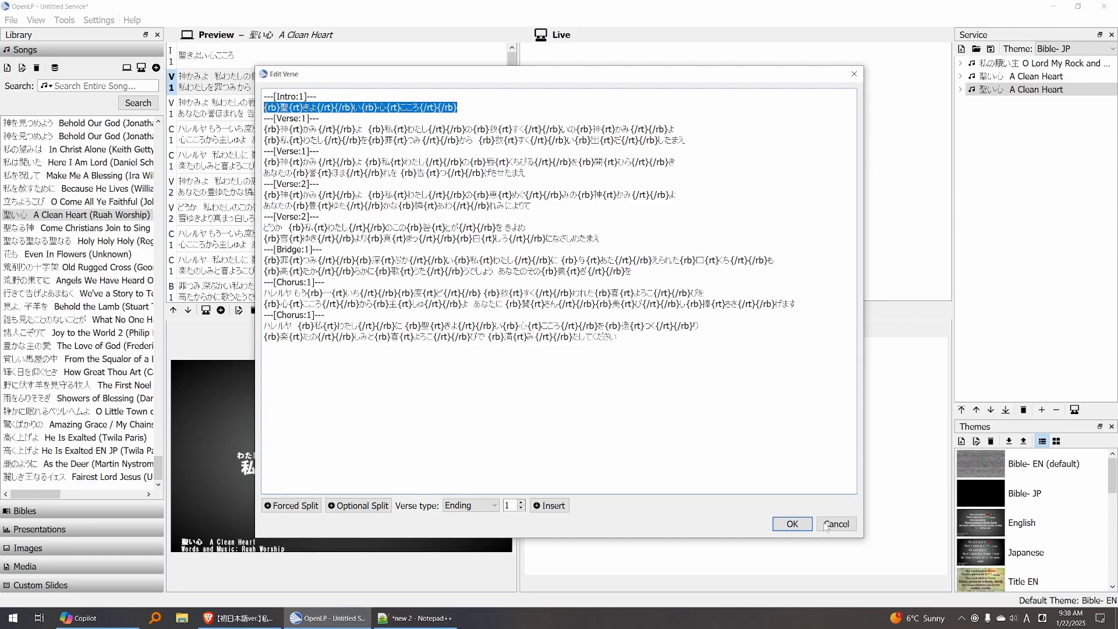
click(844, 526)
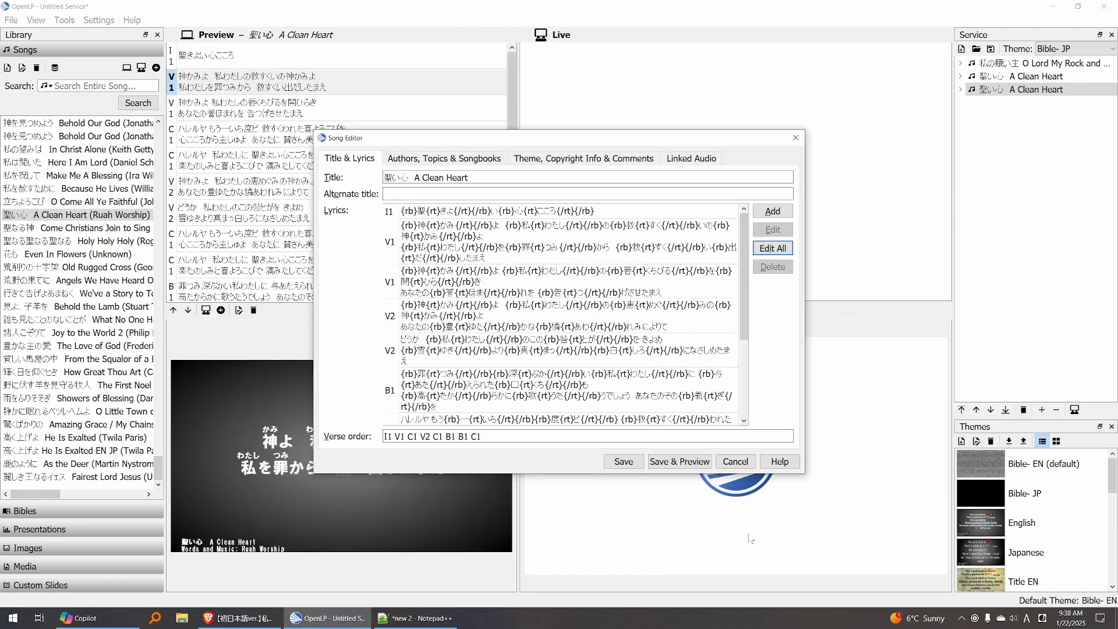
click(736, 461)
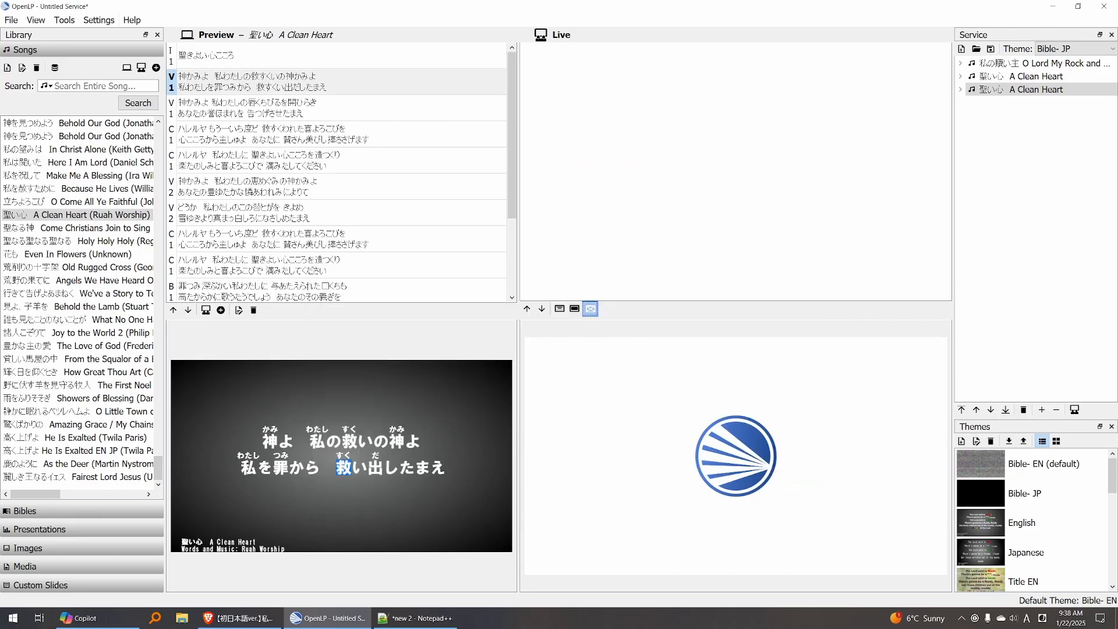
Place the cursor before 私の贖い主 on line 1 in Notepad++, and reopen A Clean Heart's complete lyrics in OpenLP
click(415, 619)
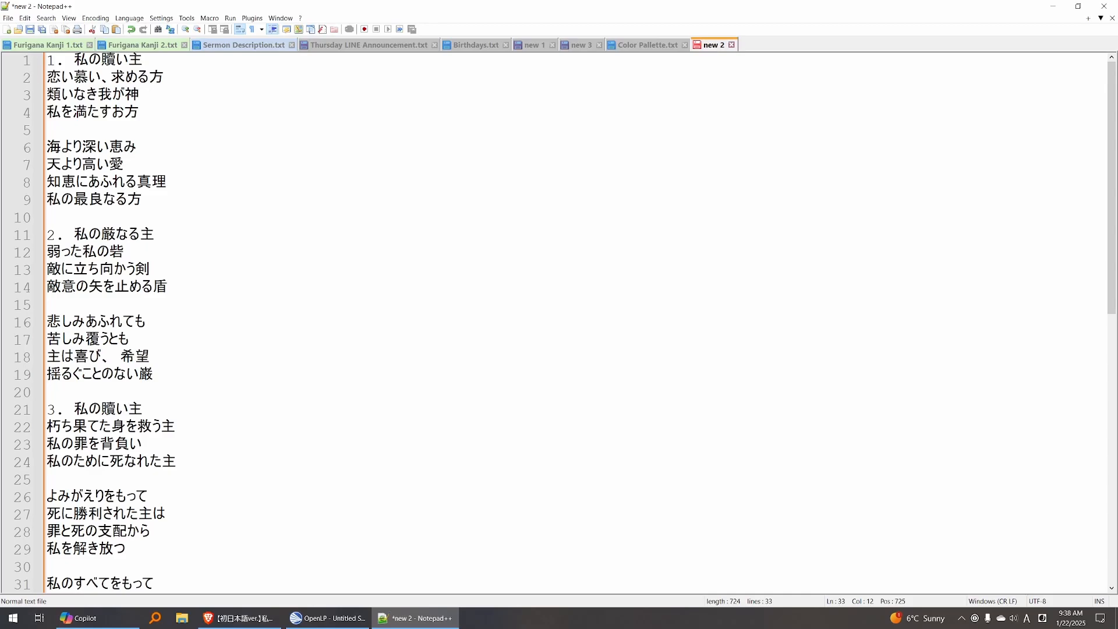
click(74, 60)
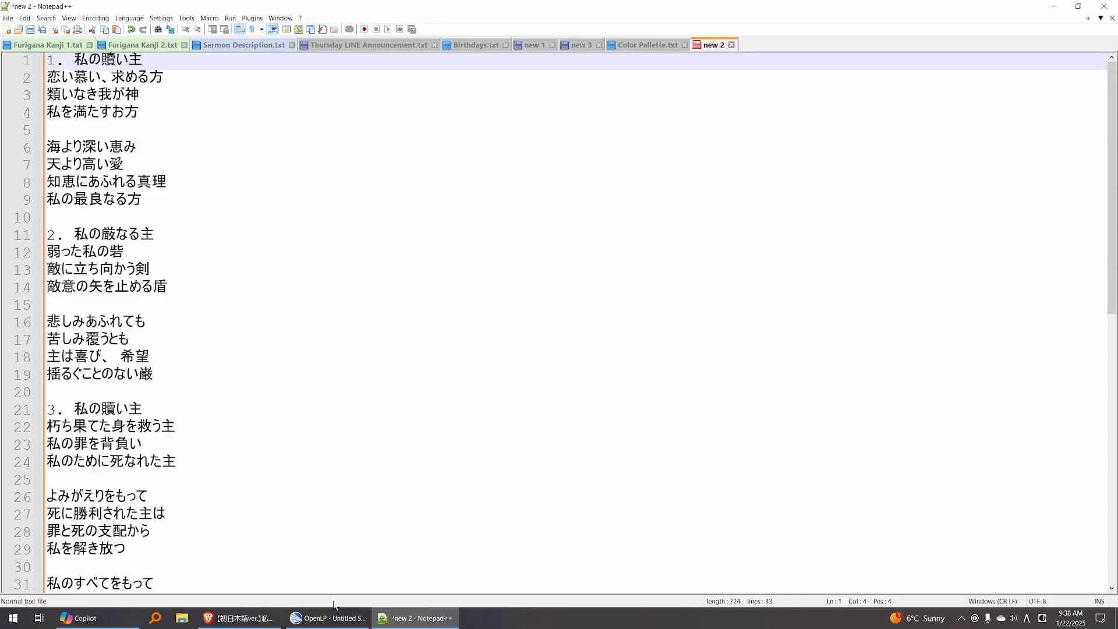
click(330, 618)
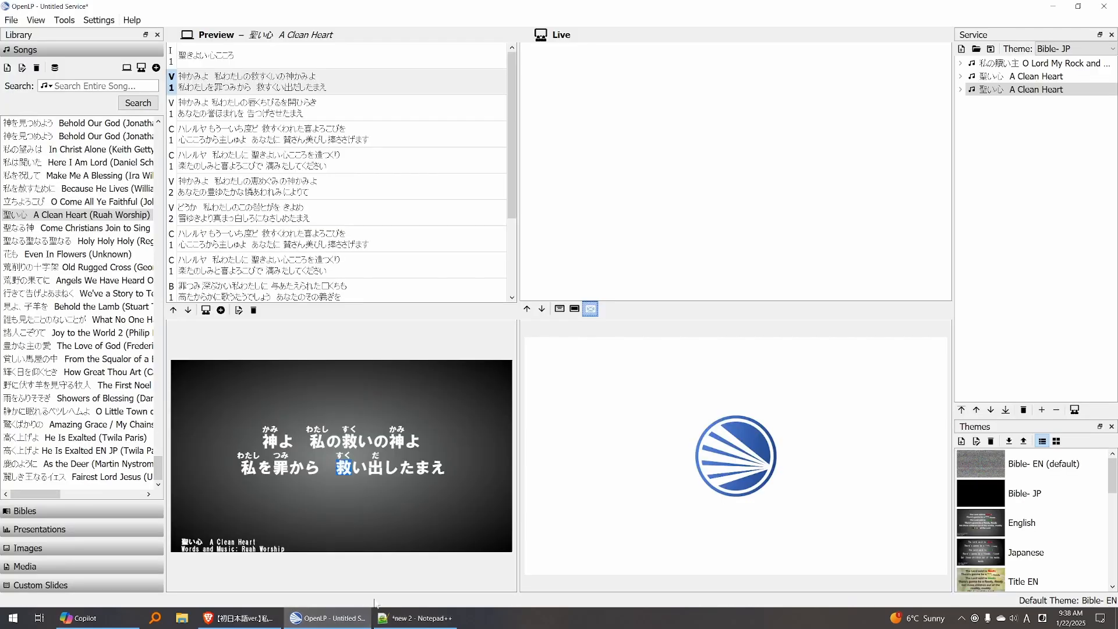
click(239, 310)
click(773, 247)
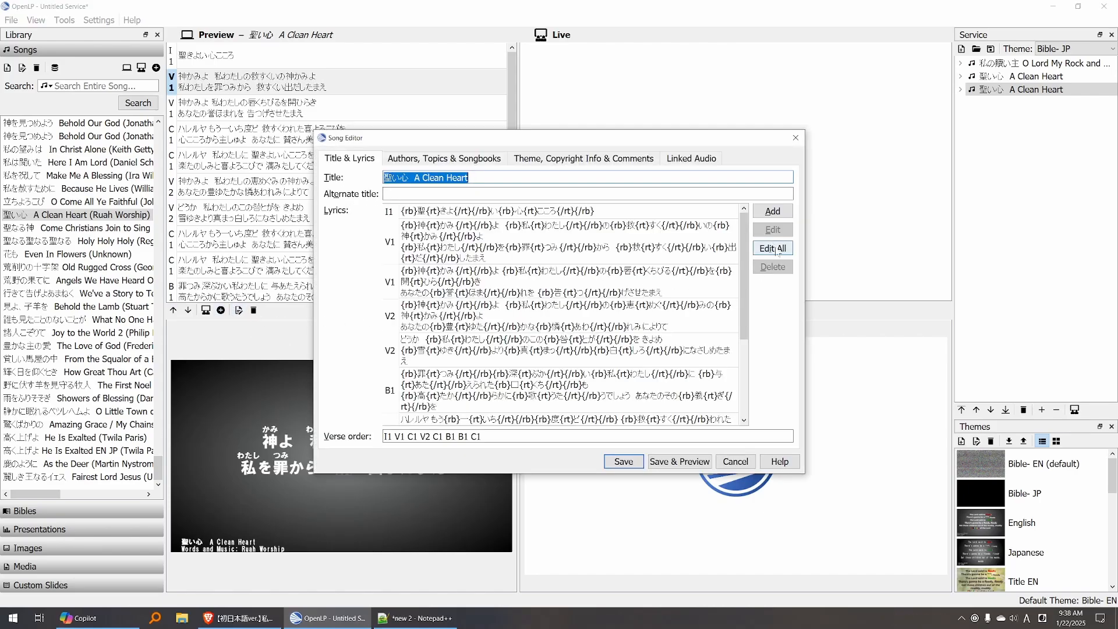
Copy the first ---[Verse:1]--- marker line from the lyrics and close the song without saving changes
drag(319, 118, 263, 119)
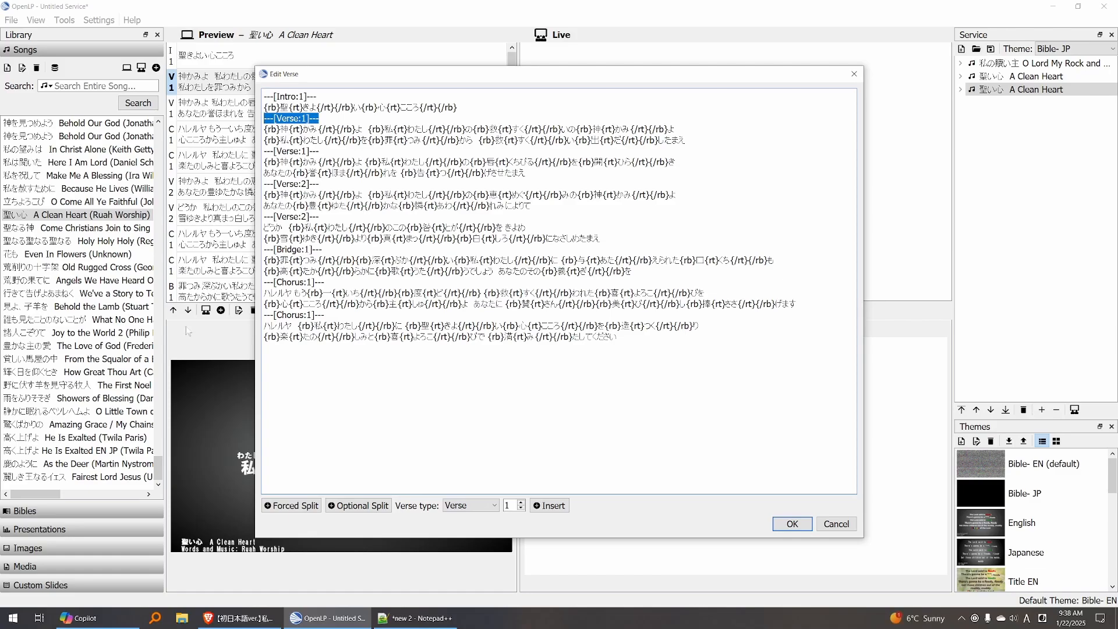
click(324, 118)
key(shift+Home)
drag(321, 118, 263, 118)
click(324, 119)
triple_click(287, 118)
key(ctrl+c)
click(833, 526)
click(736, 466)
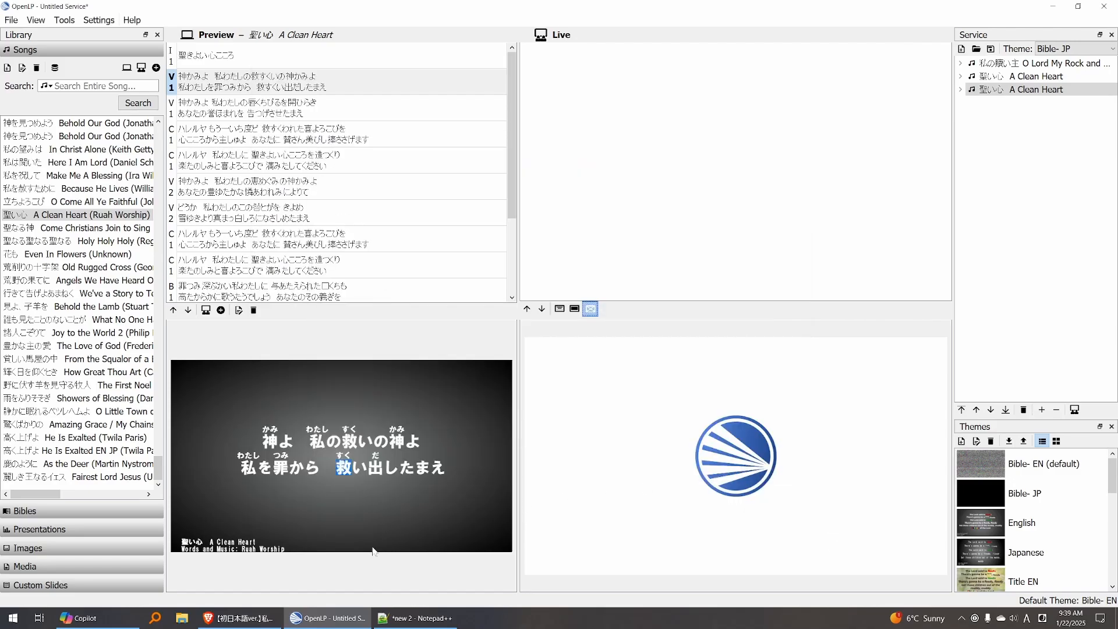
Switch to Notepad++ and replace the number "1." before the first verse with the copied ---[Verse:1]--- marker line
click(414, 618)
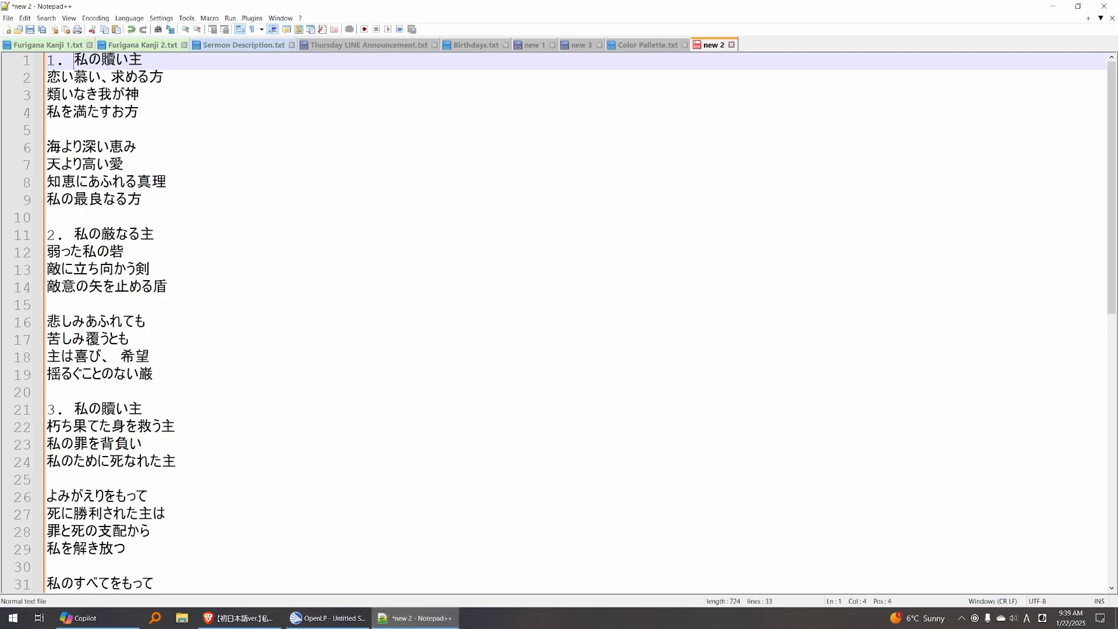
key(BackSpace)
key(BackSpace)
key(BackSpace)
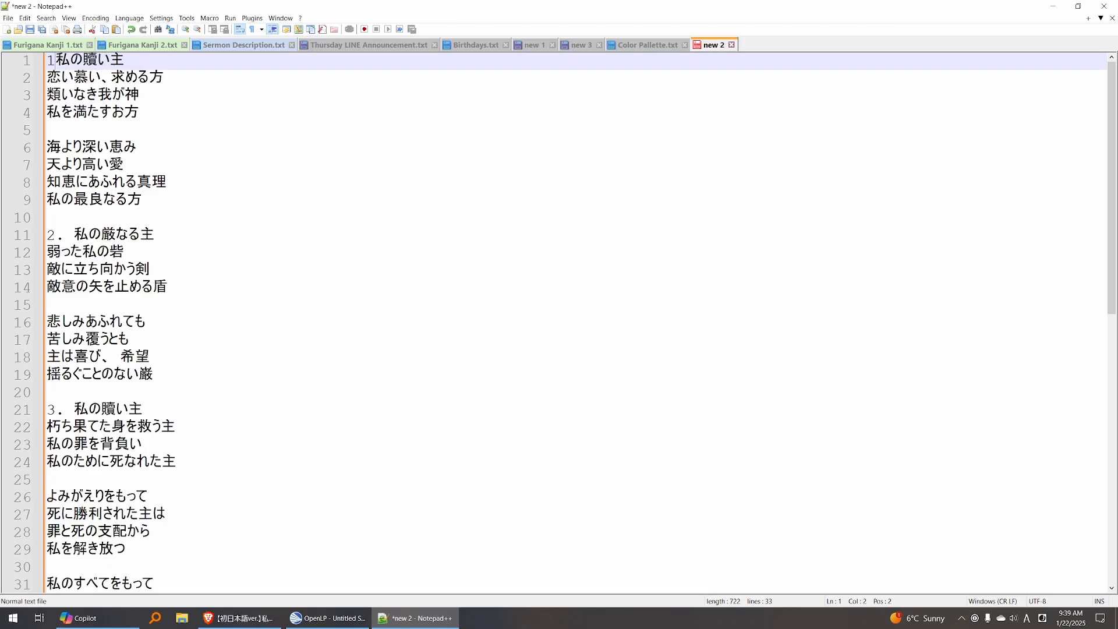
key(ctrl+v)
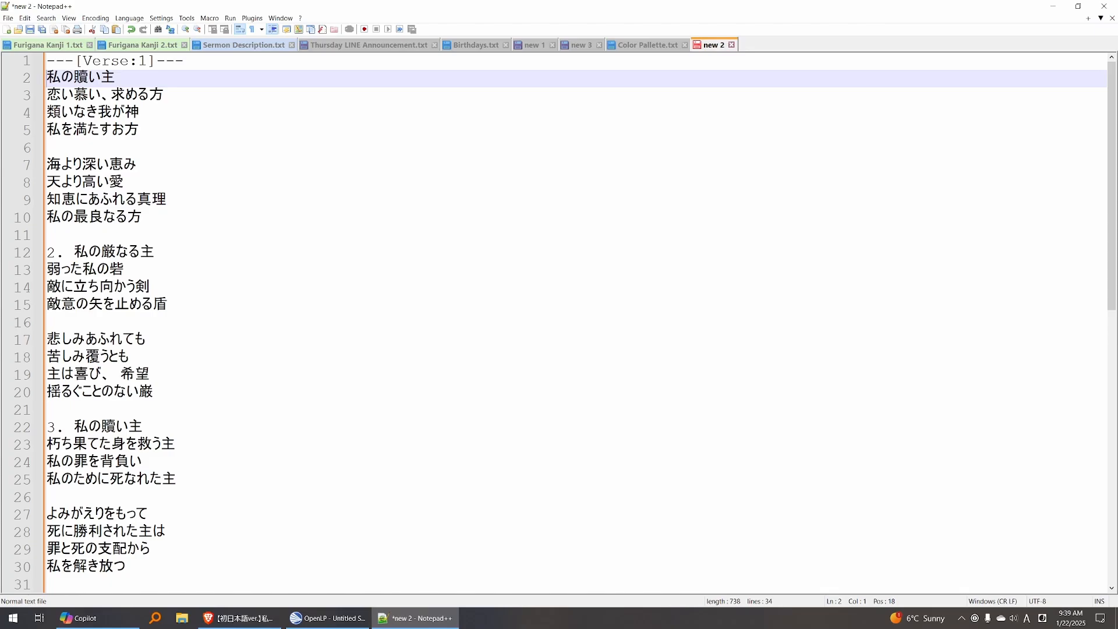
Highlight all lines of verse 1, from 私の贖い主 to 私の最良なる方, and clear the selection
key(Down)
key(Down)
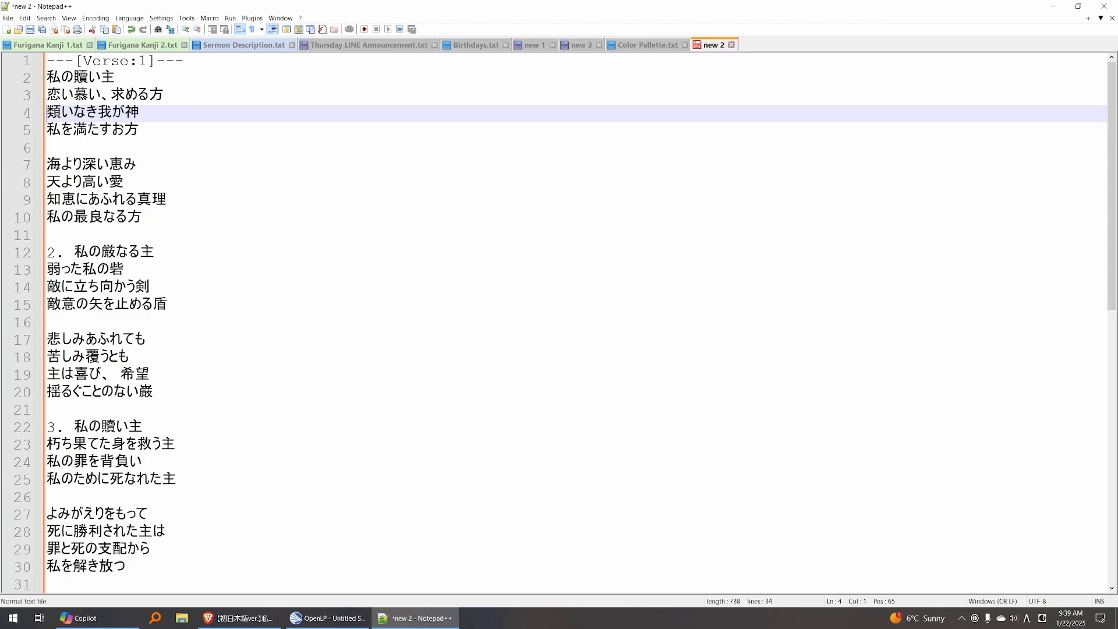
key(Up)
key(Up)
key(shift+Down)
key(shift+Down)
key(shift+Down)
key(shift+Down)
key(shift+Down)
key(shift+Down)
key(shift+Down)
key(shift+Down)
key(shift+End)
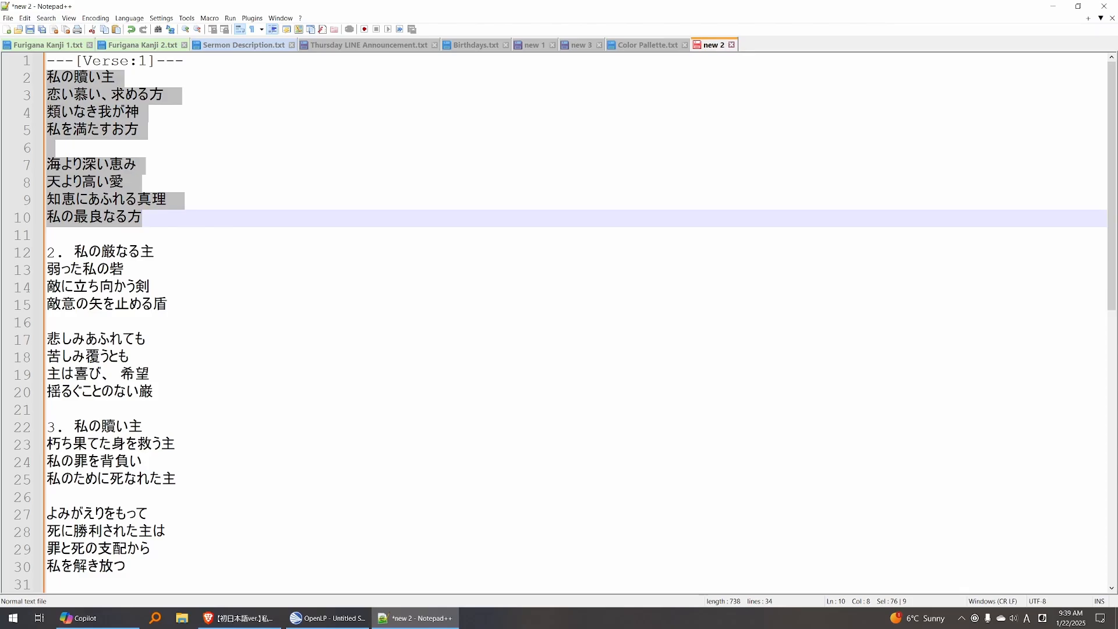
key(Right)
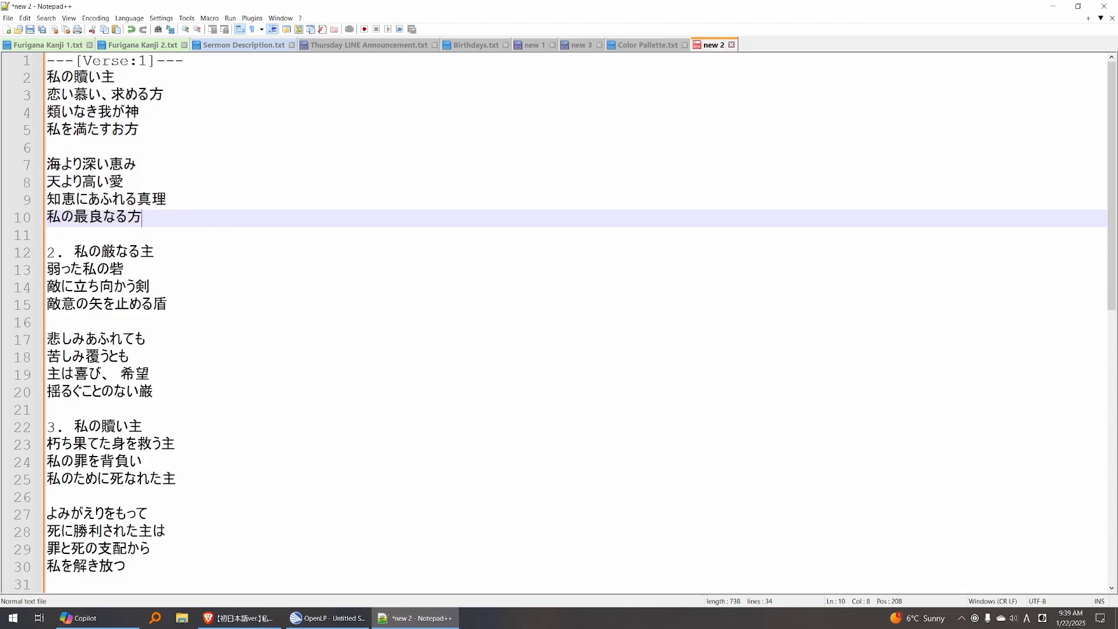
Replace the number "2." before 私の厳なる主 with the copied ---[Verse:1]--- marker line
key(Down)
key(Down)
key(BackSpace)
key(BackSpace)
key(BackSpace)
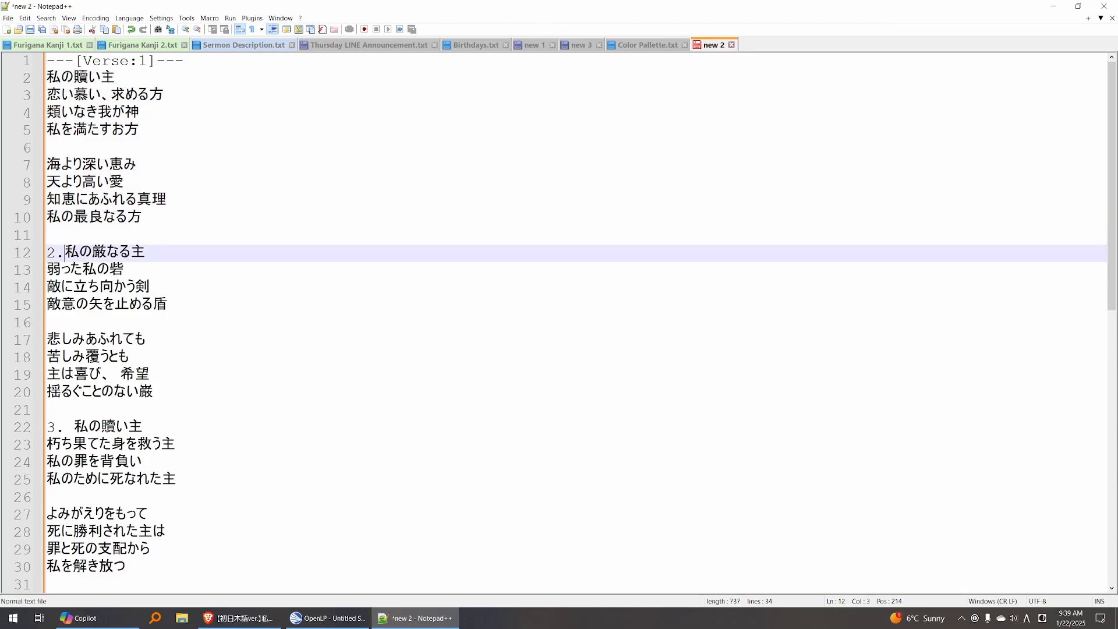
key(ctrl+v)
Change the marker above 私の厳なる主 to read ---[Verse:2]---
key(Left)
key(Left)
key(Left)
key(Left)
key(Left)
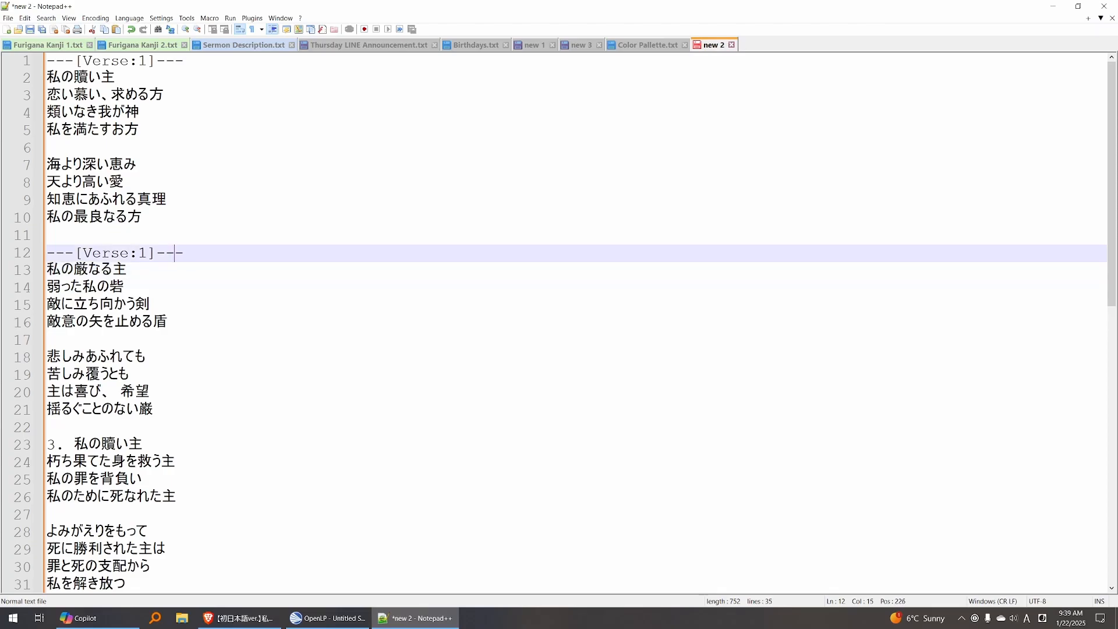
key(BackSpace)
text(2)
Replace the number "3." before the third verse's 私の贖い主 with the copied ---[Verse:1]--- marker line
click(74, 445)
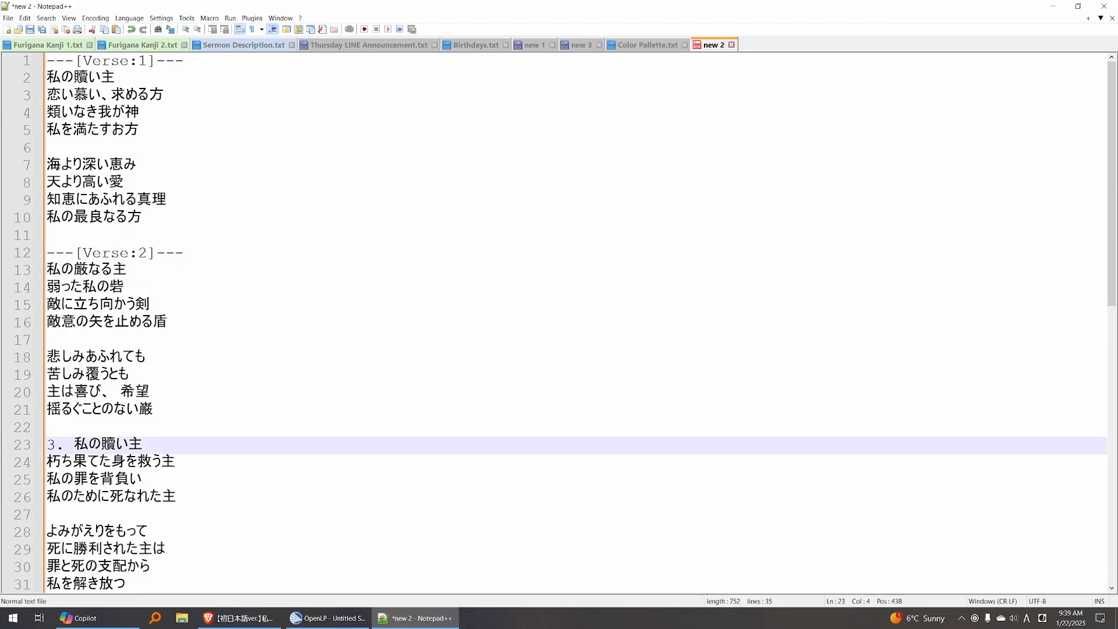
key(BackSpace)
key(BackSpace)
key(BackSpace)
key(ctrl+v)
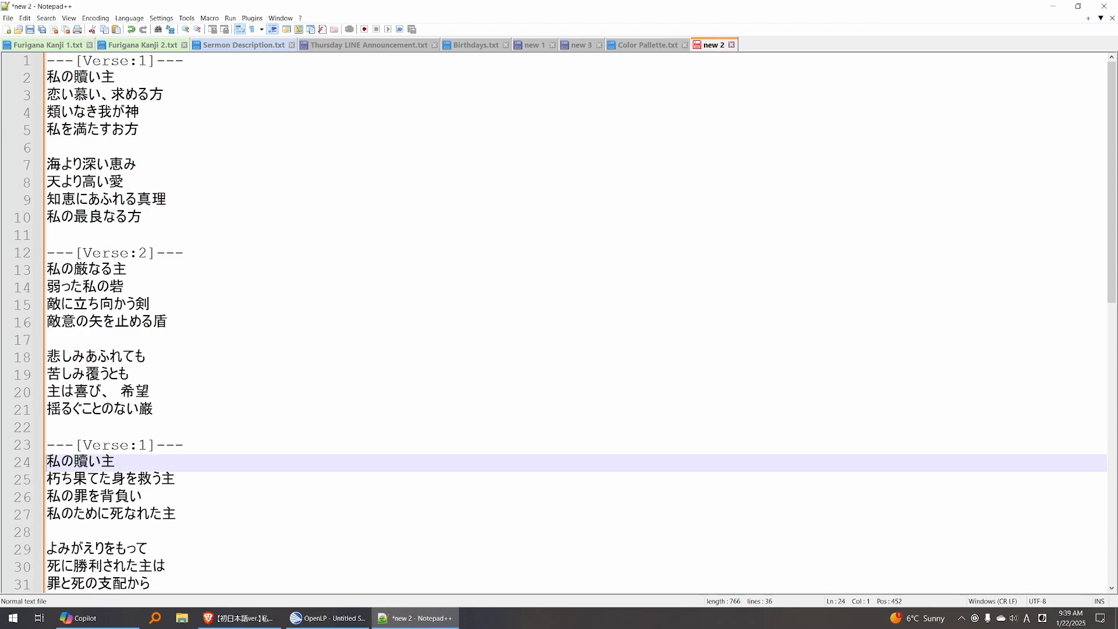
Change the marker above the third verse to read ---[Verse:3]---
key(Left)
key(Left)
key(Left)
key(Left)
key(Left)
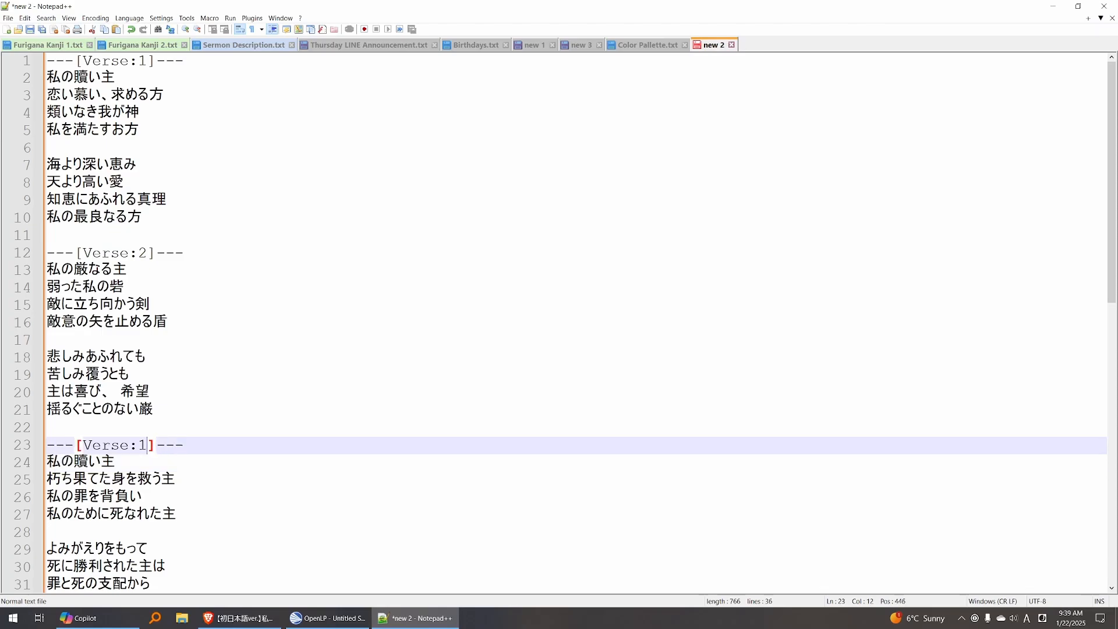
key(BackSpace)
text(3)
Try splitting verse 1 into two-line groups with blank lines above 類いなき我が神 and 知恵にあふれる真理
click(184, 60)
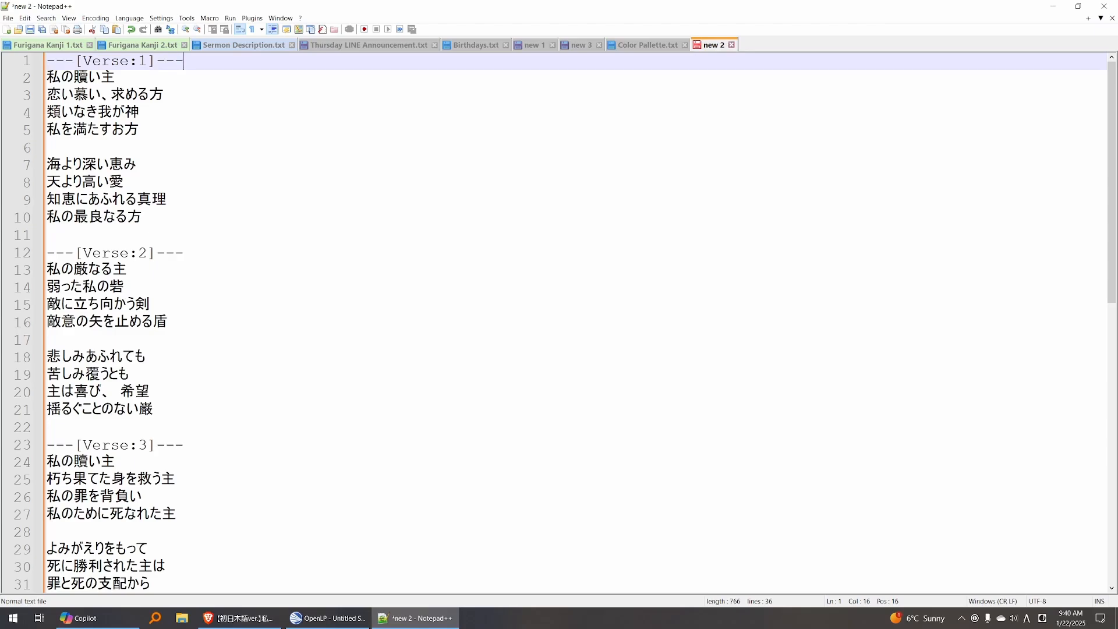
click(47, 113)
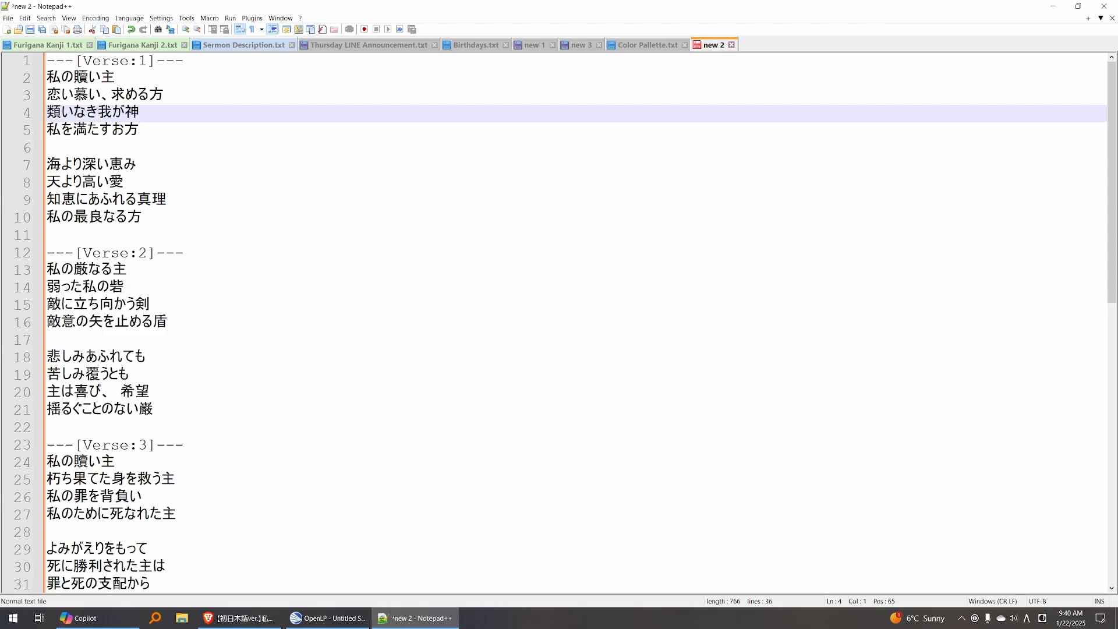
key(Left)
key(Down)
key(Return)
key(Down)
key(Down)
key(Down)
key(Down)
key(Down)
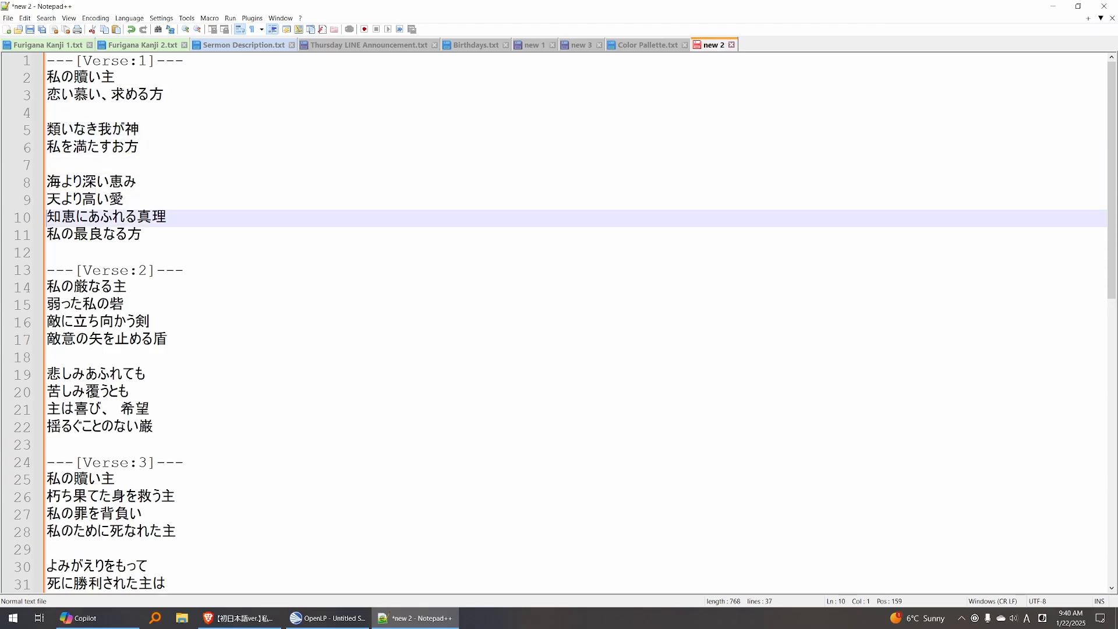
key(Return)
Highlight each two-line group of verse 1 in turn, from 私の贖い主 down to 私の最良なる方
drag(177, 96, 39, 82)
drag(149, 147, 43, 133)
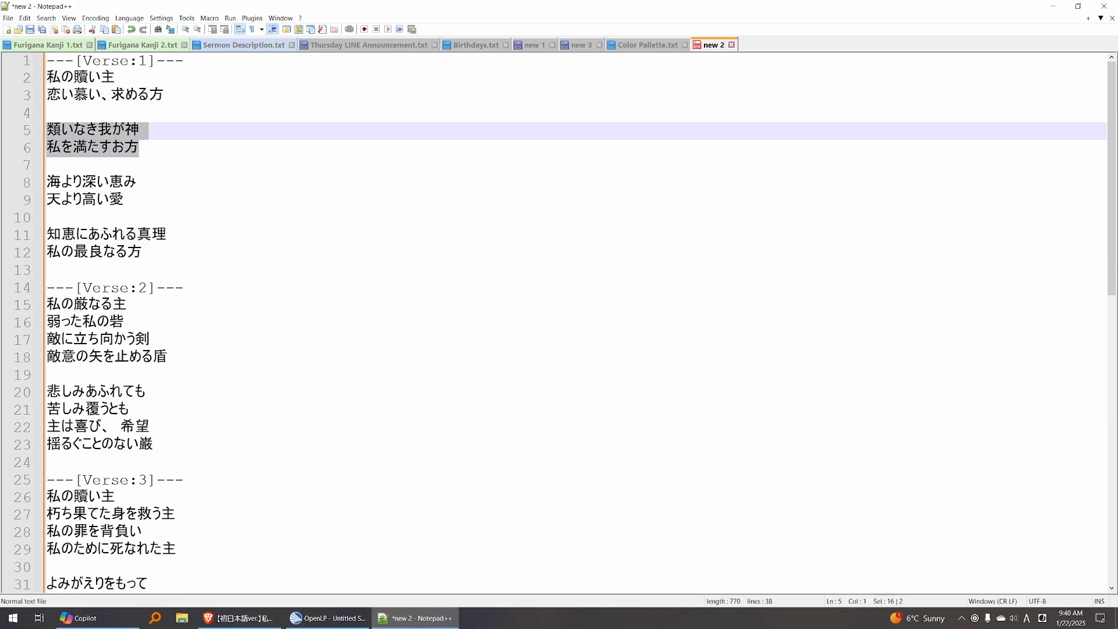
click(139, 200)
drag(132, 200, 46, 182)
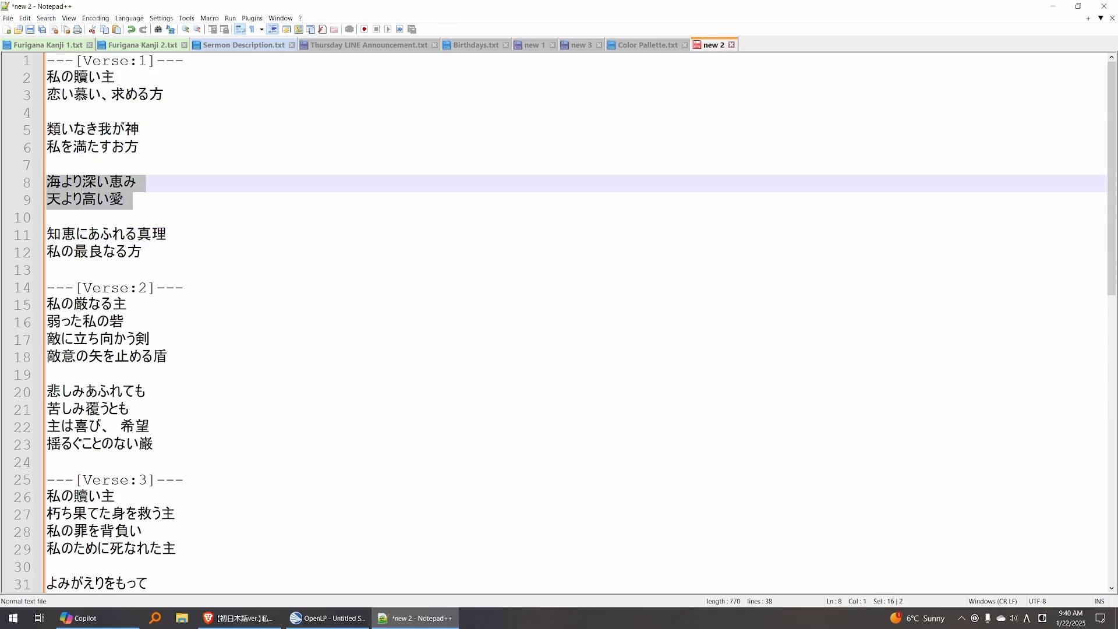
drag(143, 253, 44, 235)
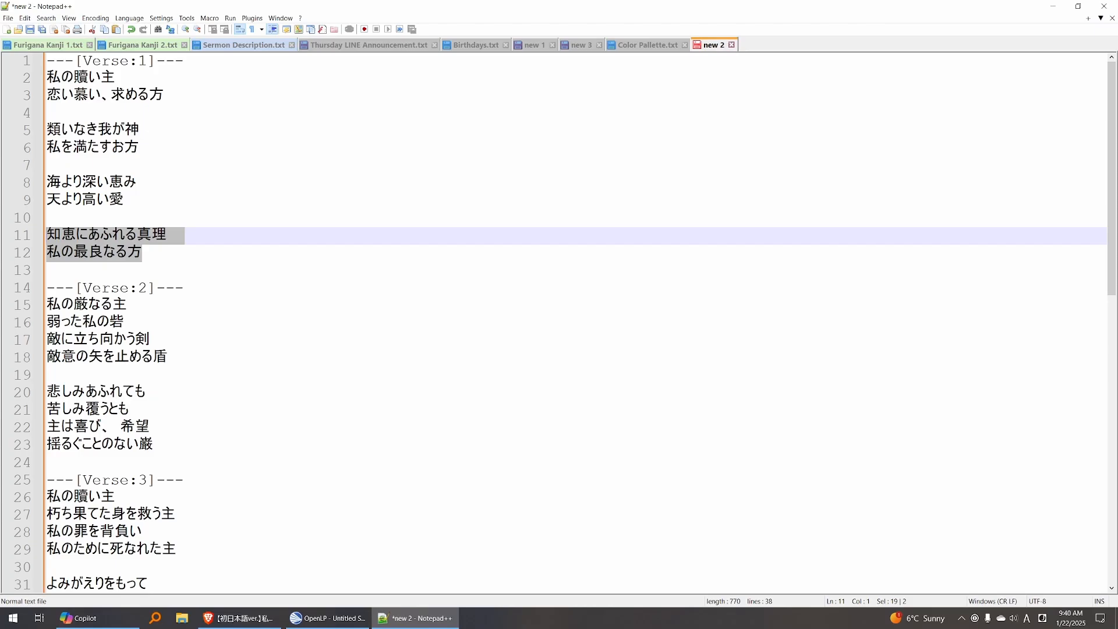
Undo the two blank lines inserted in verse 1
click(125, 95)
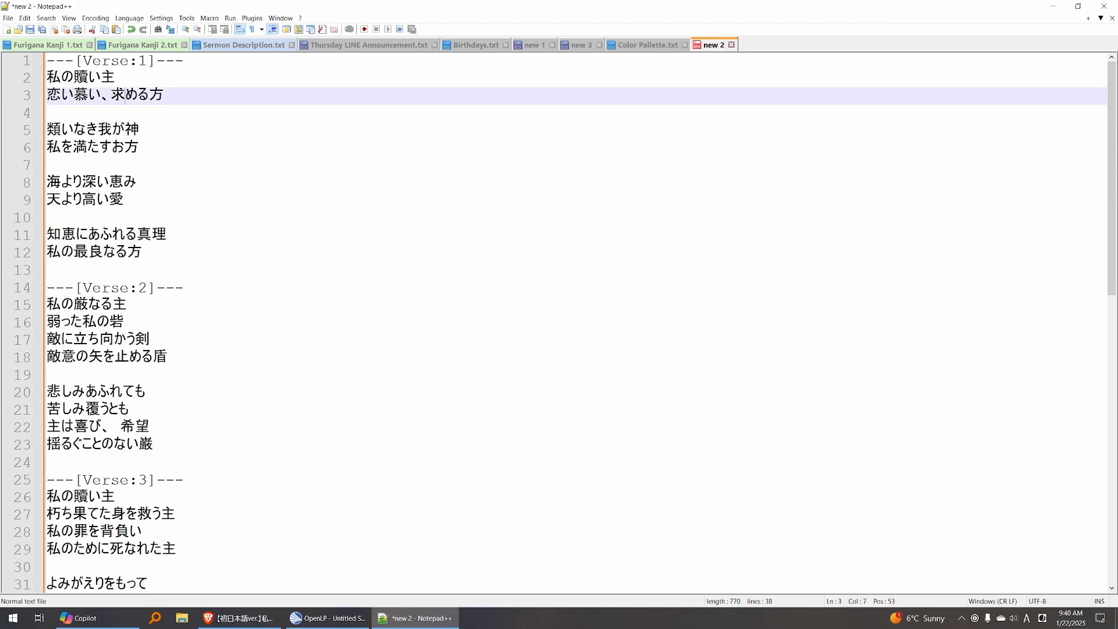
key(ctrl+z)
key(ctrl+z)
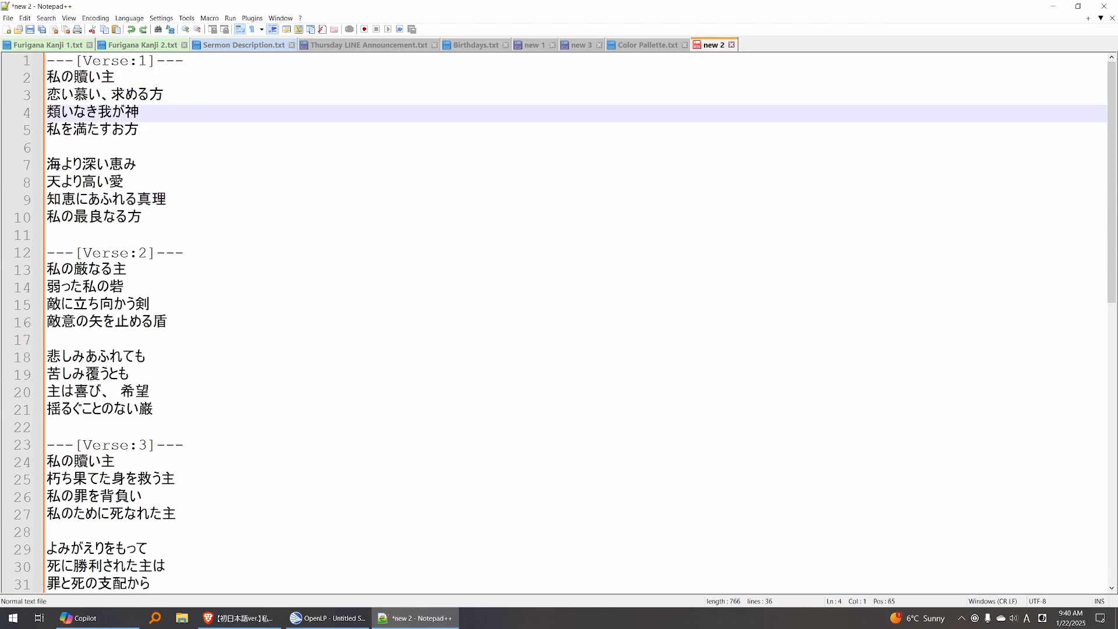
Delete the blank line between 私を満たすお方 and 海より深い恵み in verse 1
key(Down)
key(Down)
key(Delete)
Copy the whole ---[Verse:1]--- marker line and insert it above 類いなき我が神
key(Up)
key(Up)
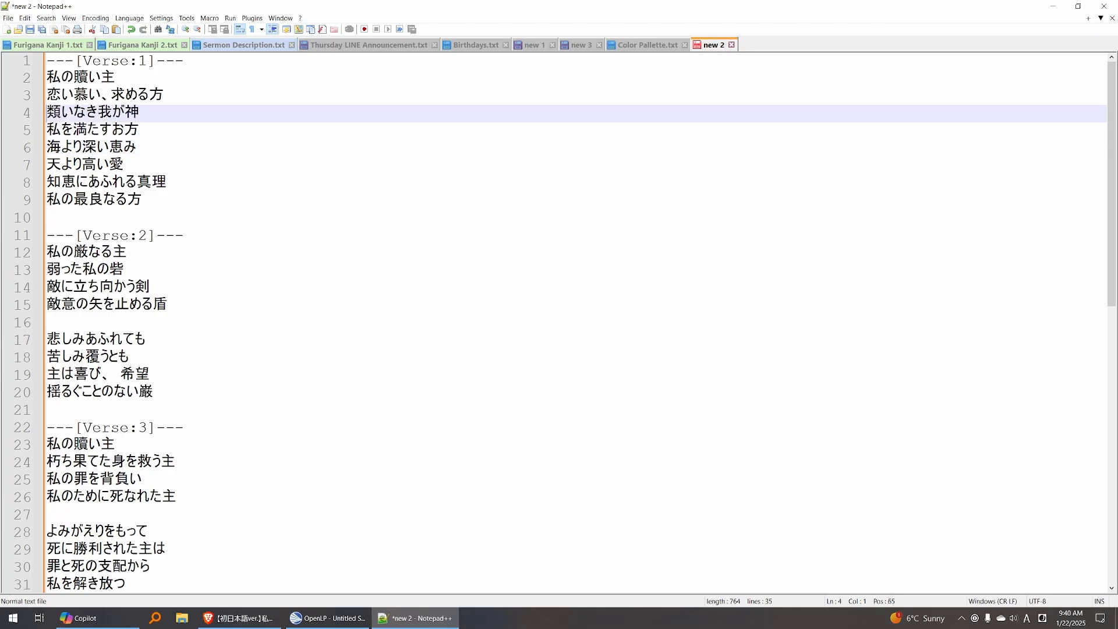
key(Up)
key(Up)
key(Up)
key(shift+Down)
key(ctrl+c)
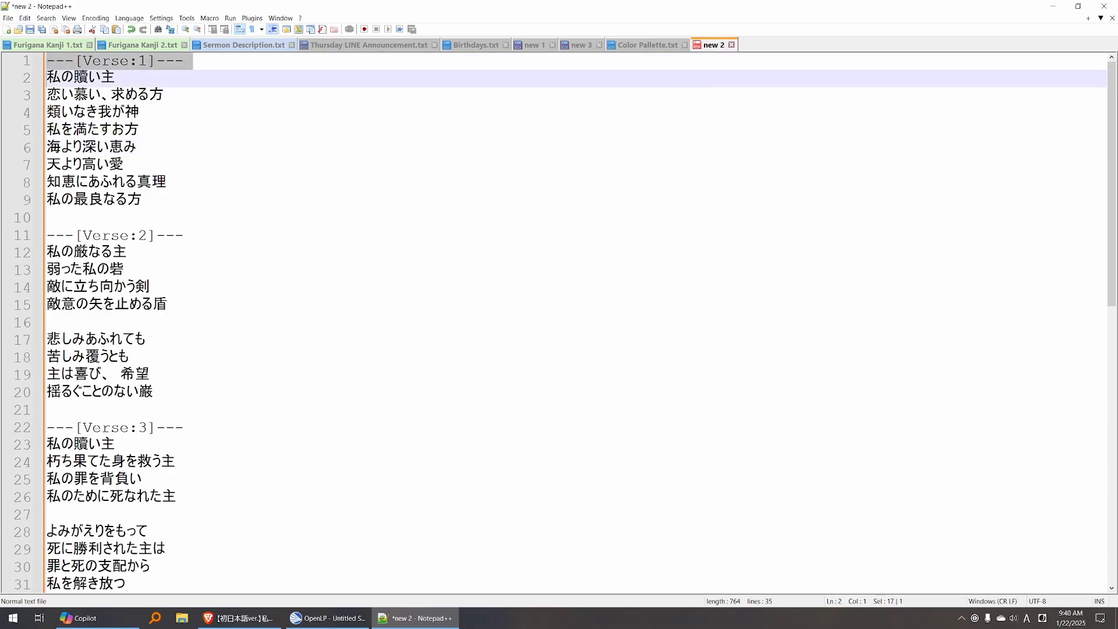
key(Down)
key(Down)
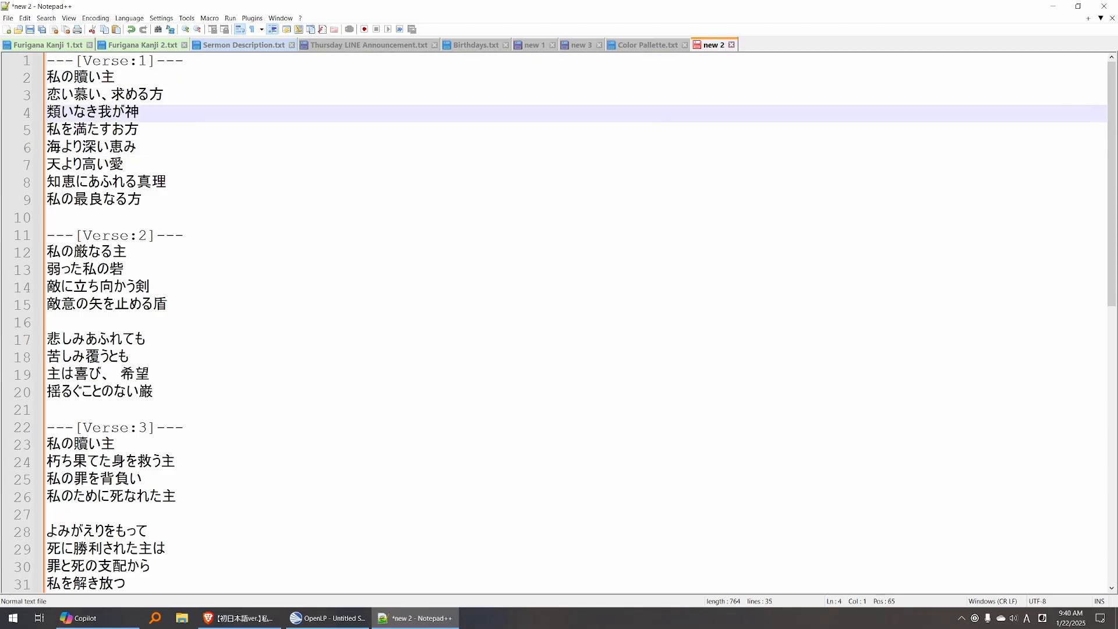
key(ctrl+v)
Insert the copied ---[Verse:1]--- marker line above 海より深い恵み and above 知恵にあふれる真理
key(Down)
key(Down)
key(ctrl+v)
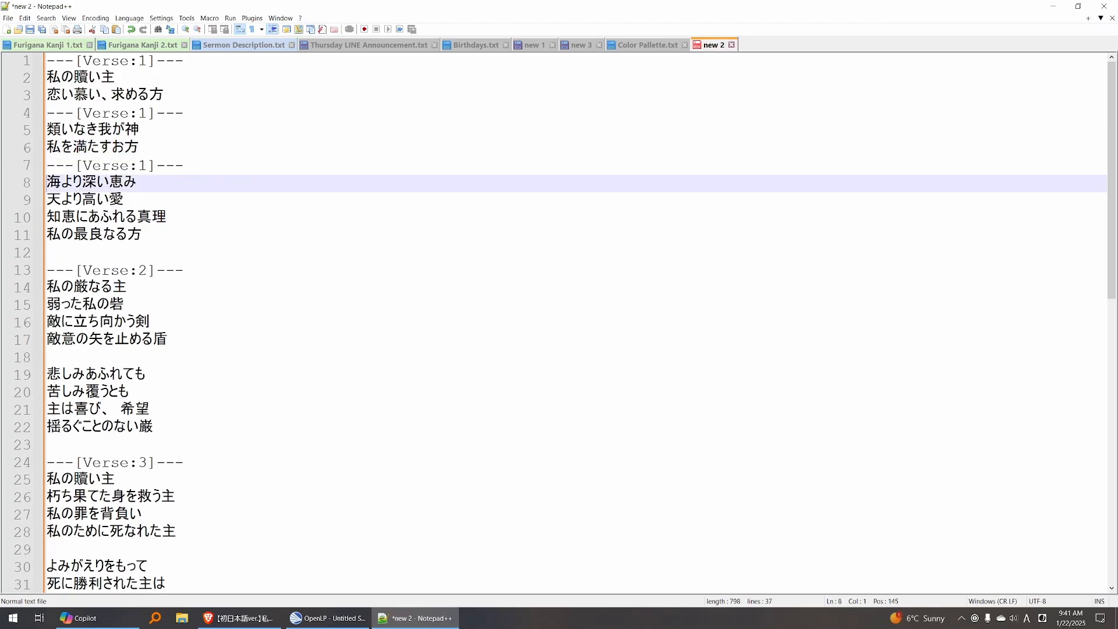
key(Down)
key(Down)
key(ctrl+v)
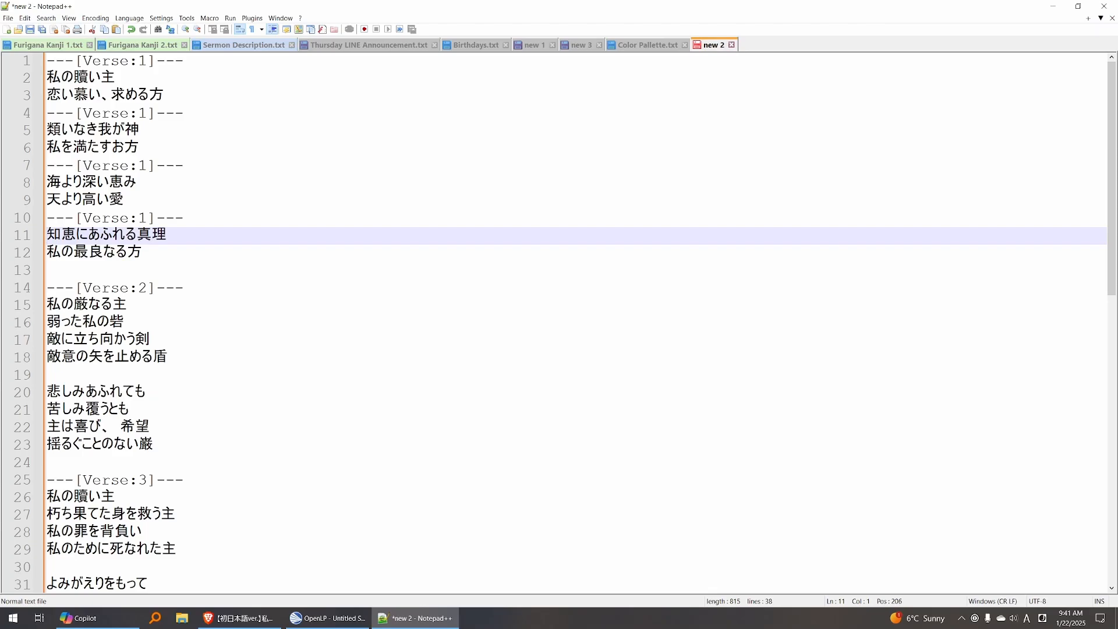
Check the line ends of verse 1 upward and remove the trailing space after 天より高い愛
key(Down)
key(End)
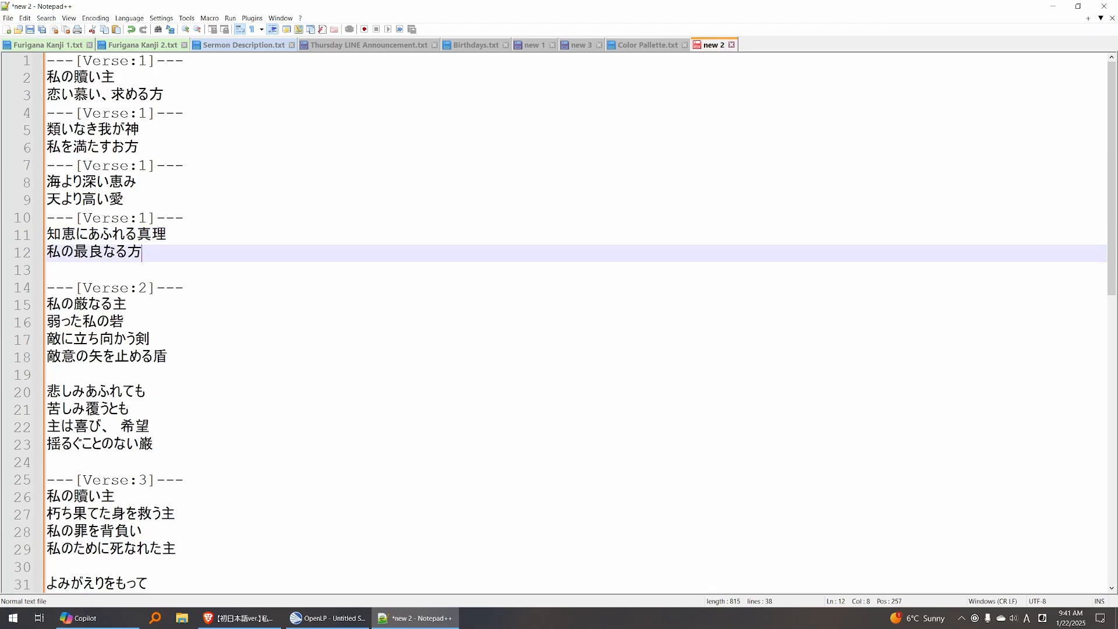
key(Up)
key(Up)
key(Up)
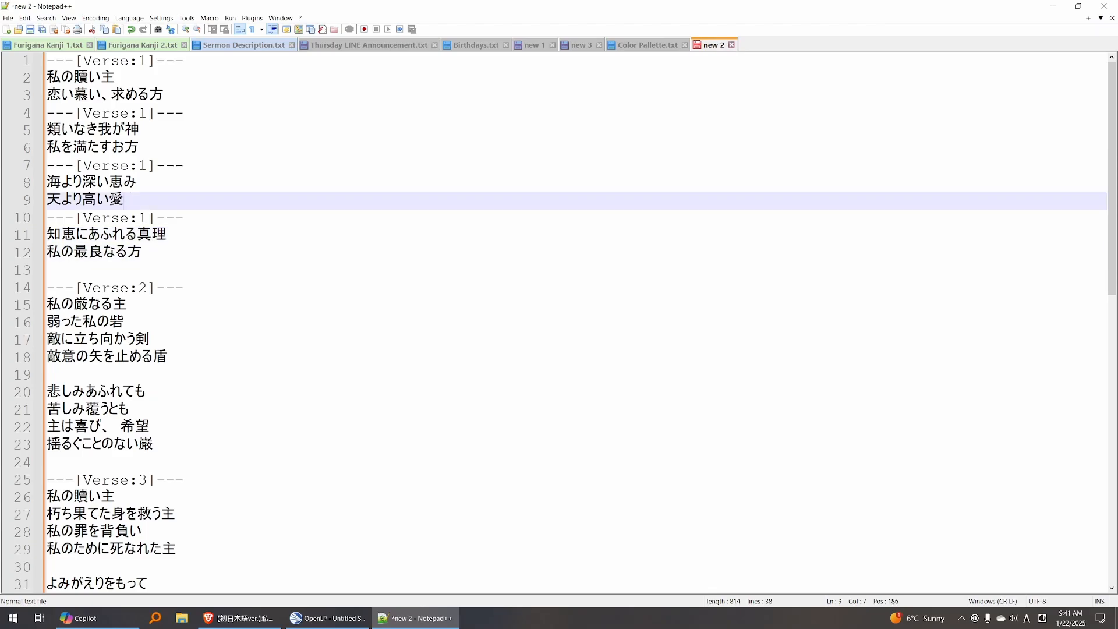
key(Up)
key(Up)
key(Up)
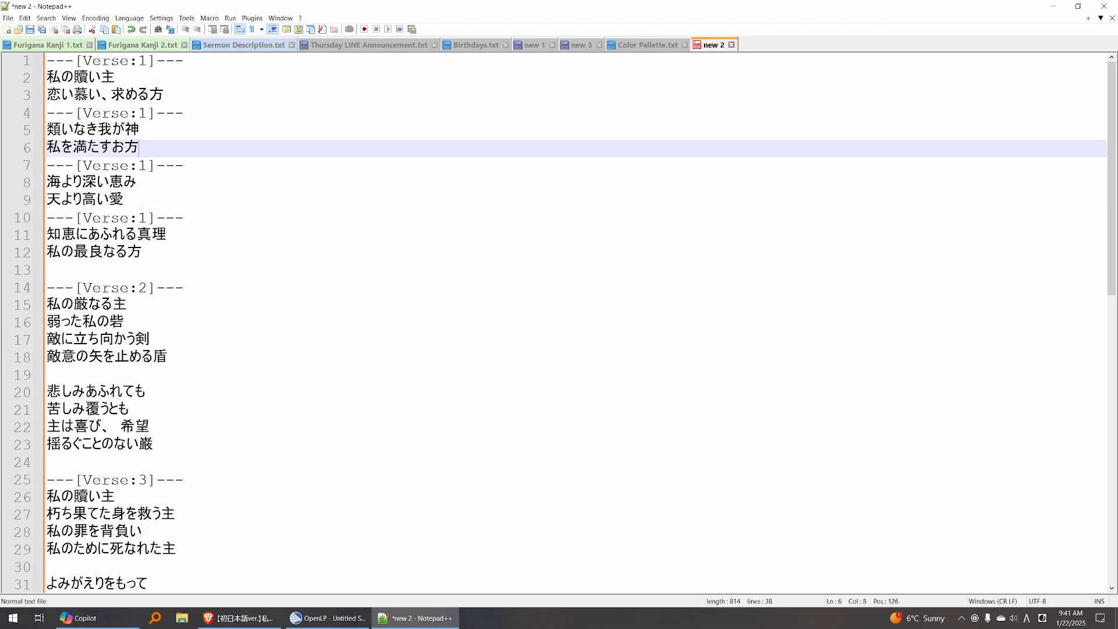
key(Up)
key(Up)
key(Up)
key(Up)
Check the line ends of verse 1 downward and remove the trailing space after 知恵にあふれる真理
key(Down)
key(Down)
key(Down)
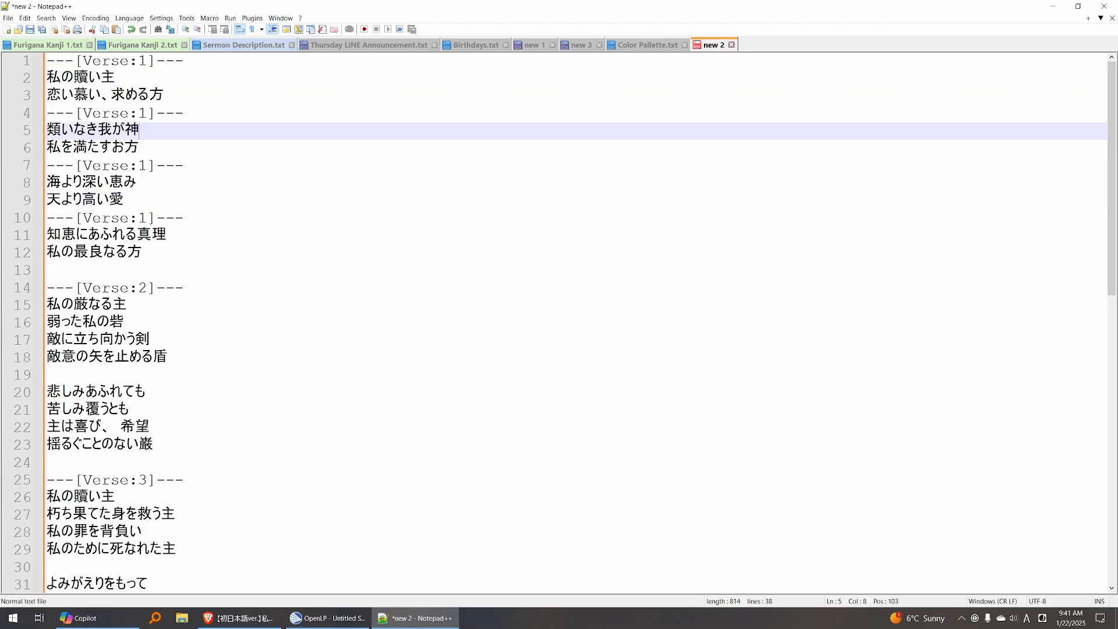
key(Down)
key(Down)
key(Down)
key(Down)
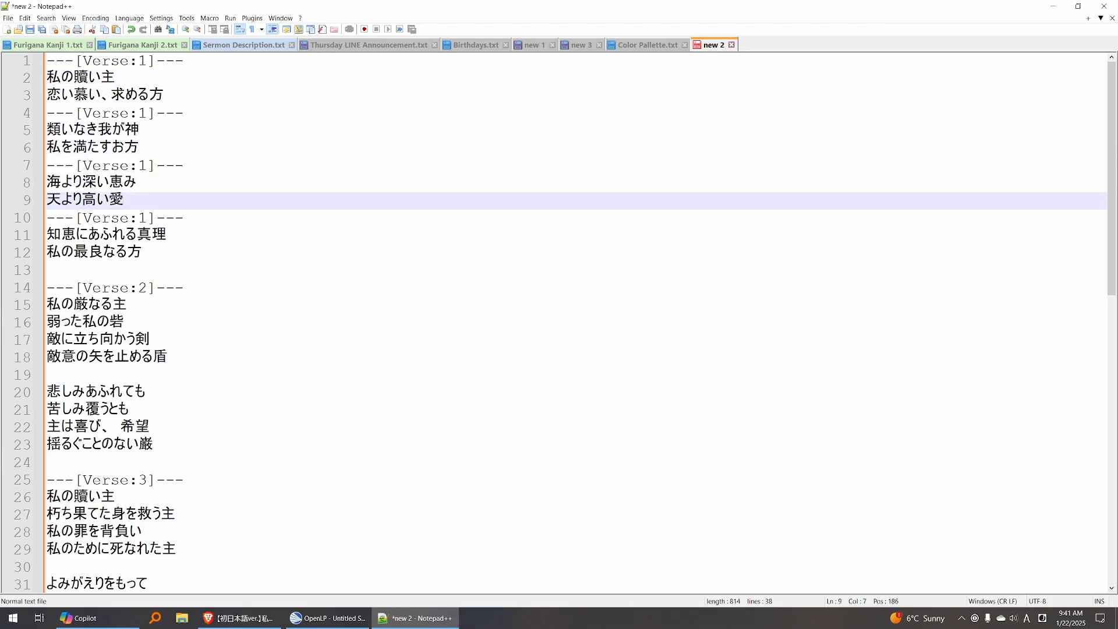
key(Down)
key(Down)
key(Down)
key(Up)
key(End)
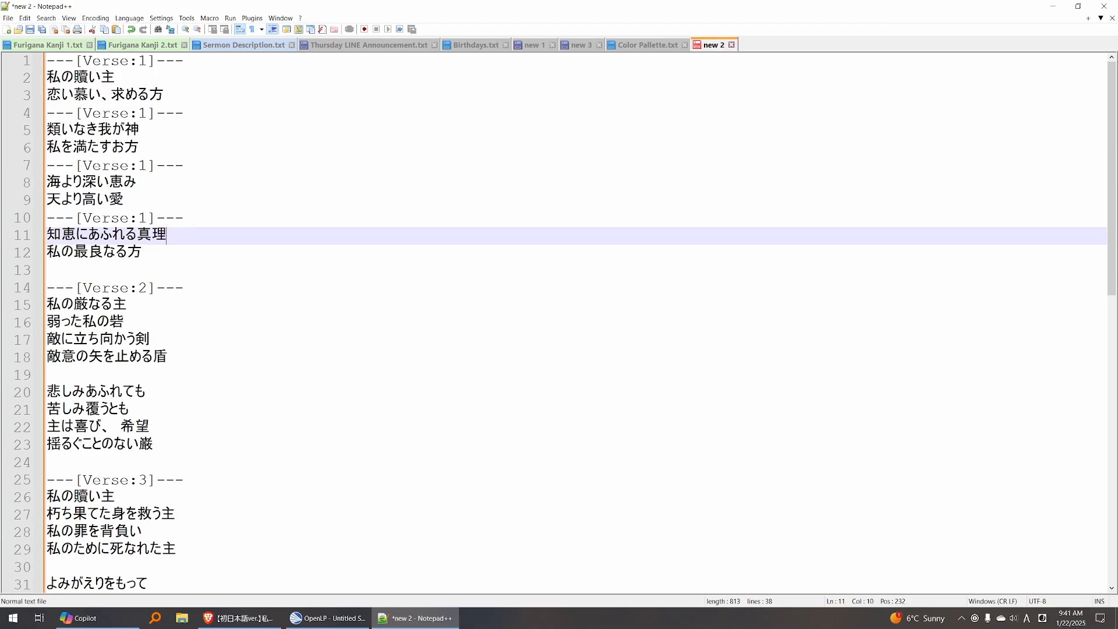
Copy the whole ---[Verse:2]--- marker line and insert it above 敵に立ち向かう剣
triple_click(115, 289)
key(ctrl+c)
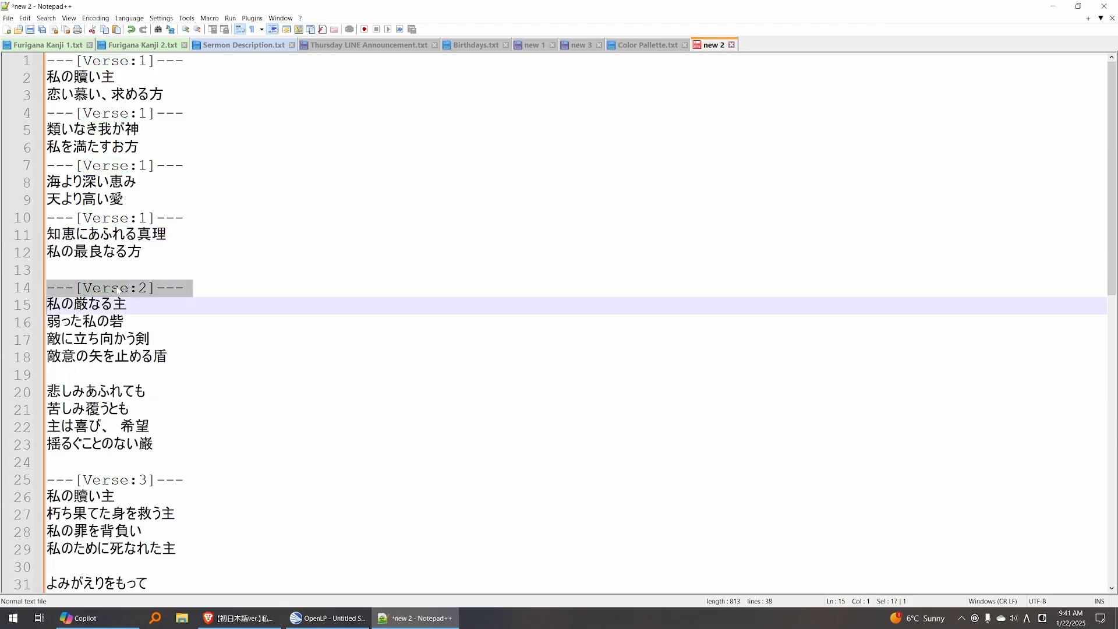
key(Down)
key(Down)
key(Up)
key(Down)
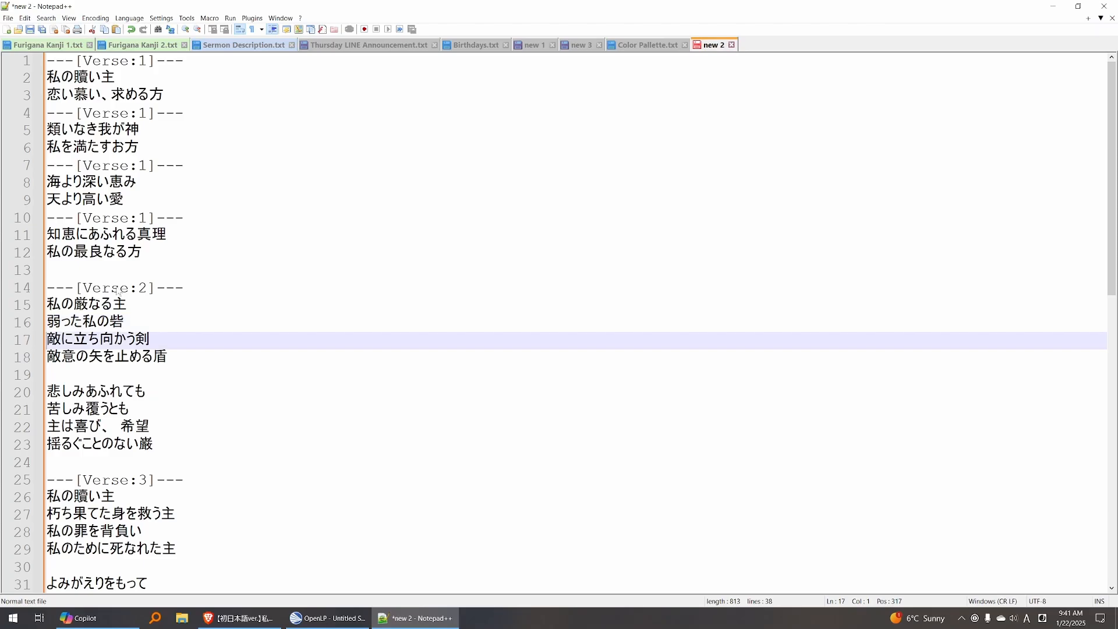
key(ctrl+v)
Replace the blank line above 悲しみあふれても with the ---[Verse:2]--- marker and insert the marker above 主は喜び、 希望 as well
key(Down)
key(Down)
key(Delete)
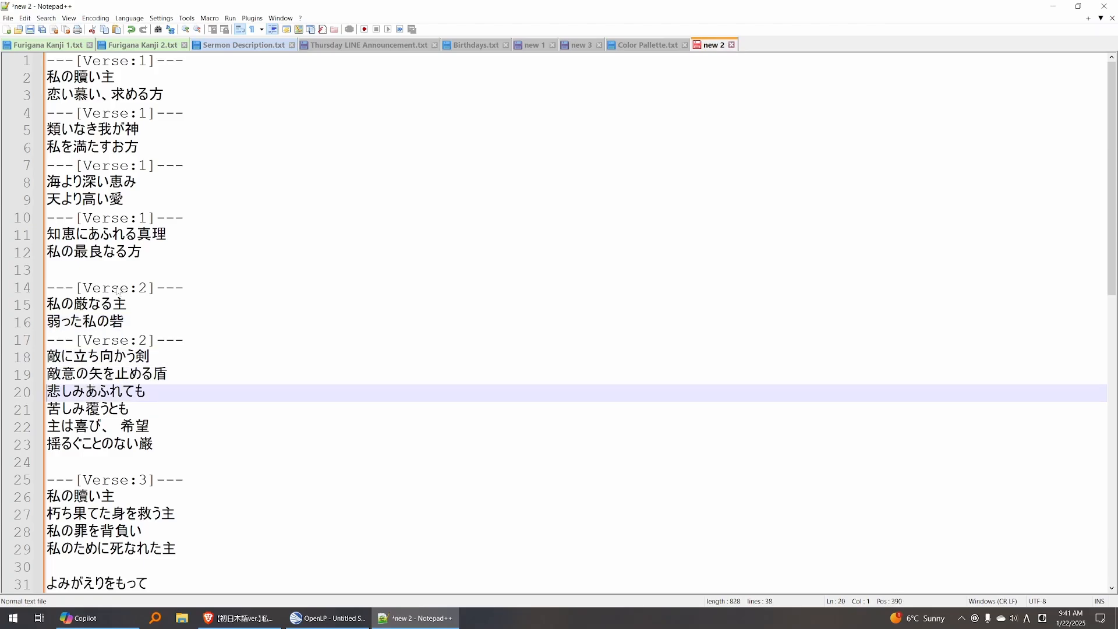
key(ctrl+v)
key(Down)
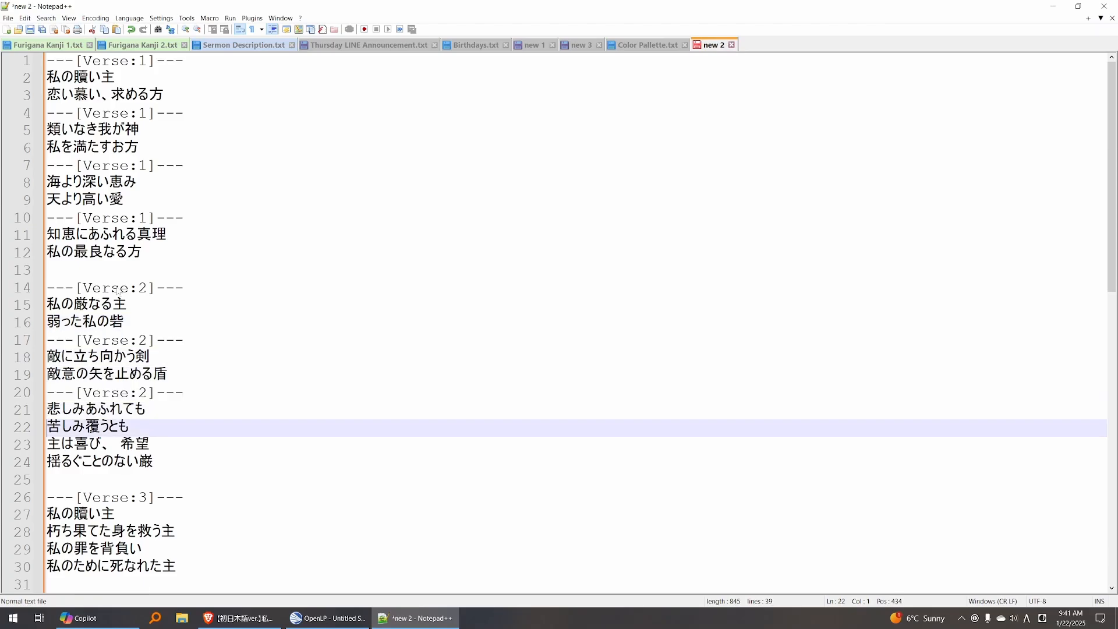
key(Down)
key(ctrl+v)
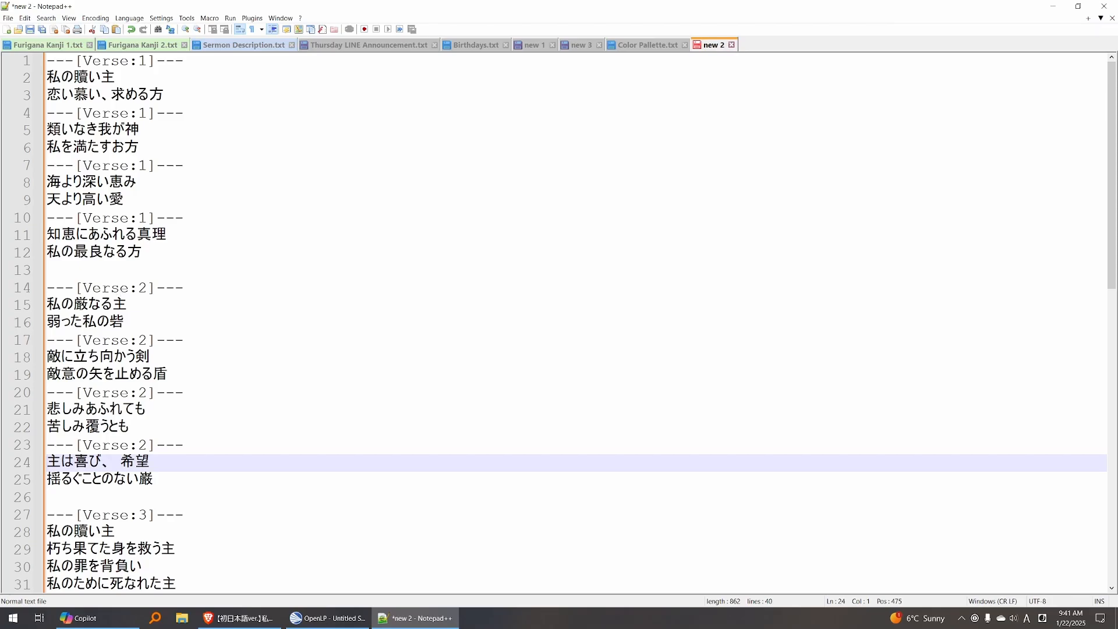
Copy the whole ---[Verse:3]--- marker line and insert it above 私の罪を背負い
scroll(559, 320, down, 5)
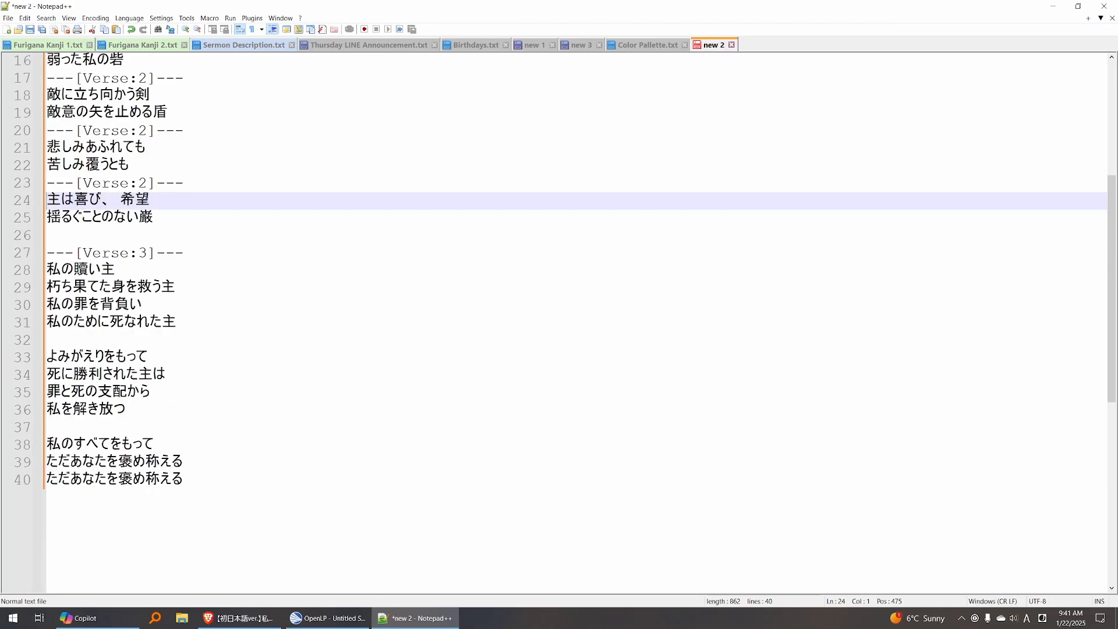
triple_click(65, 256)
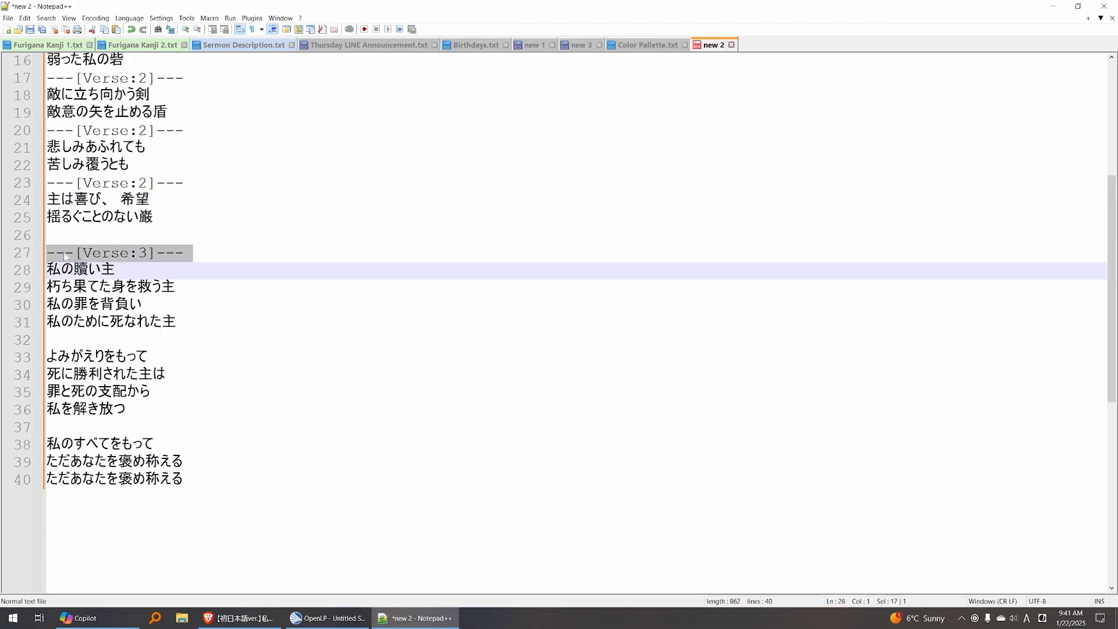
key(Up)
key(Up)
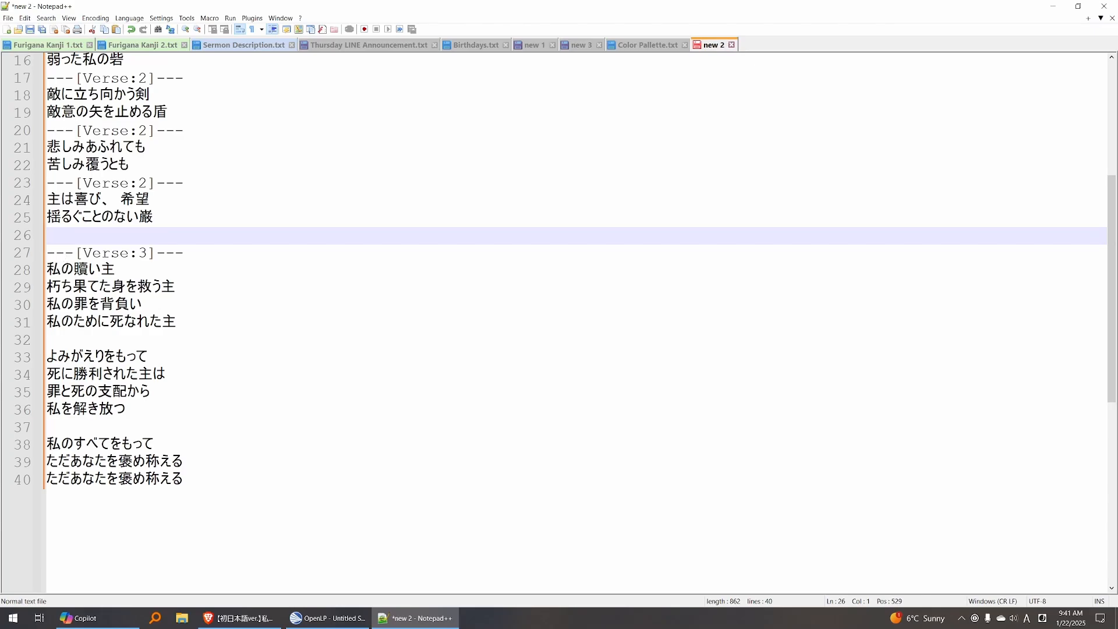
triple_click(91, 257)
key(ctrl+c)
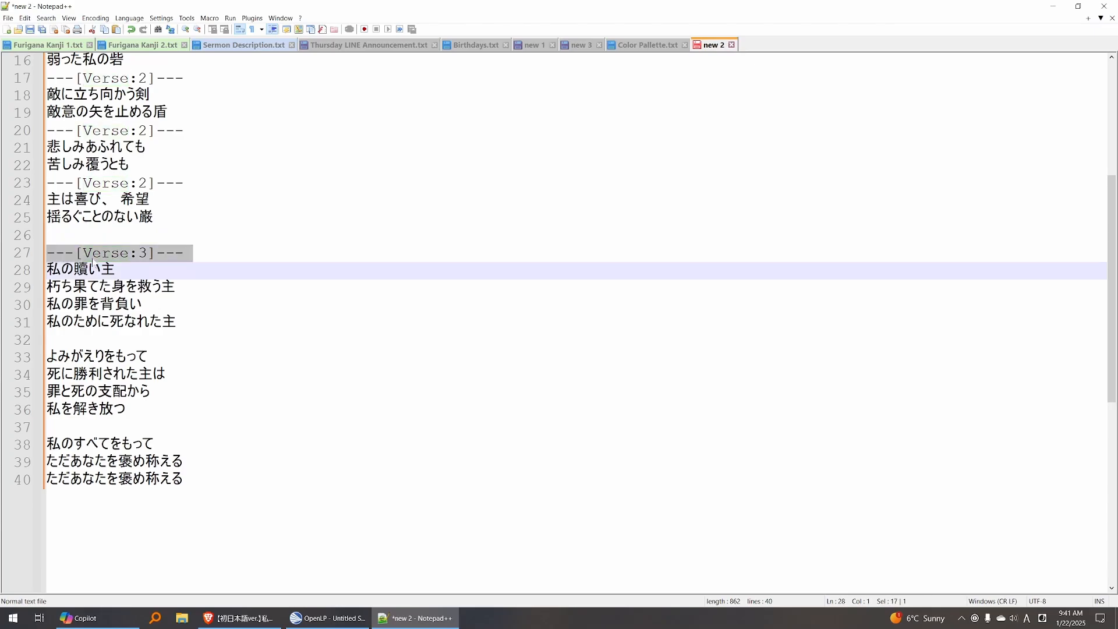
key(Down)
key(Down)
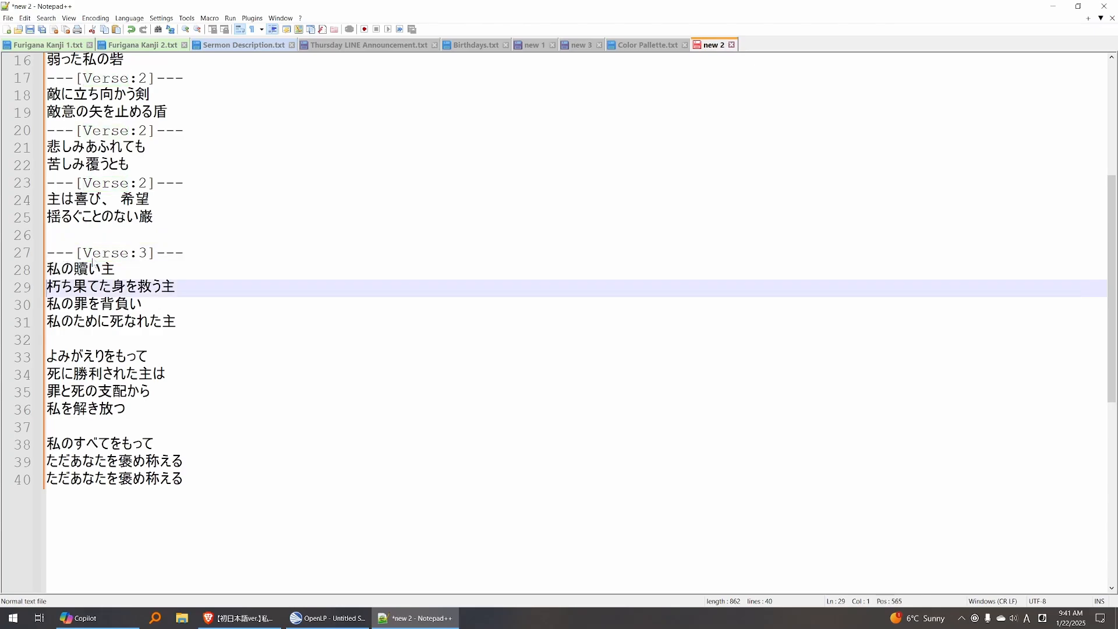
key(ctrl+v)
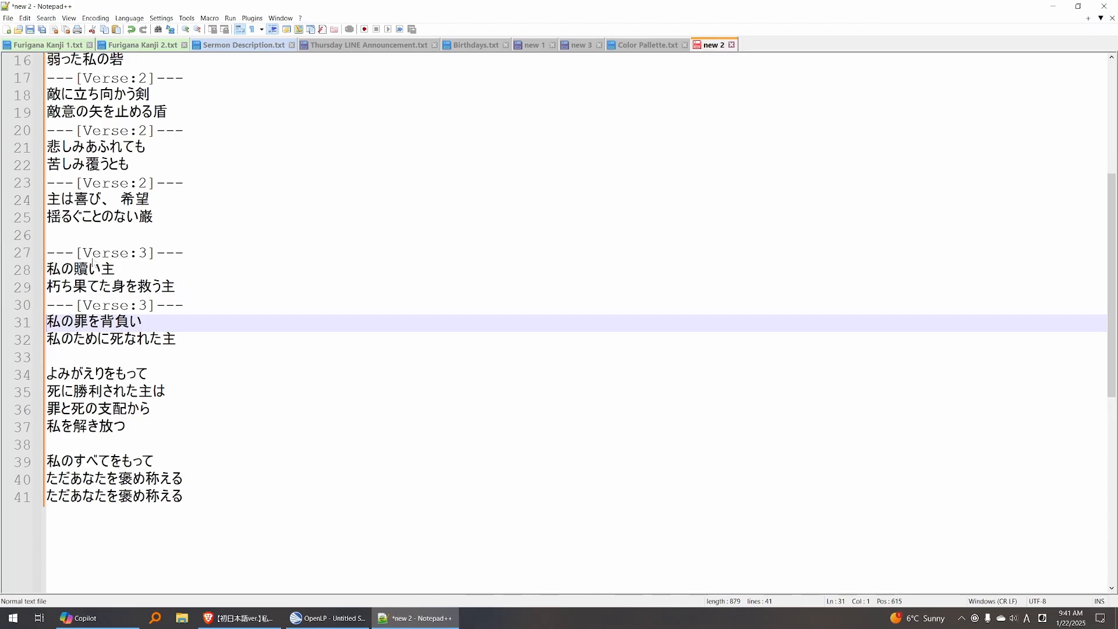
Replace the blank line above よみがえりをもって with the ---[Verse:3]--- marker and insert the marker above 罪と死の支配から as well
key(Down)
key(Down)
key(Delete)
key(ctrl+v)
key(Down)
key(Down)
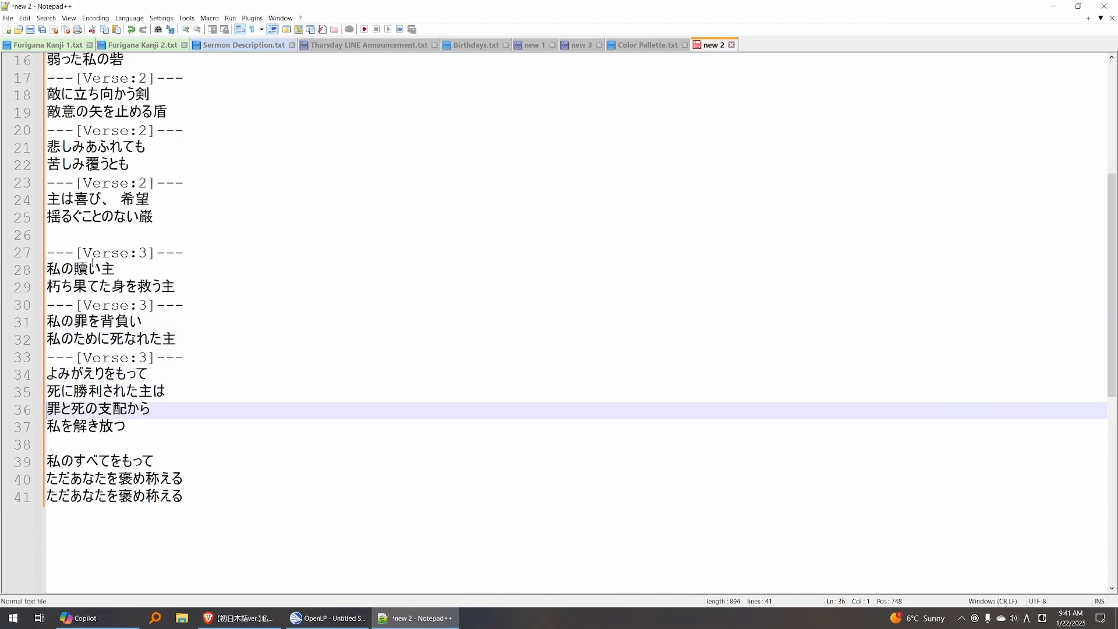
key(ctrl+v)
key(Down)
key(Down)
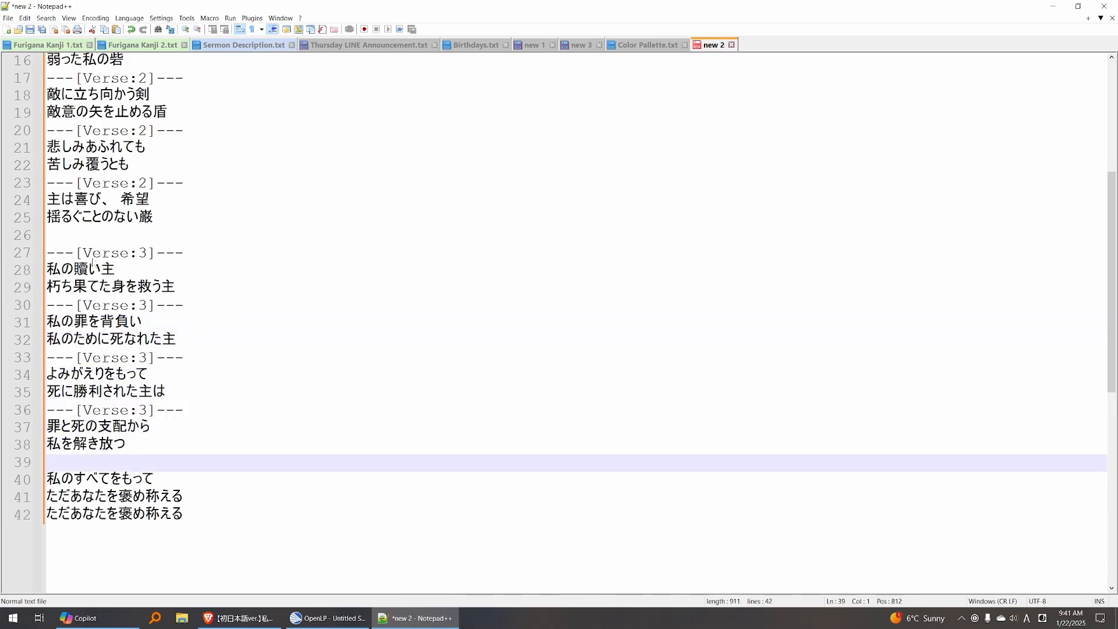
Replace the blank line above 私のすべてをもって with the ---[Verse:3]--- marker and insert the marker above the last ただあなたを褒め称える
key(Delete)
key(ctrl+v)
key(Down)
key(Down)
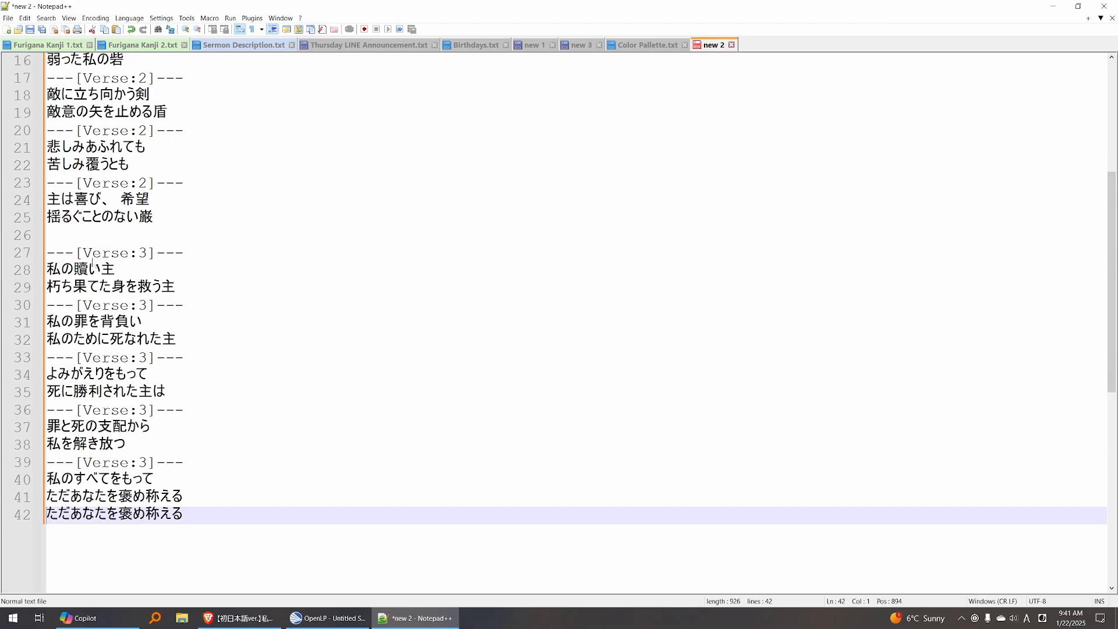
key(ctrl+v)
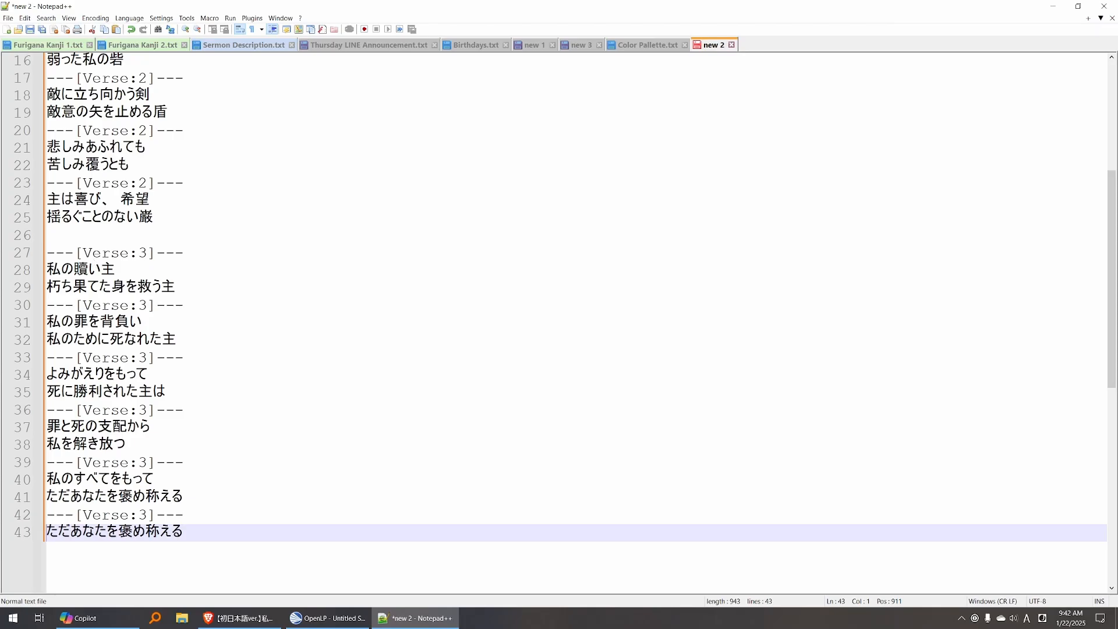
Remove the trailing spaces after 私のすべてをもって and 罪と死の支配から in verse 3
key(Left)
key(Down)
key(Up)
key(Up)
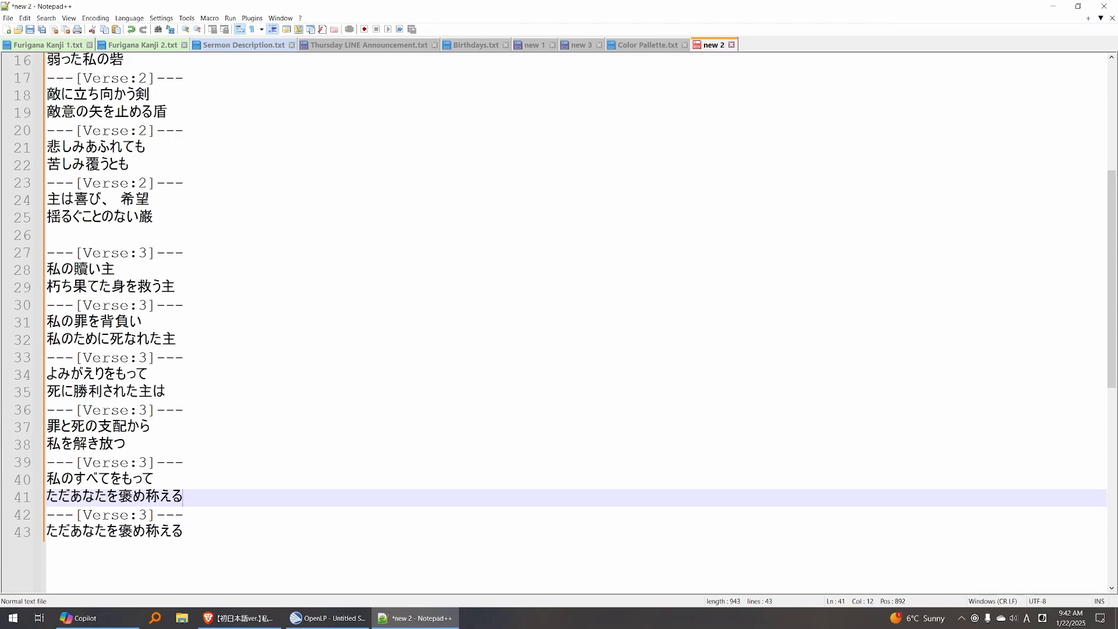
key(Up)
key(Up)
key(Down)
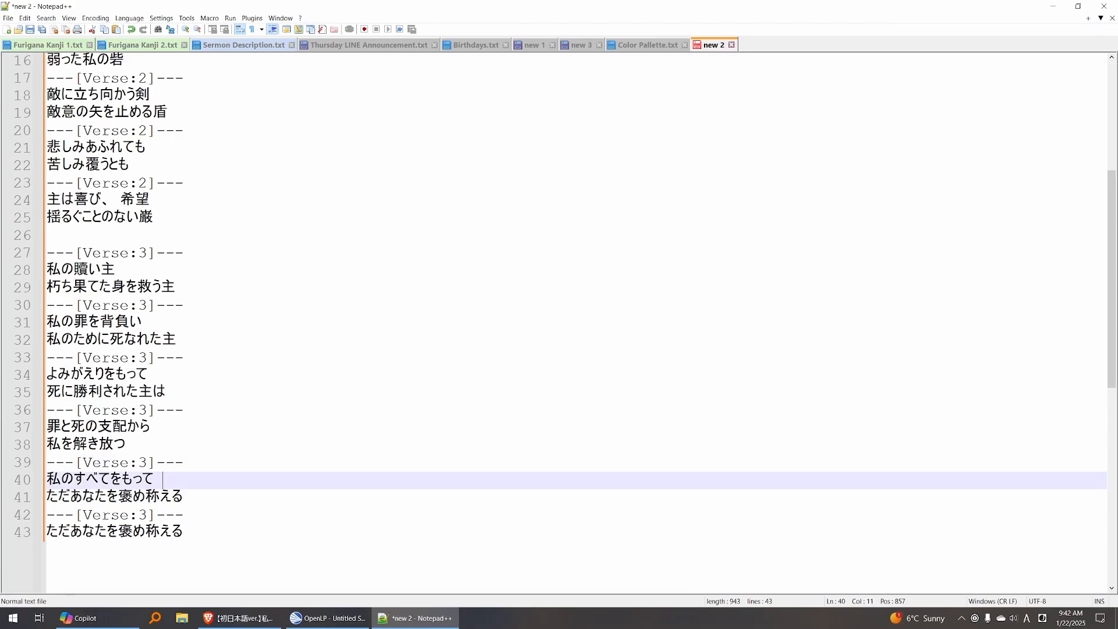
key(BackSpace)
key(Up)
key(Up)
key(Up)
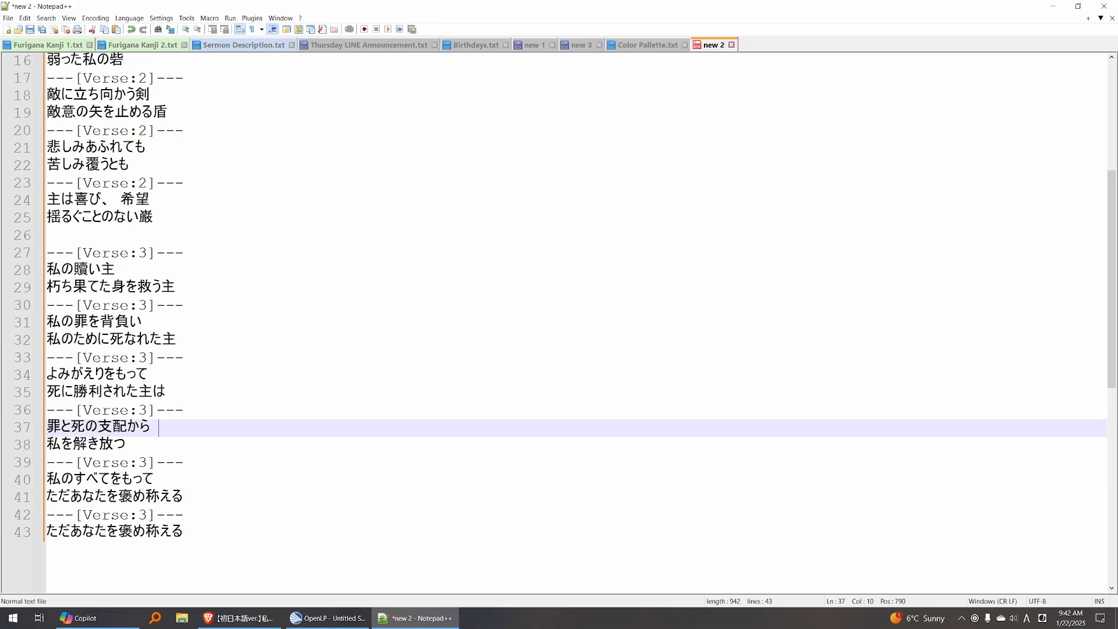
key(BackSpace)
Remove the trailing spaces from the remaining verse 3 lines, such as those after よみがえりをもって and 私の罪を背負い
click(174, 392)
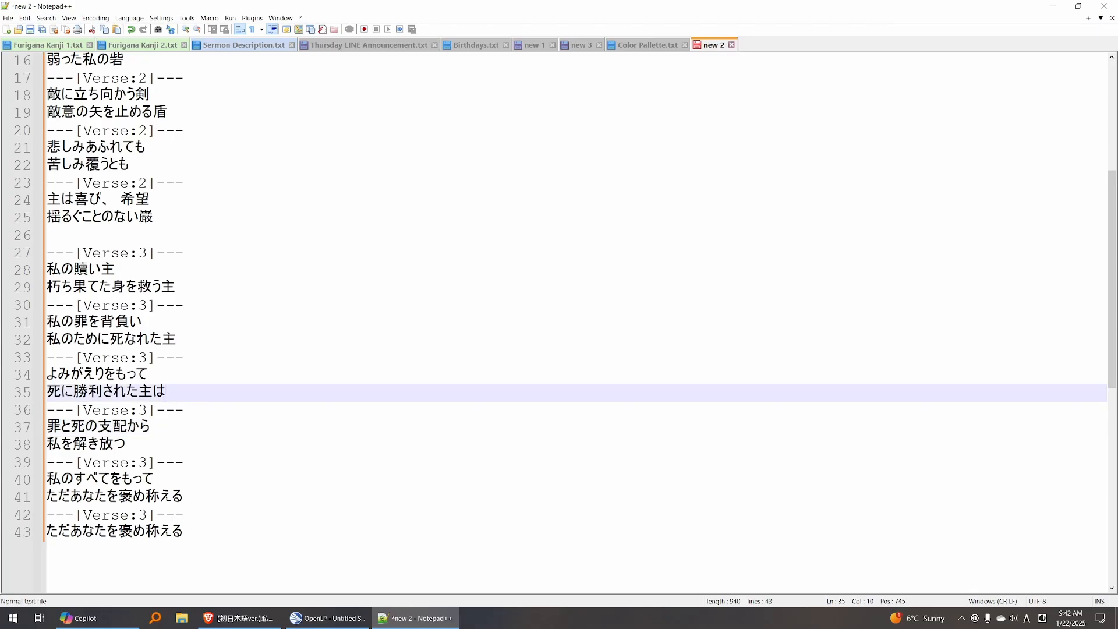
key(Up)
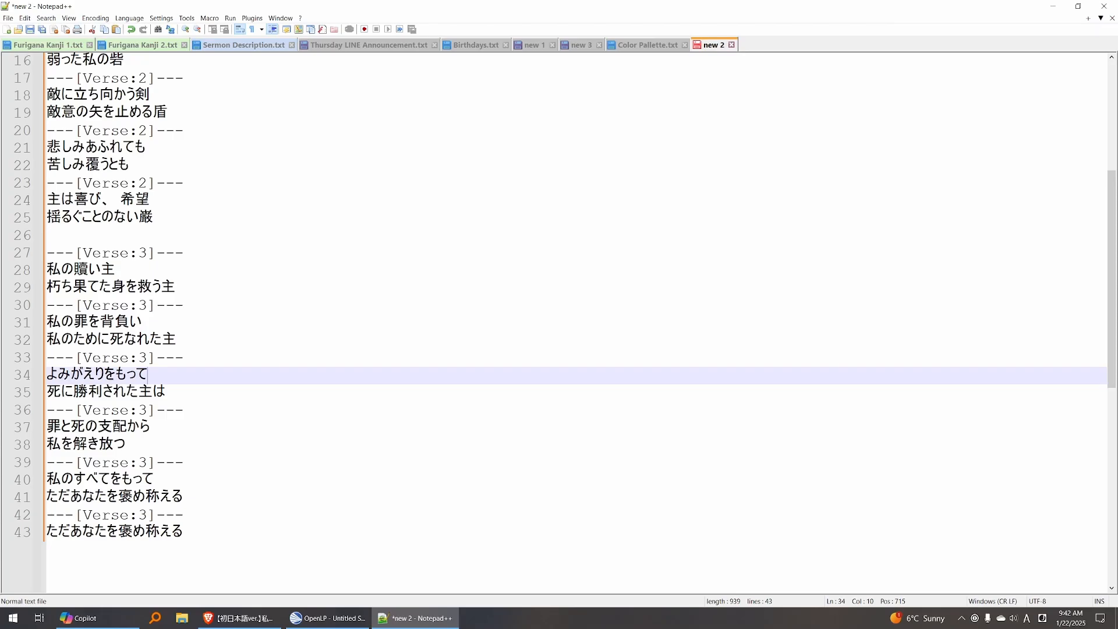
key(Up)
key(Up)
key(Up)
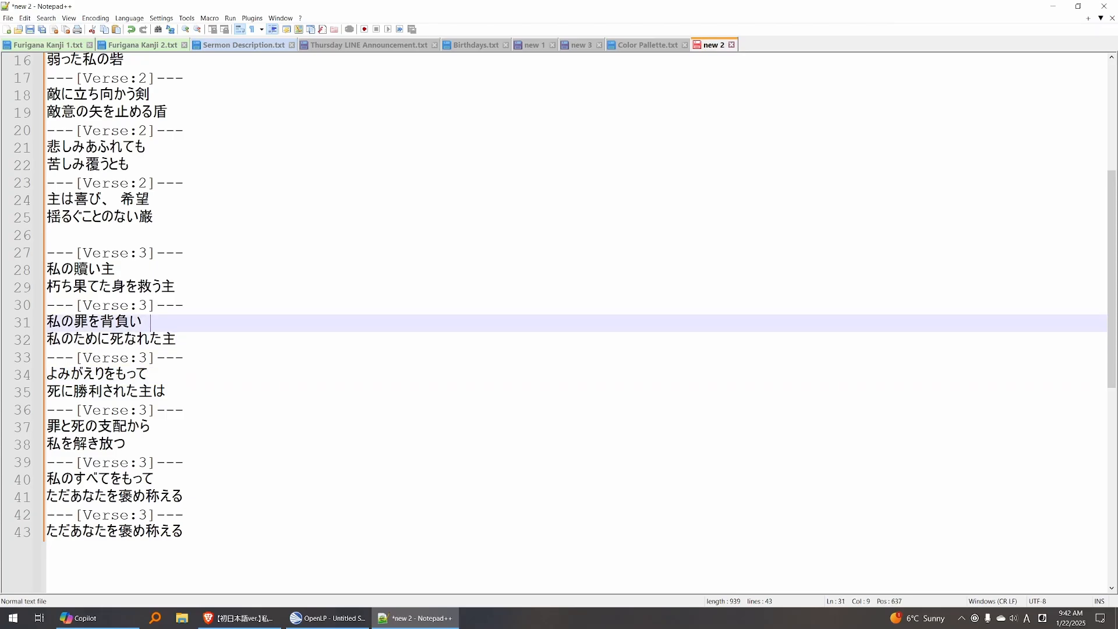
click(184, 288)
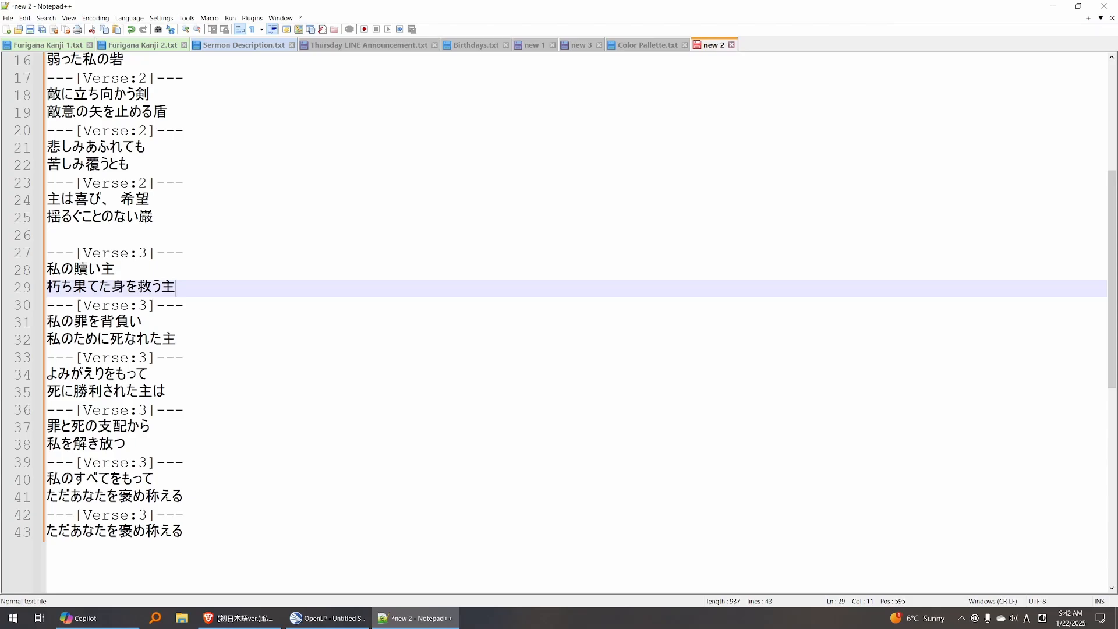
Remove the trailing spaces after 揺るぐことのない巌 and 悲しみあふれても in verse 2
key(Up)
key(Up)
key(Up)
key(Up)
key(Up)
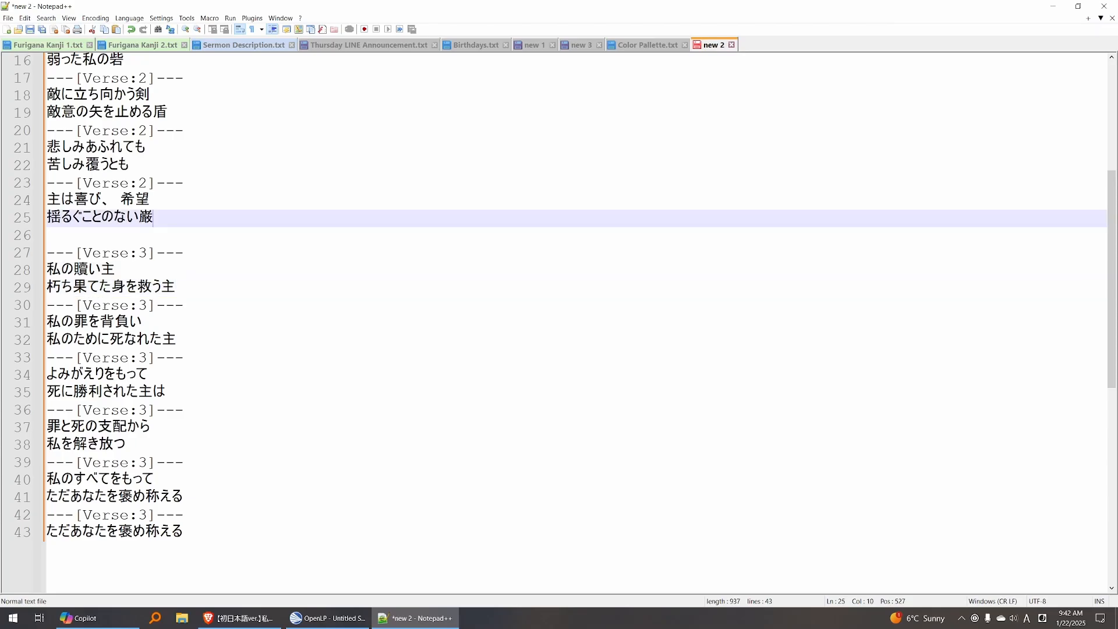
key(BackSpace)
key(Up)
key(Up)
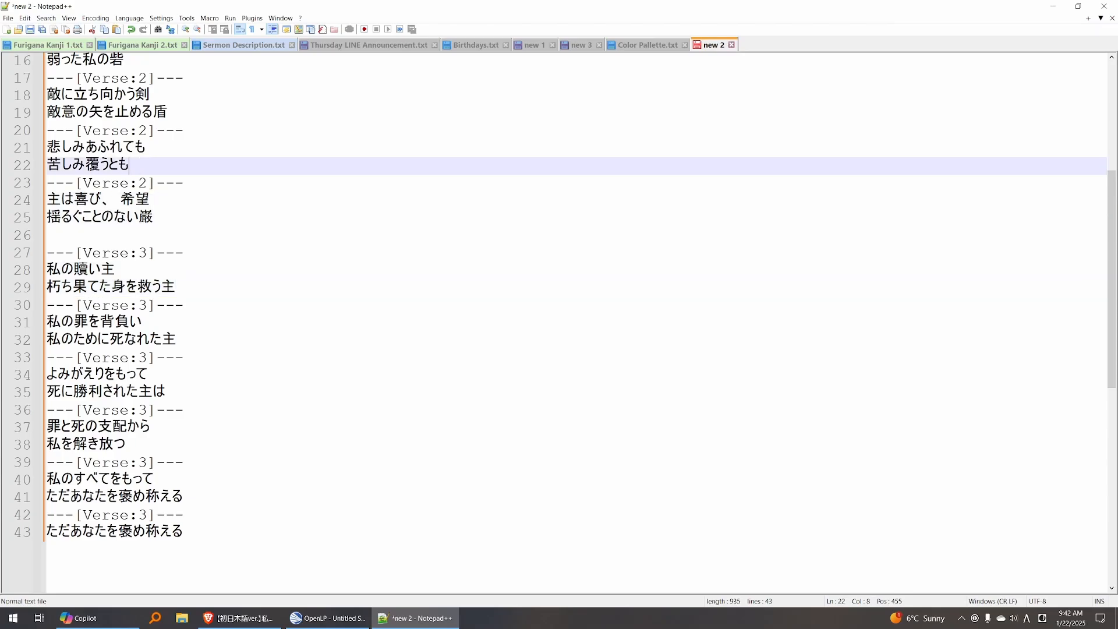
click(156, 148)
key(BackSpace)
Remove the trailing spaces after 敵に立ち向かう剣 and 弱った私の砦, keeping the final 主 of 私の厳なる主
scroll(156, 148, up, 2)
click(169, 218)
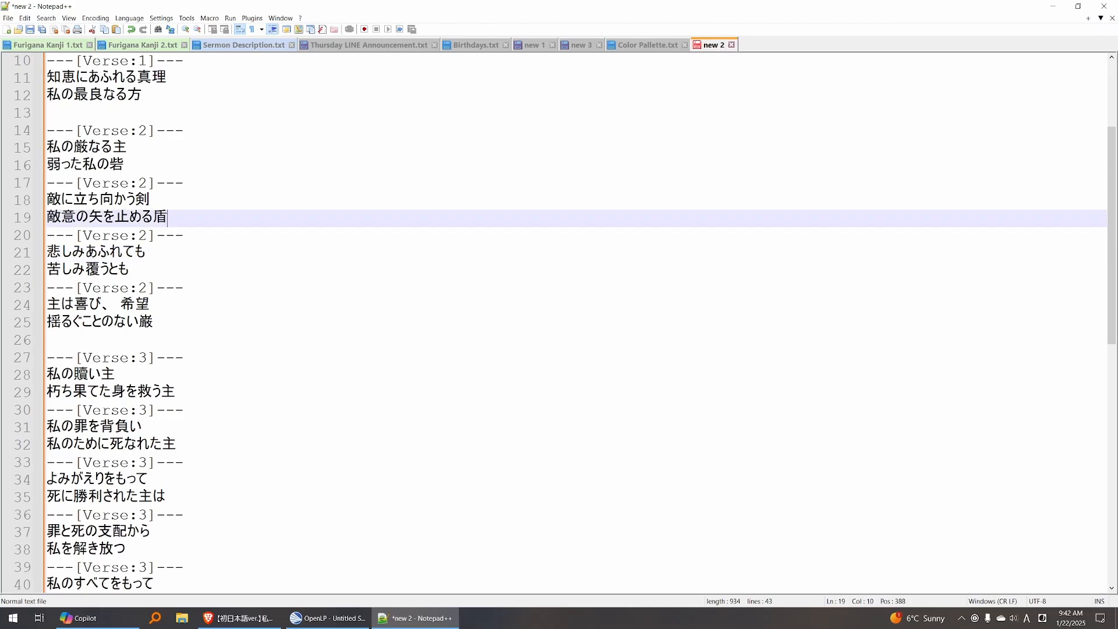
scroll(576, 324, up, 1)
click(184, 236)
click(157, 253)
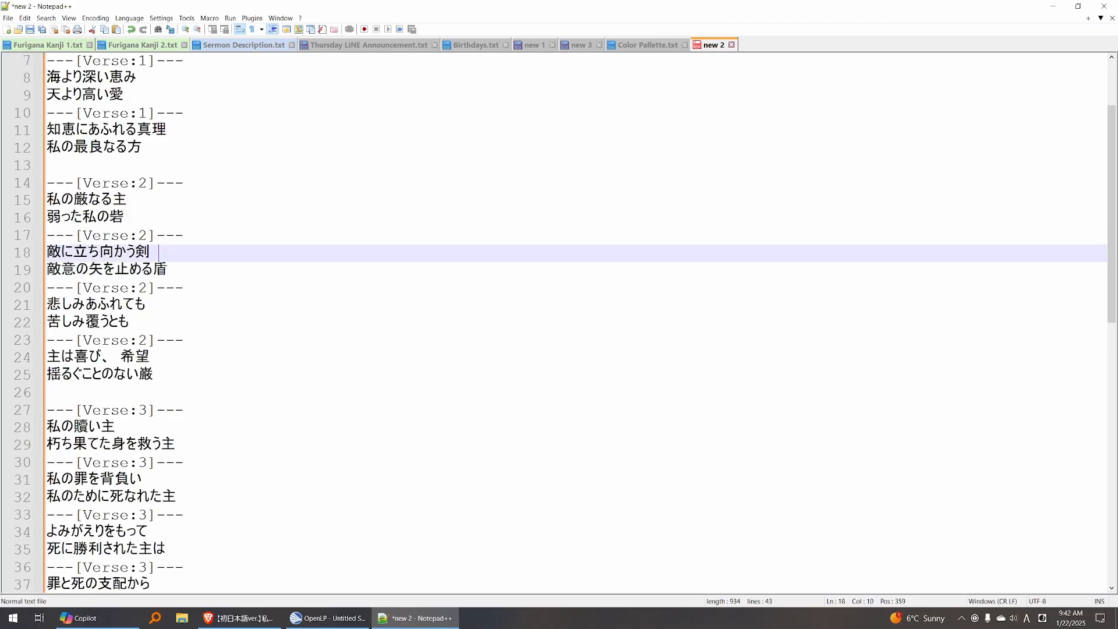
key(BackSpace)
drag(137, 202, 140, 217)
click(140, 217)
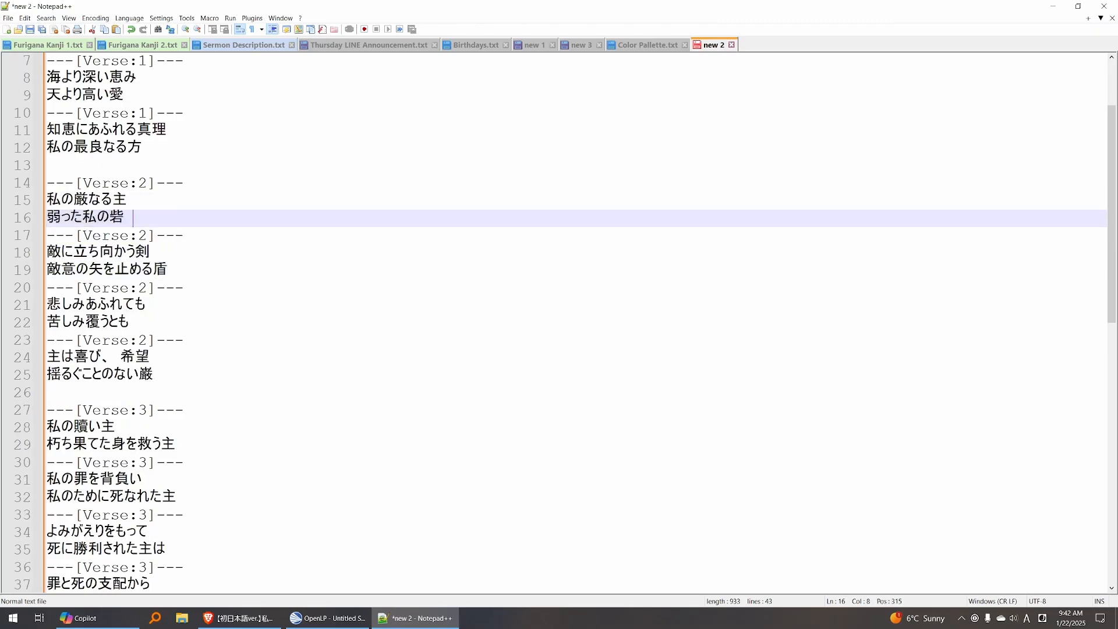
key(Up)
key(BackSpace)
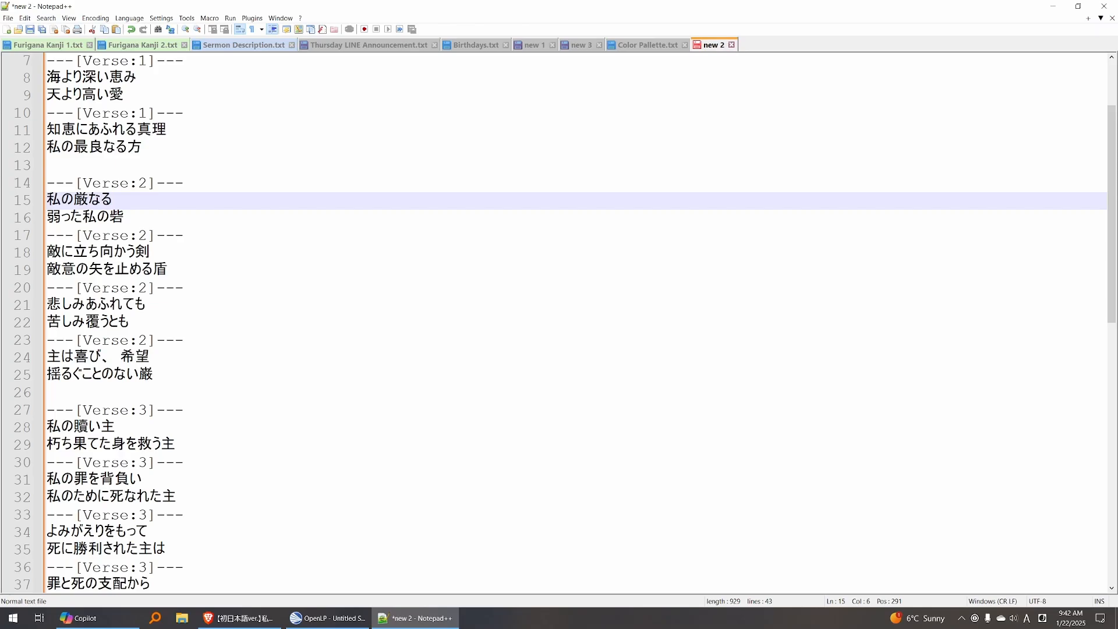
key(ctrl+z)
Insert three blank lines above the first ---[Verse:1]--- marker and return to the start of the document
scroll(141, 216, up, 1)
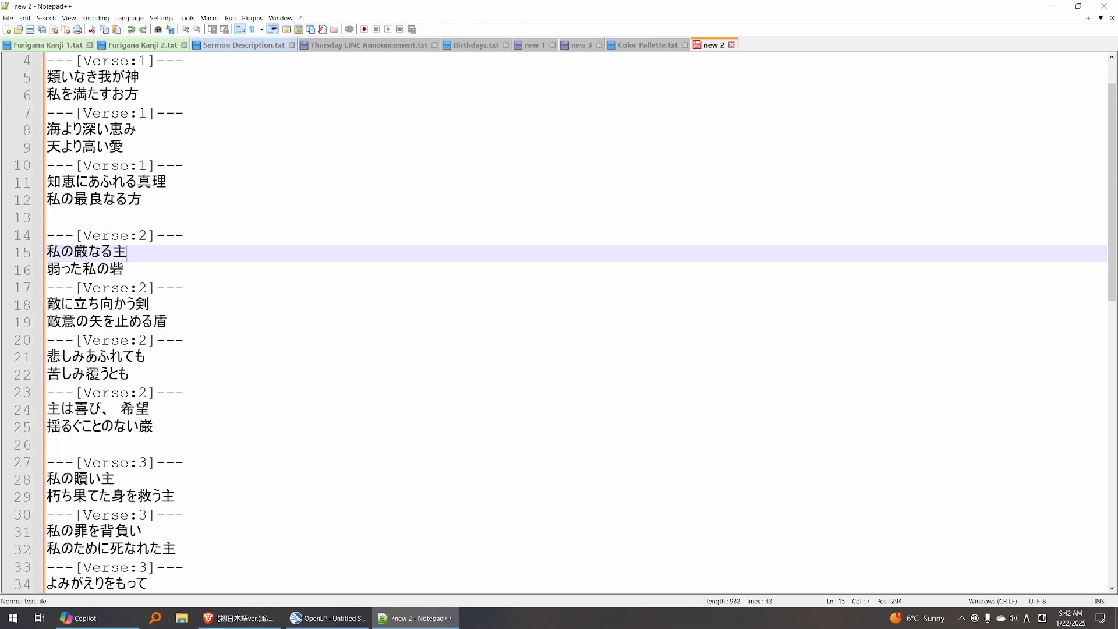
click(144, 201)
scroll(143, 201, down, 6)
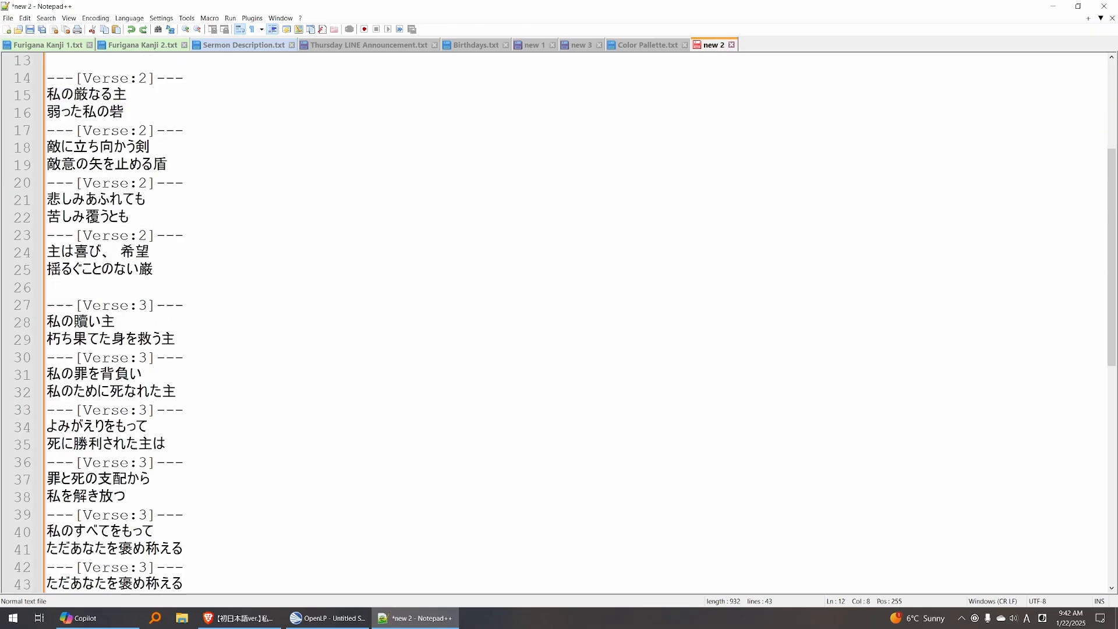
scroll(144, 201, up, 7)
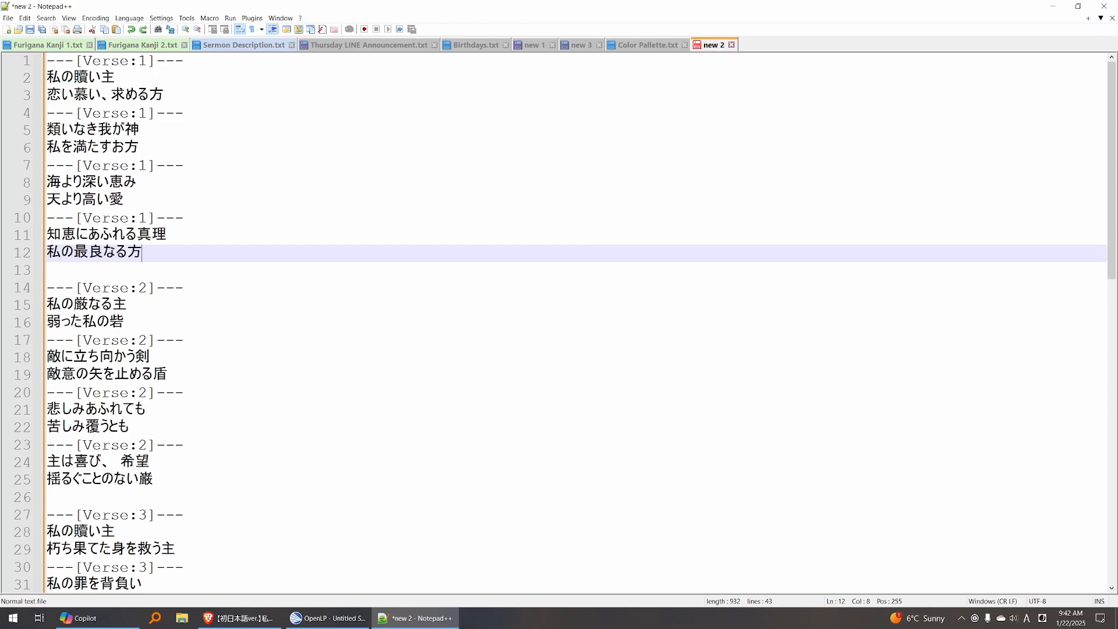
click(47, 62)
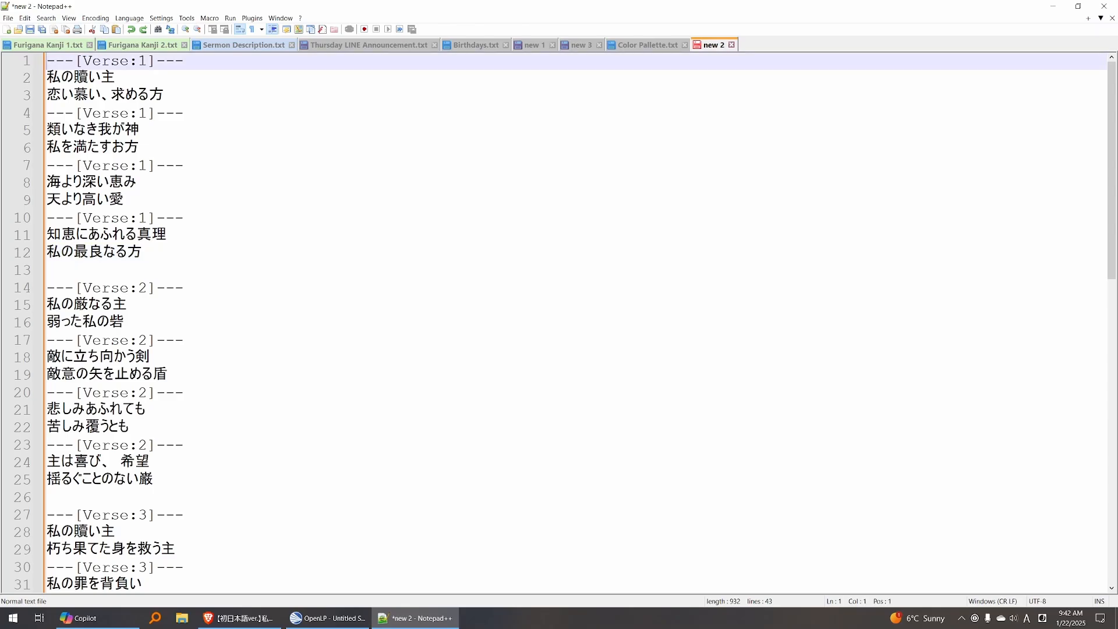
key(Return)
key(Return)
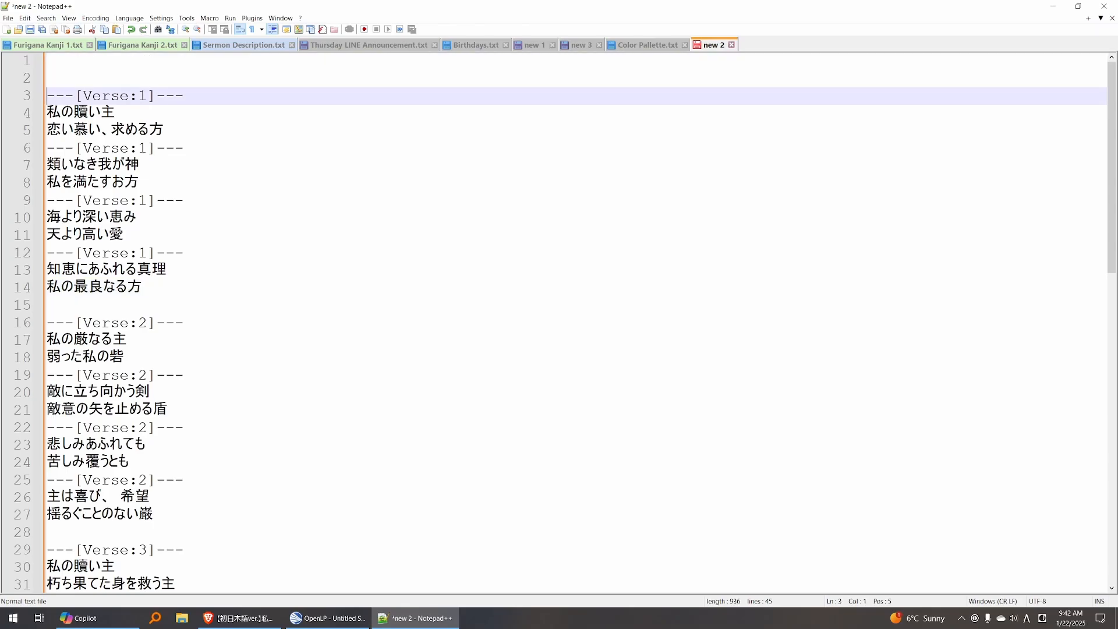
key(Return)
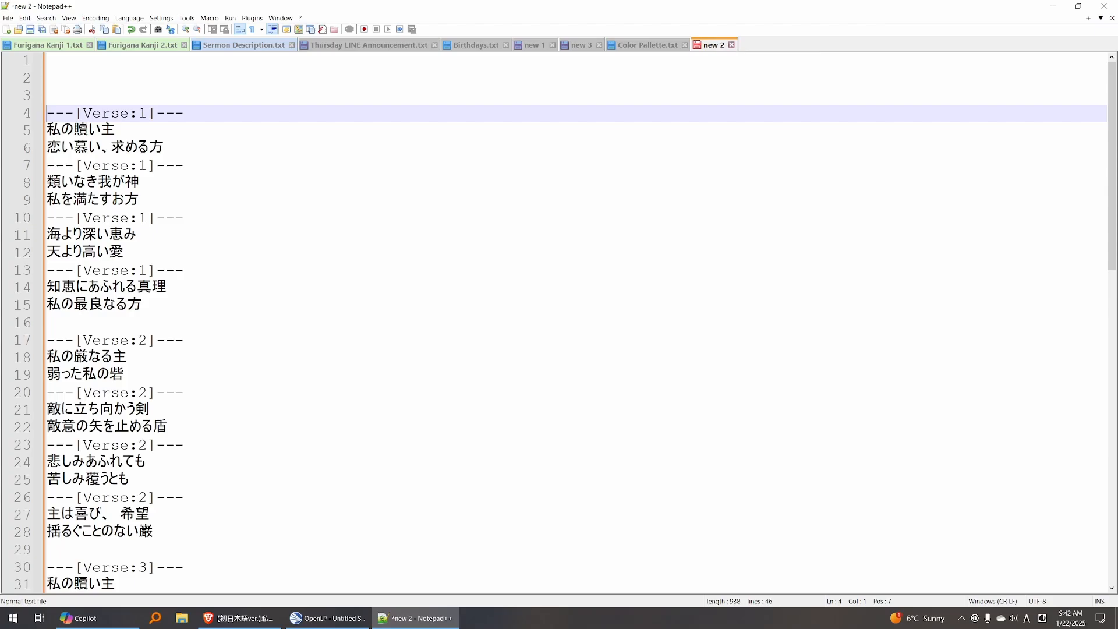
key(ctrl+Home)
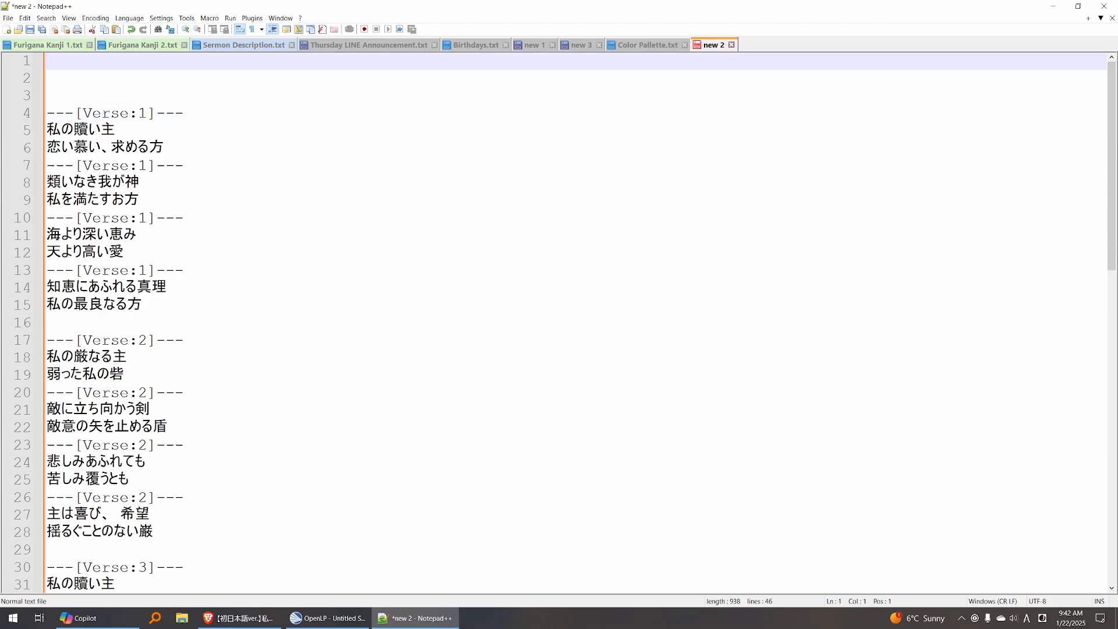
Switch to OpenLP and examine the intro slide of 聖い心 A Clean Heart in the preview
click(329, 617)
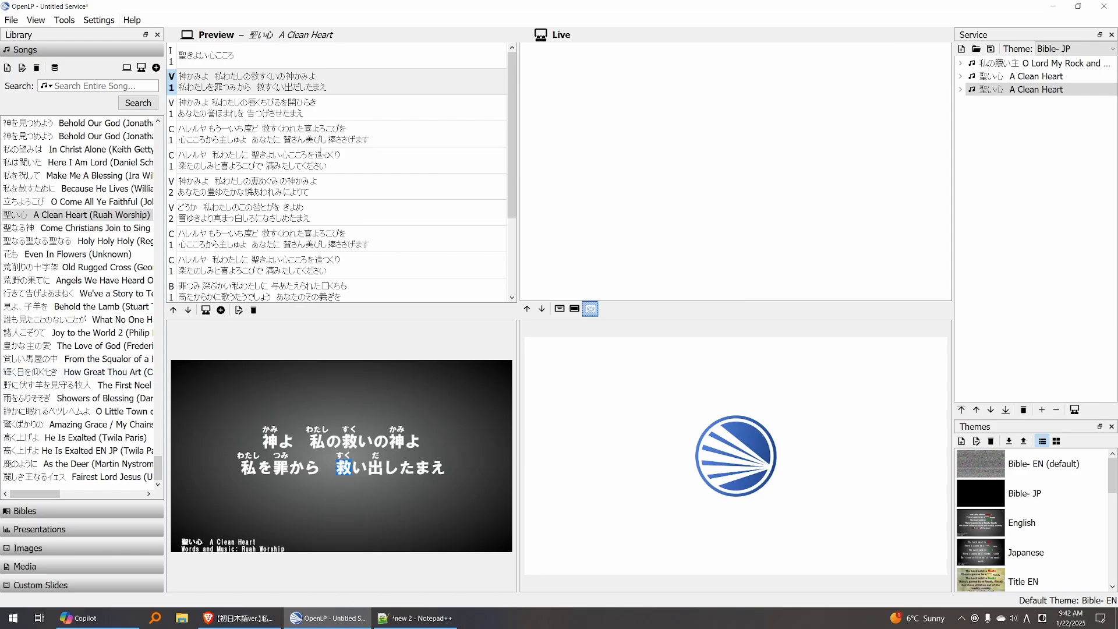
click(294, 62)
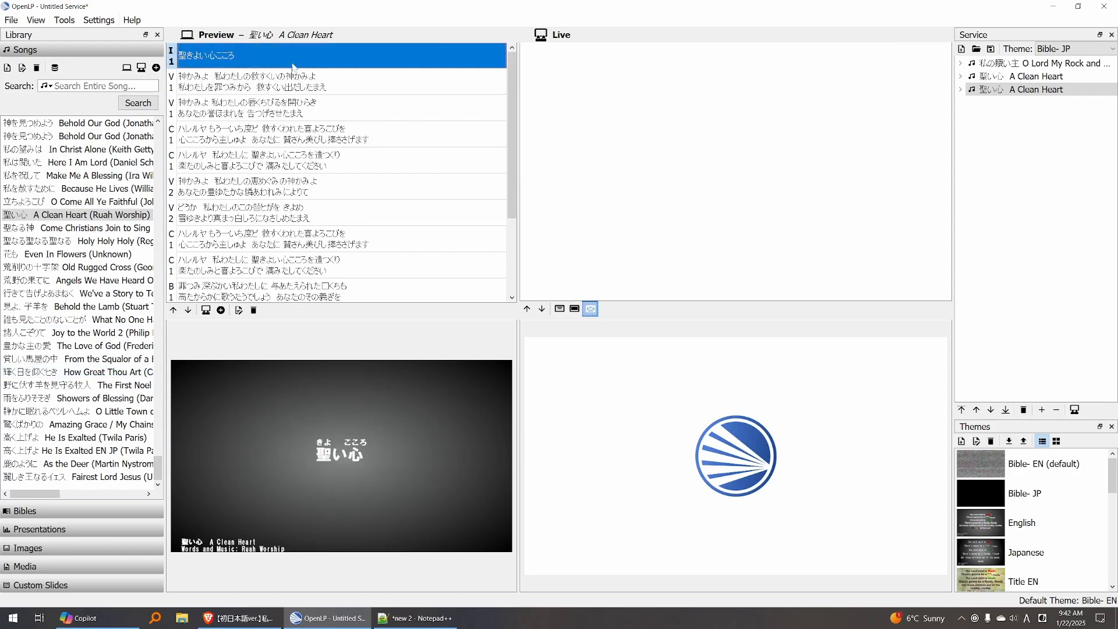
drag(316, 455, 370, 455)
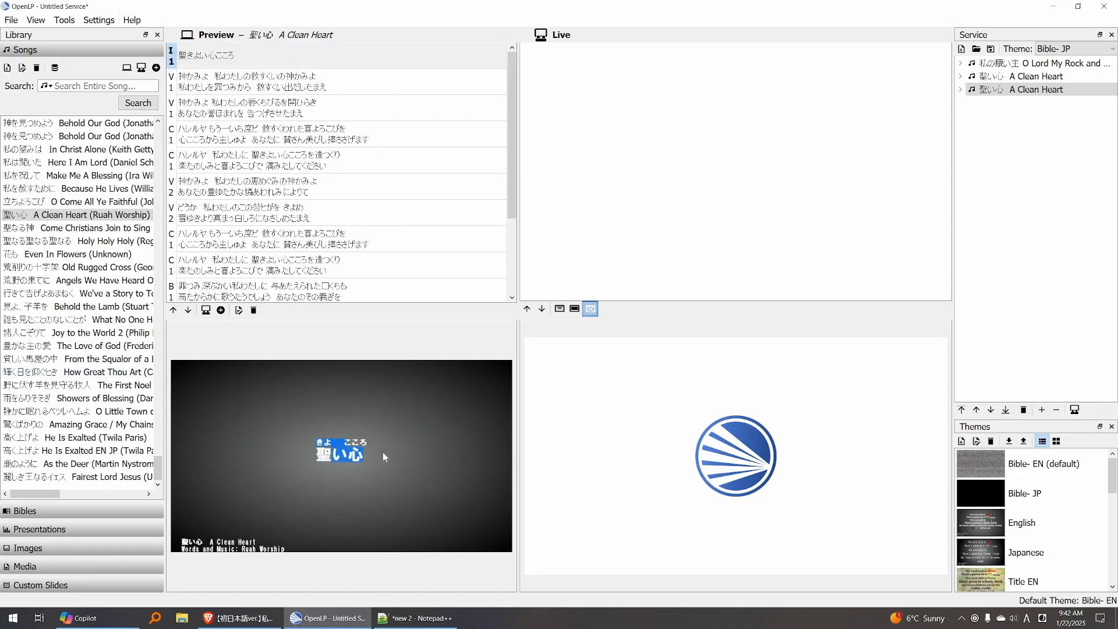
click(408, 469)
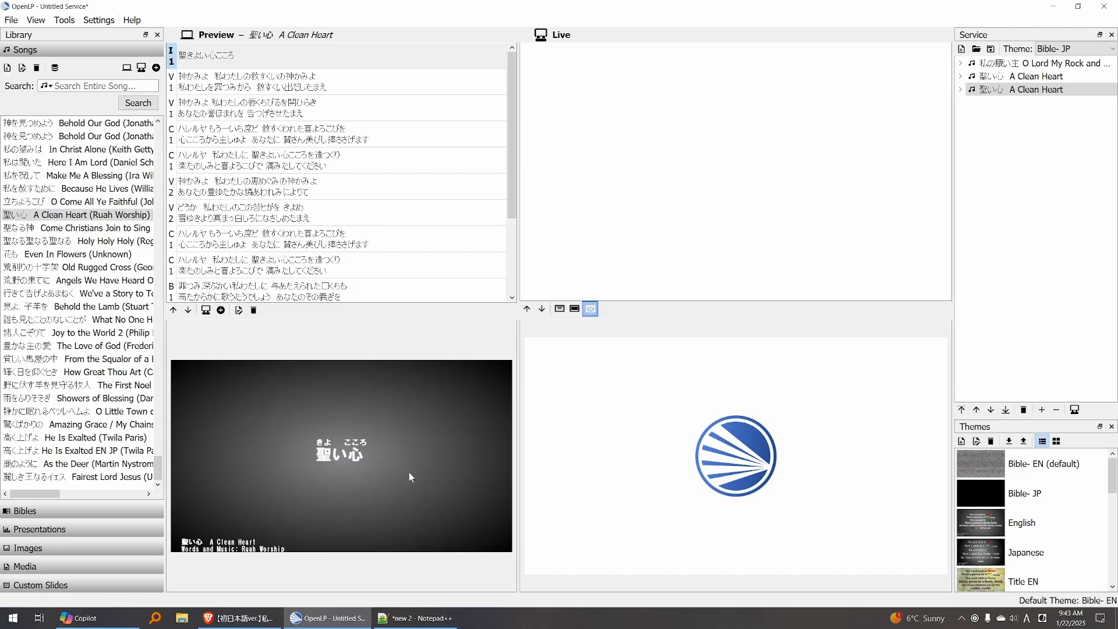
Copy the ---[Intro:1]--- marker from the full lyrics of 聖い心 A Clean Heart and close the song editor
click(239, 310)
click(772, 248)
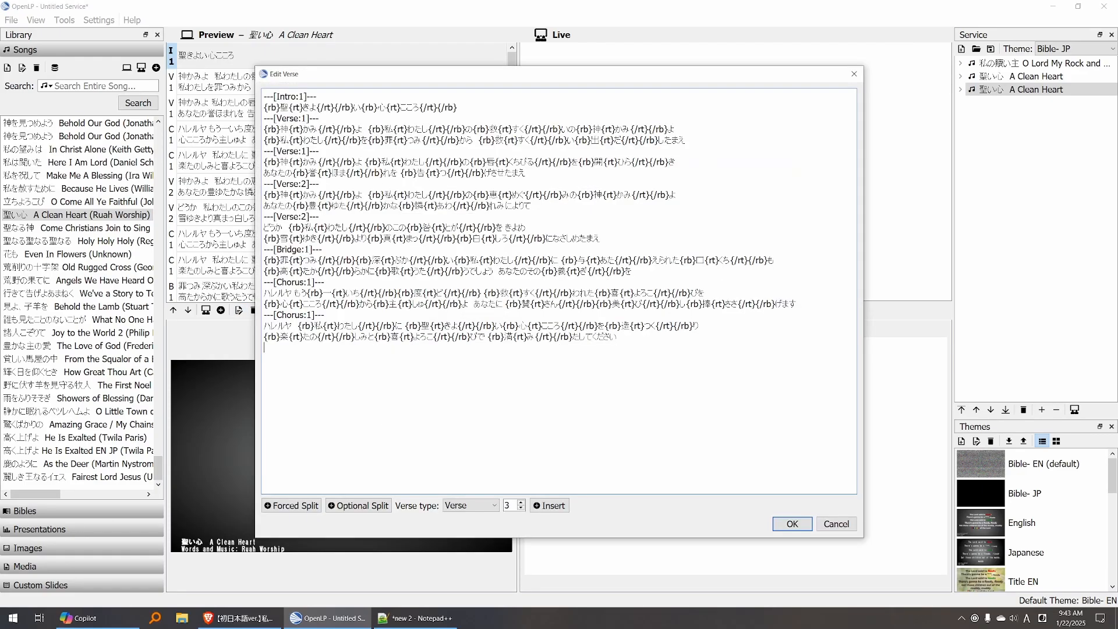
drag(316, 96, 264, 96)
key(ctrl+c)
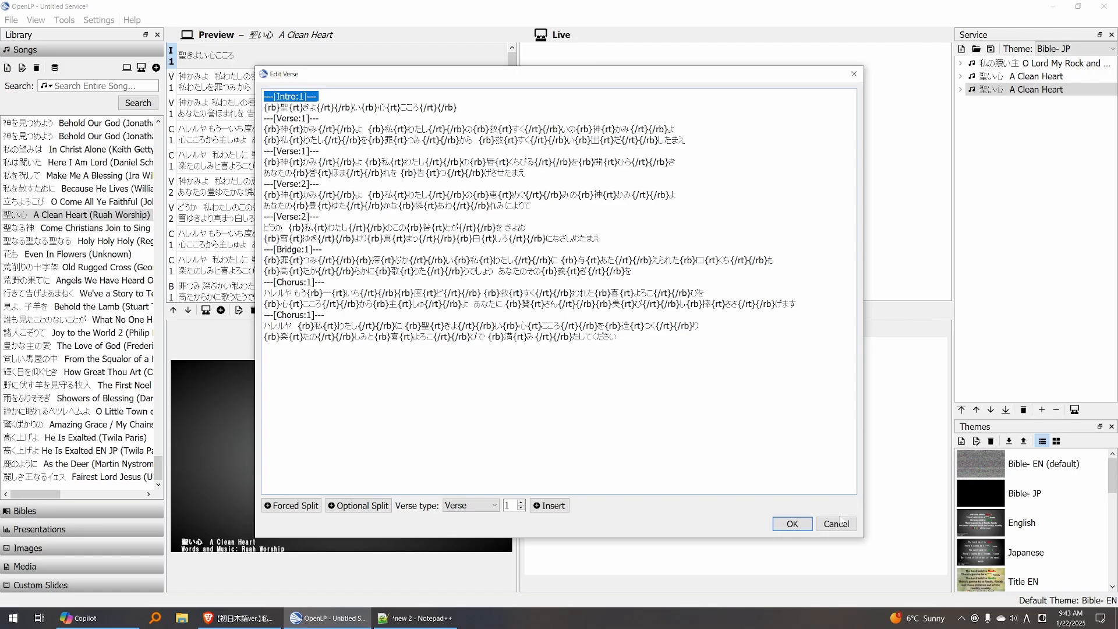
click(791, 523)
click(698, 460)
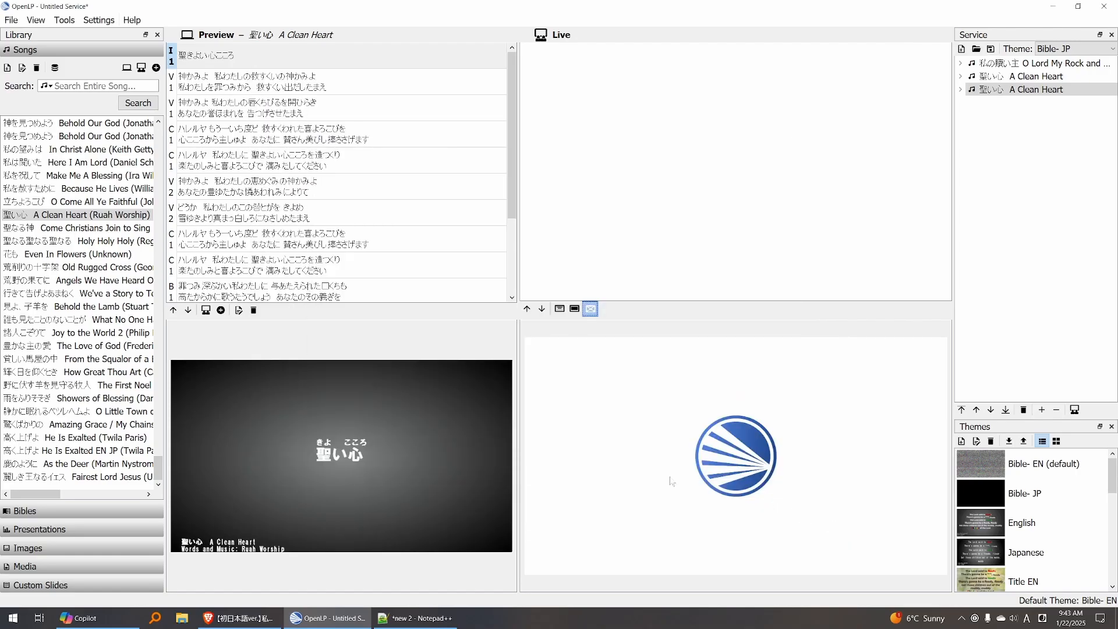
Switch to Notepad++, paste the ---[Intro:1]--- marker on the first line and remove one blank line below it
click(415, 618)
key(ctrl+v)
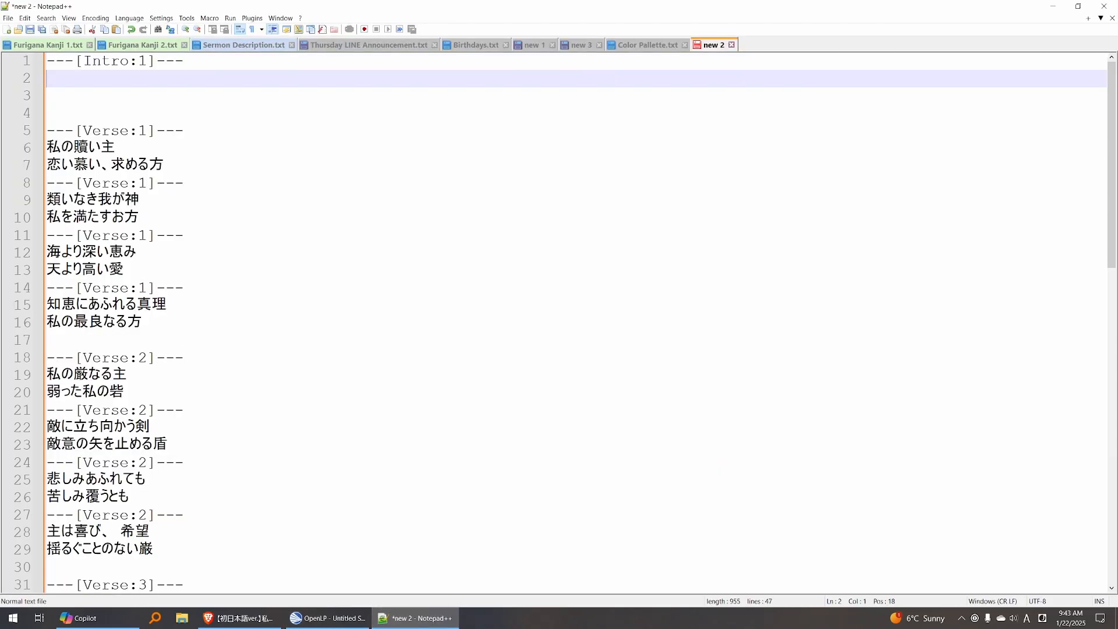
key(Delete)
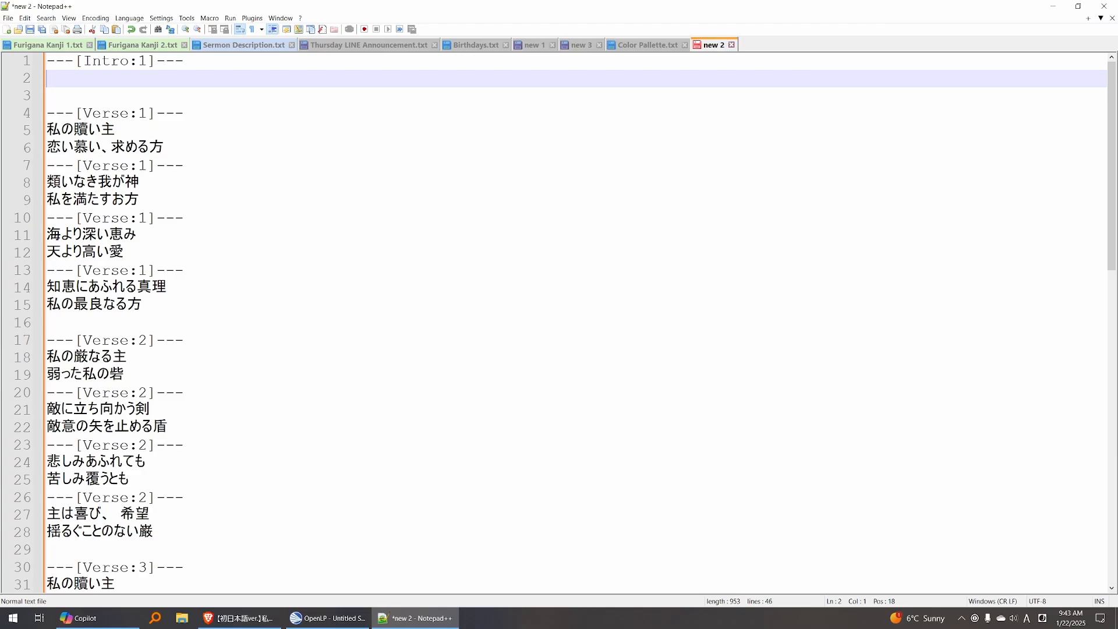
Copy 私の贖い主 from the first line of verse 1 and paste it under the ---[Intro:1]--- marker
click(111, 112)
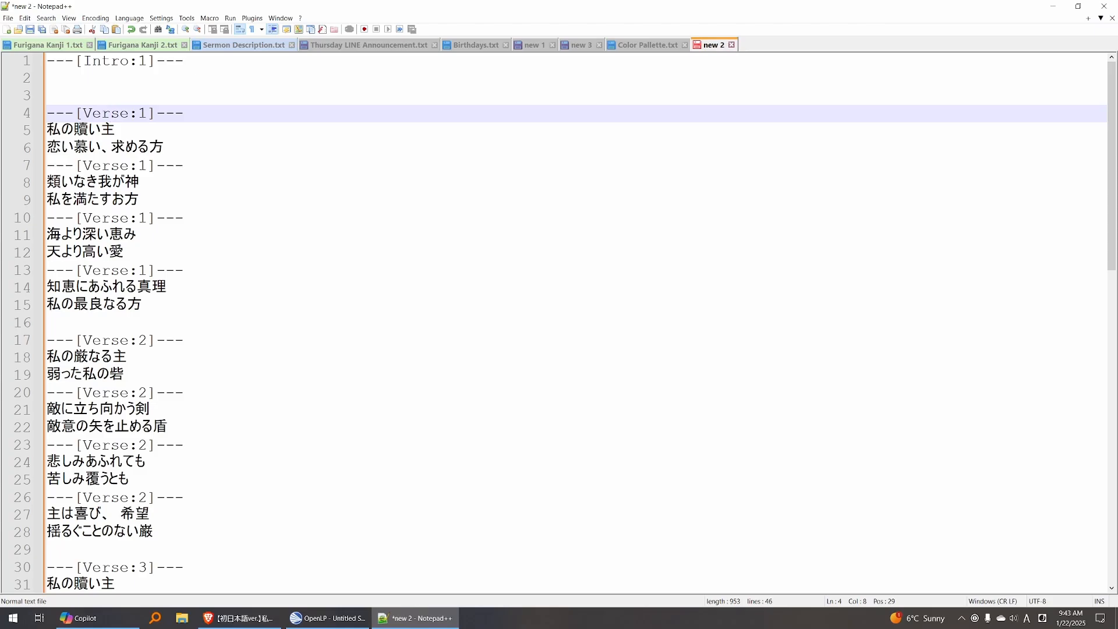
click(48, 79)
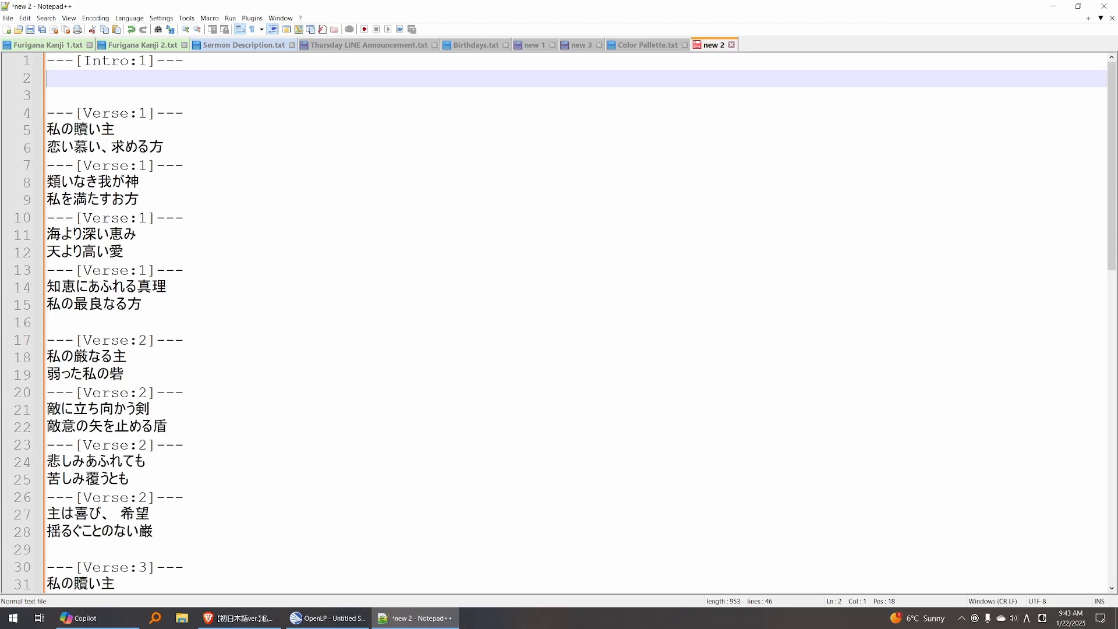
drag(116, 129, 36, 133)
key(ctrl+c)
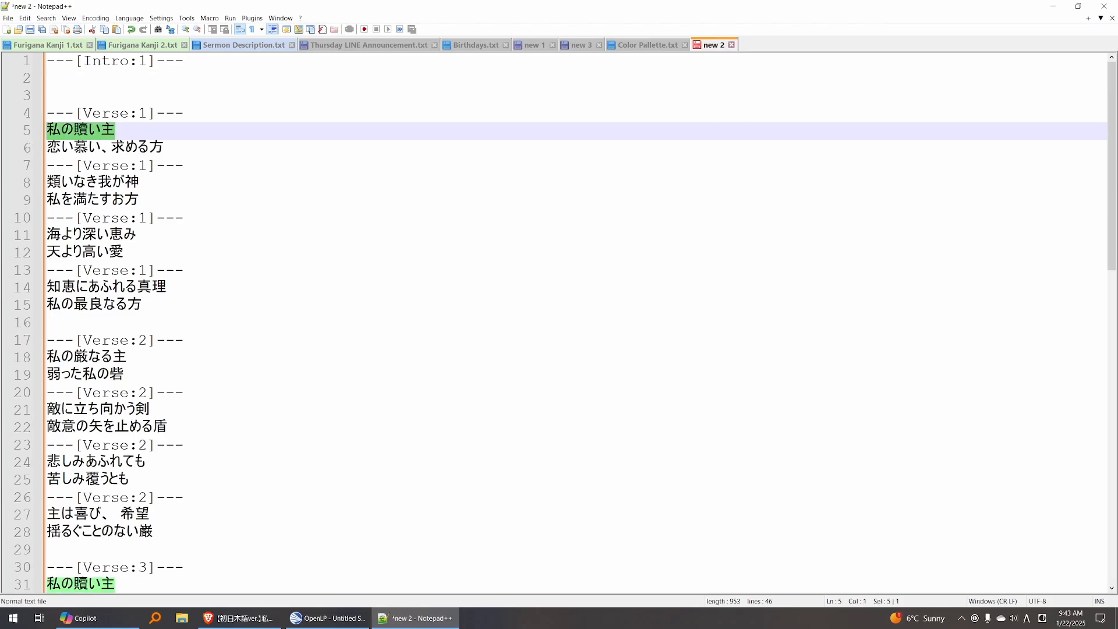
click(48, 79)
key(ctrl+v)
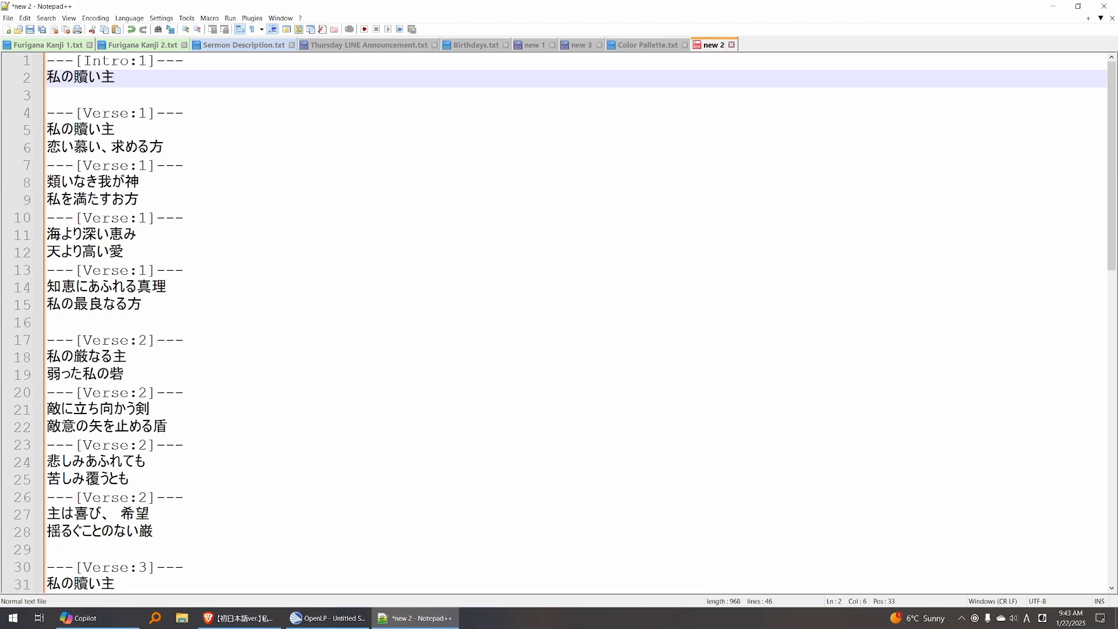
Check the English song title on the YouTube page and add "O Lord, My Rock and My Redeemer" plus a blank line below the intro's Japanese title
key(Down)
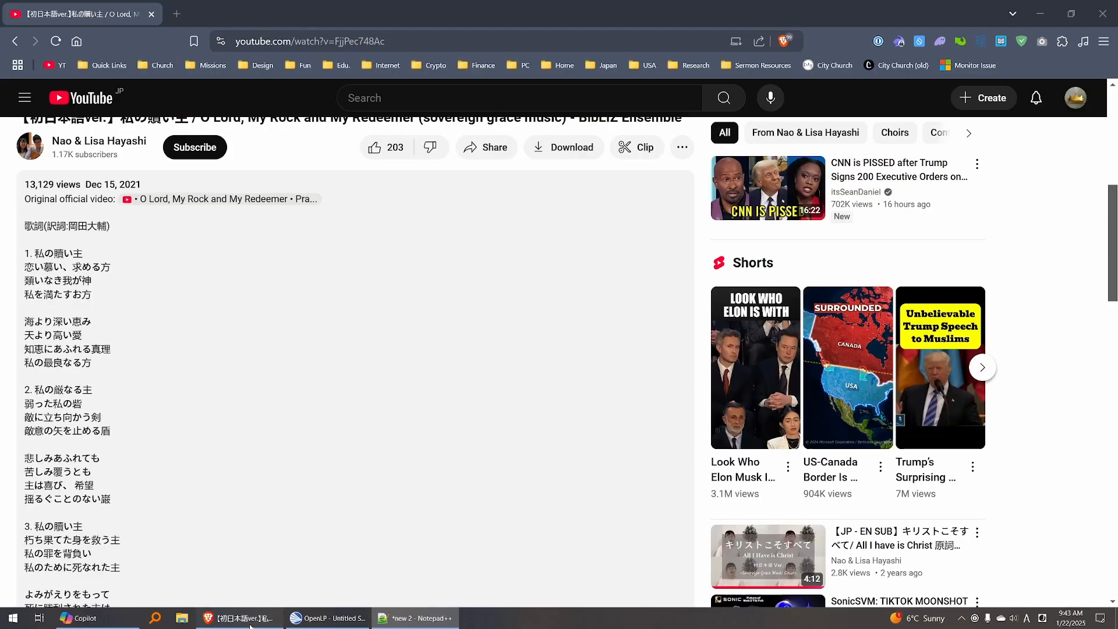
click(239, 618)
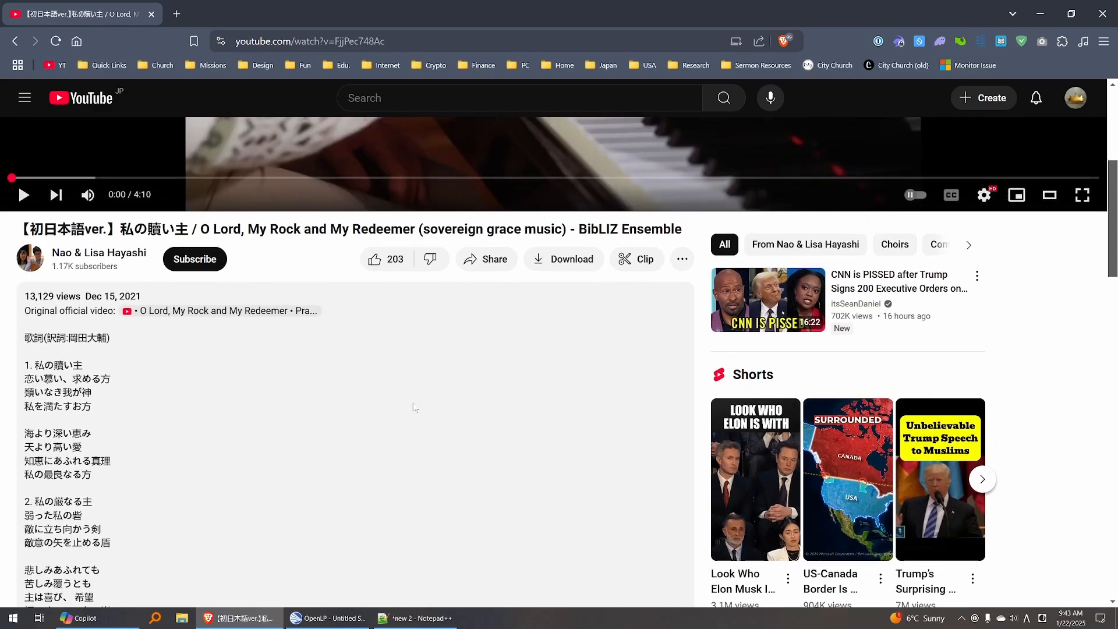
scroll(414, 406, up, 1)
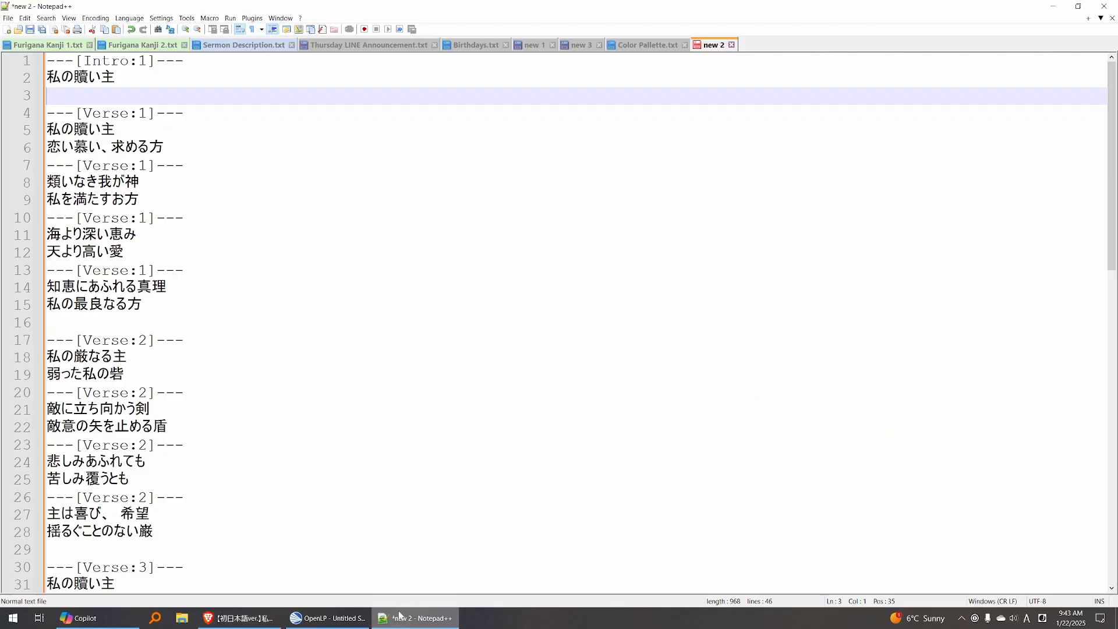
click(416, 617)
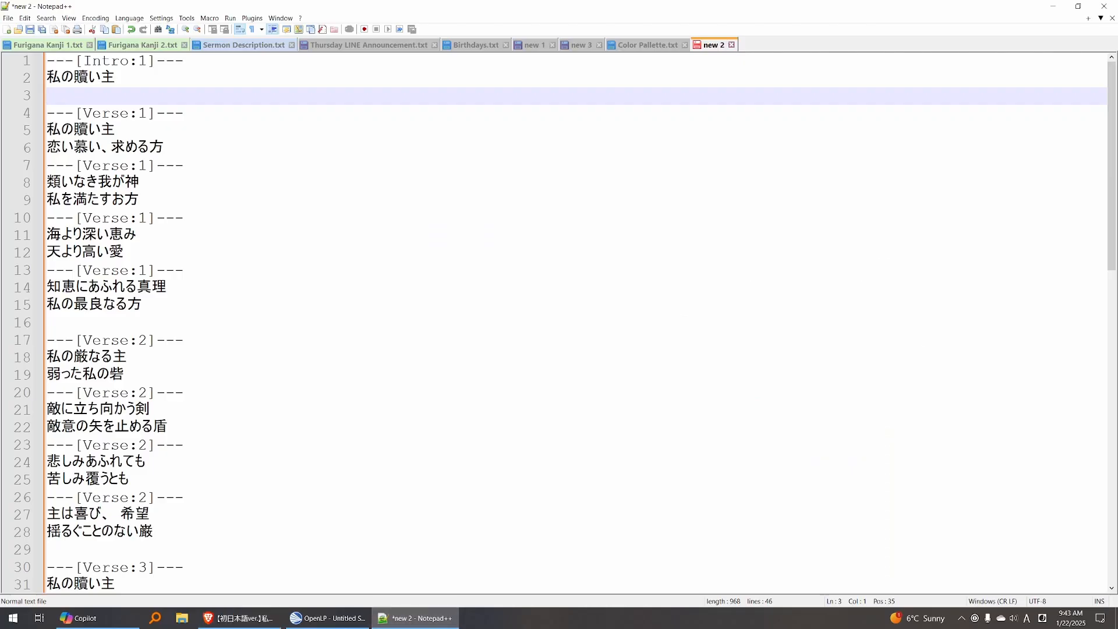
text(O Lord, My Rock and mY)
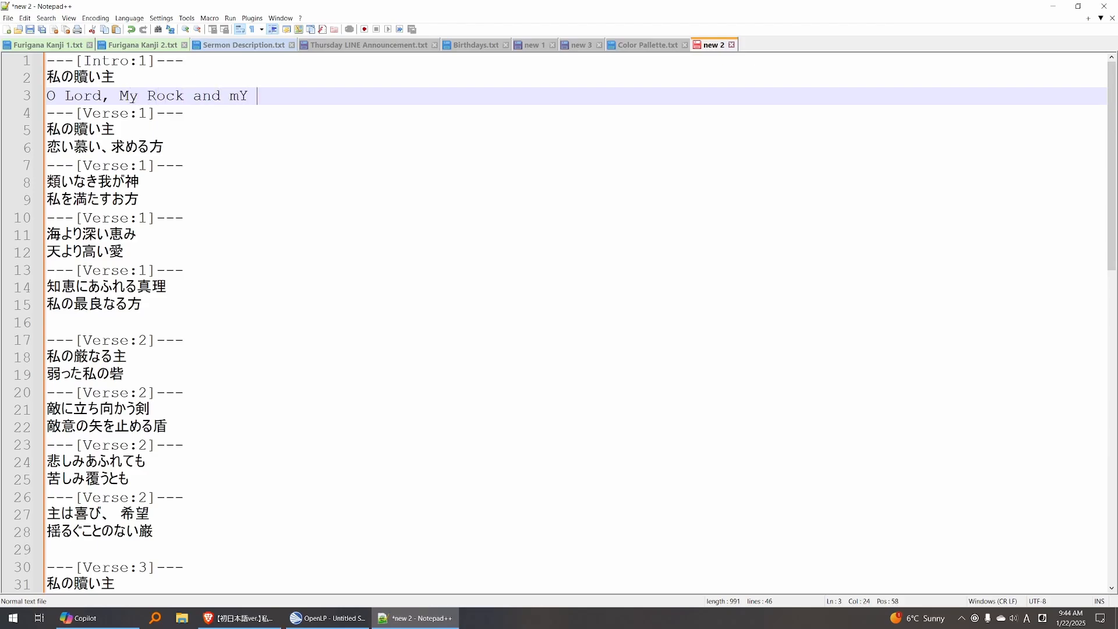
key(BackSpace)
key(BackSpace)
key(BackSpace)
text(My Redeemer)
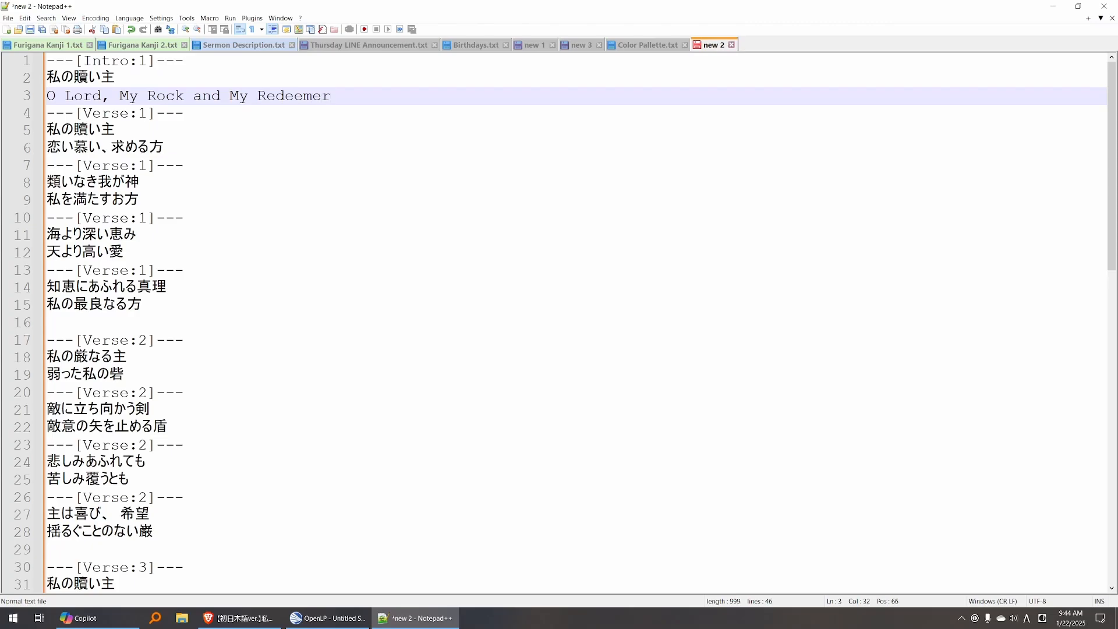
key(Return)
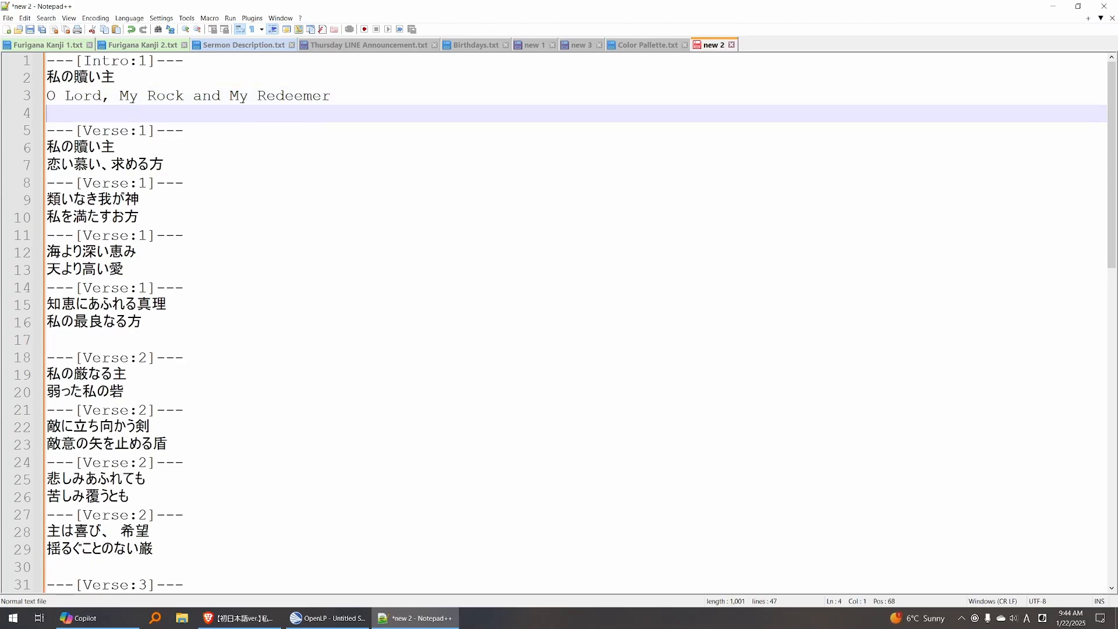
Review the marked-up lyrics, copy the whole text and open a new empty document
scroll(576, 323, down, 8)
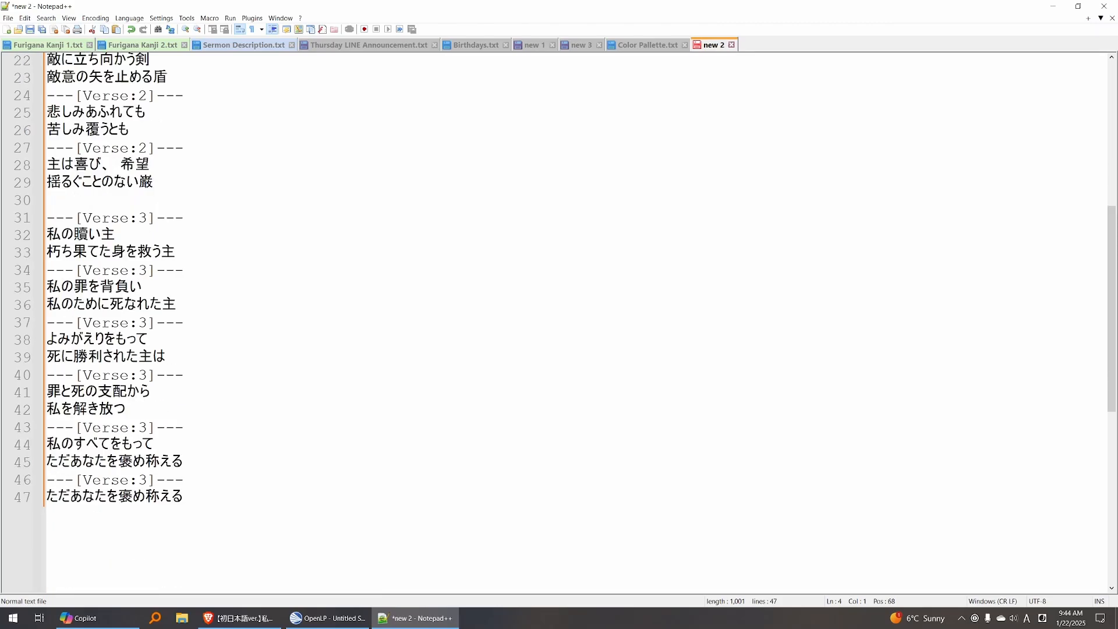
scroll(577, 323, up, 8)
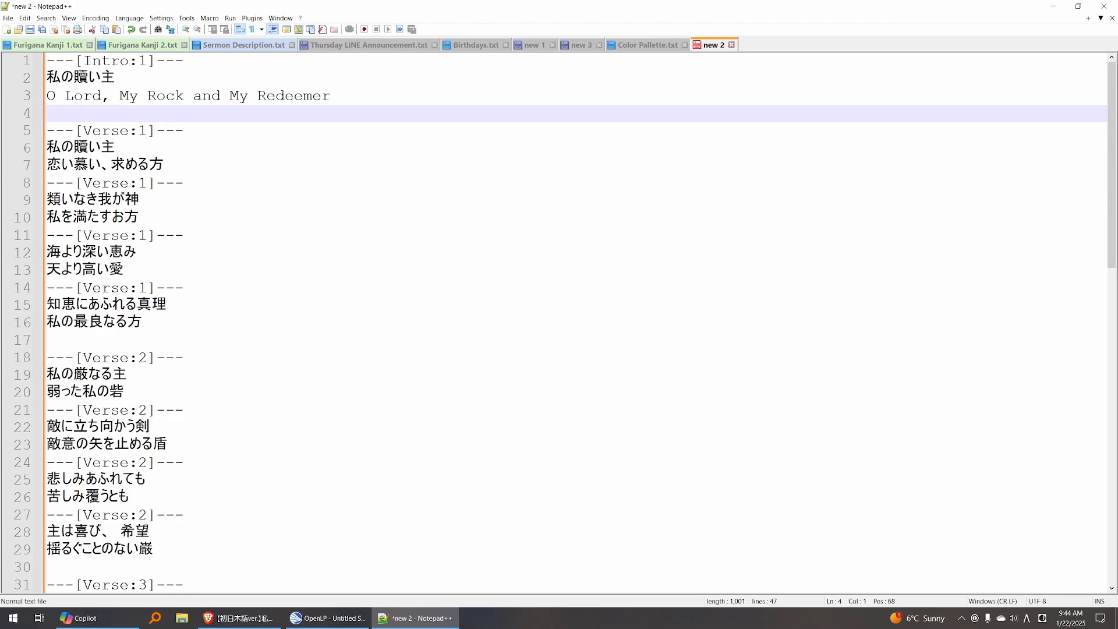
click(184, 410)
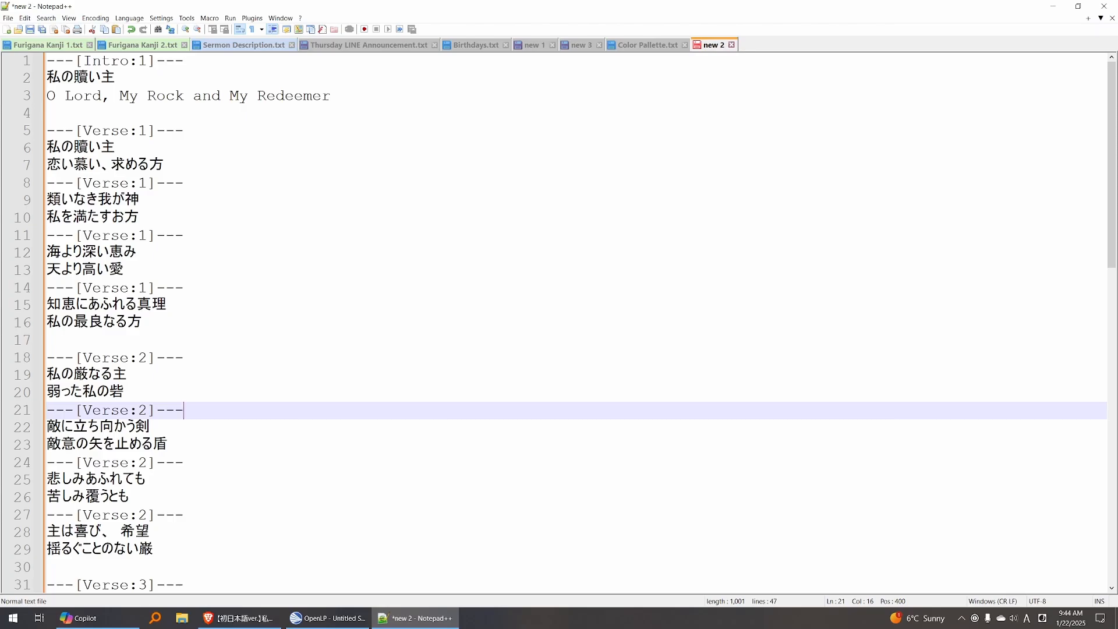
key(ctrl+a)
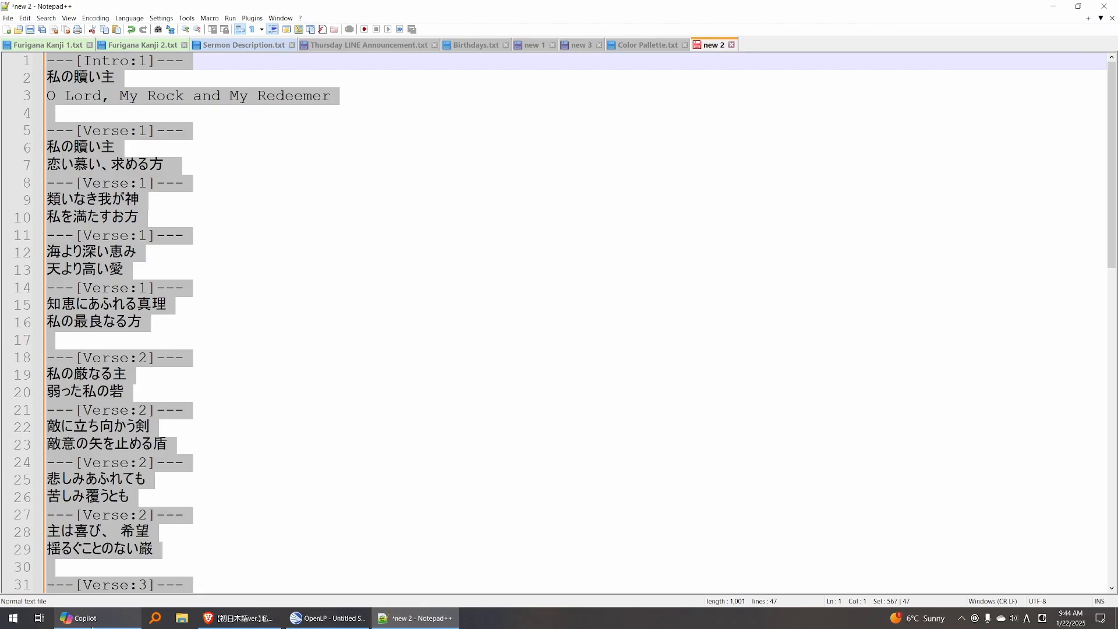
click(641, 304)
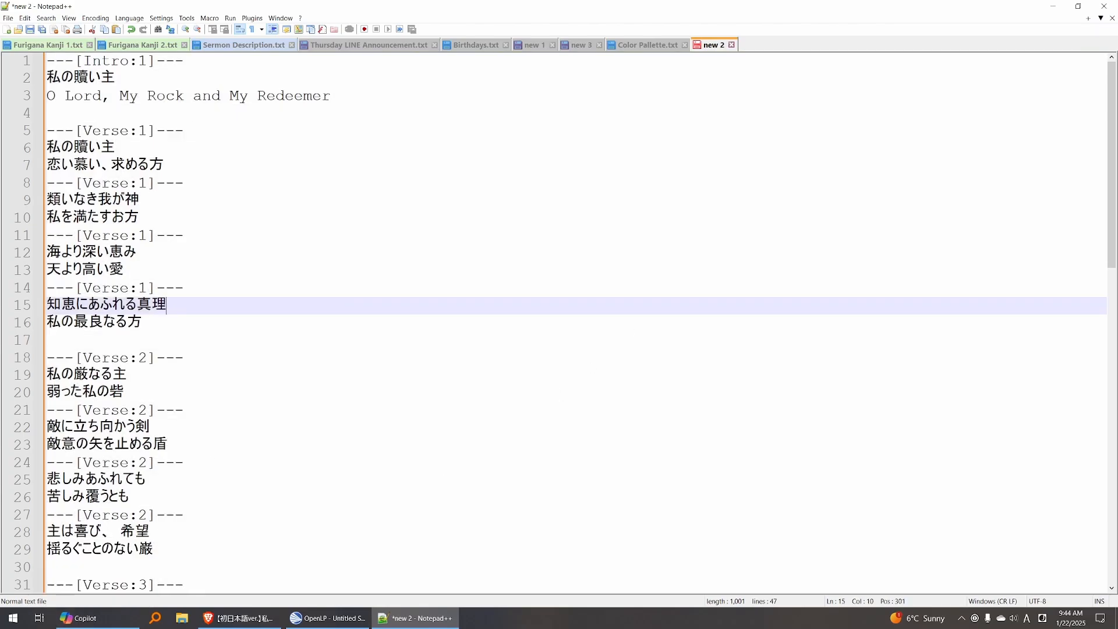
double_click(799, 42)
Switch to Copilot and send "Can you add ruby formatting tags to this?" with the copied lyrics pasted two lines below
click(115, 616)
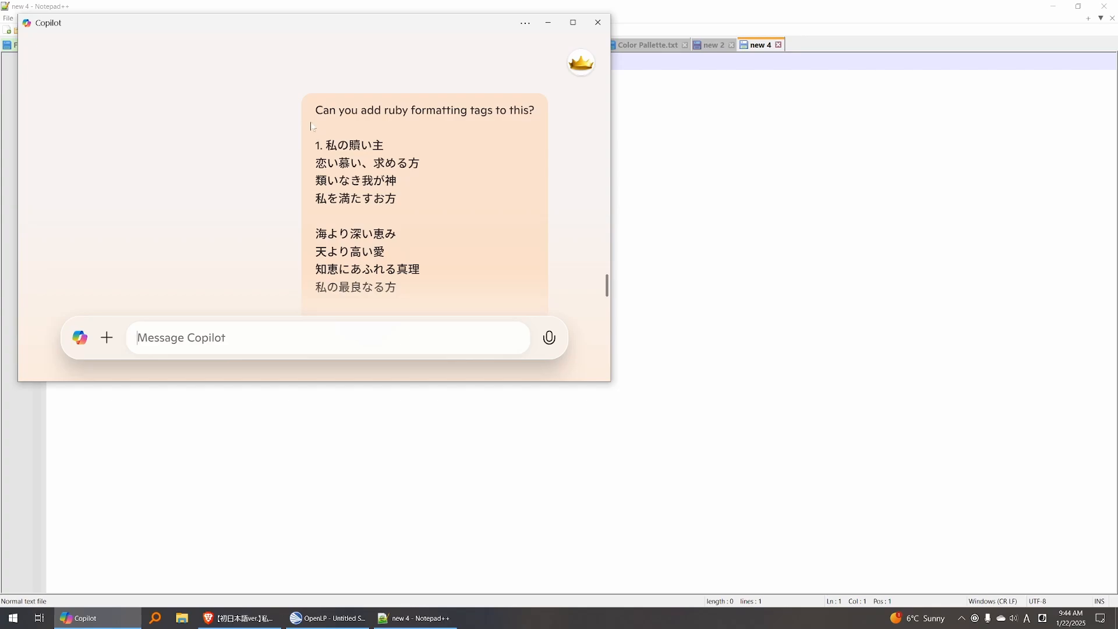
drag(315, 110, 534, 110)
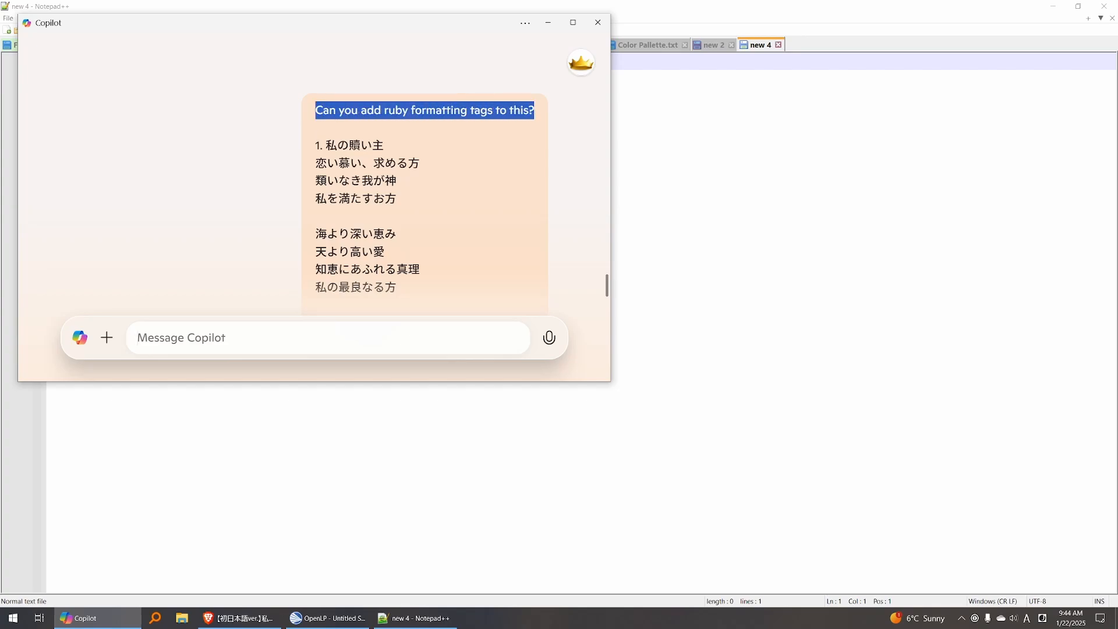
click(247, 351)
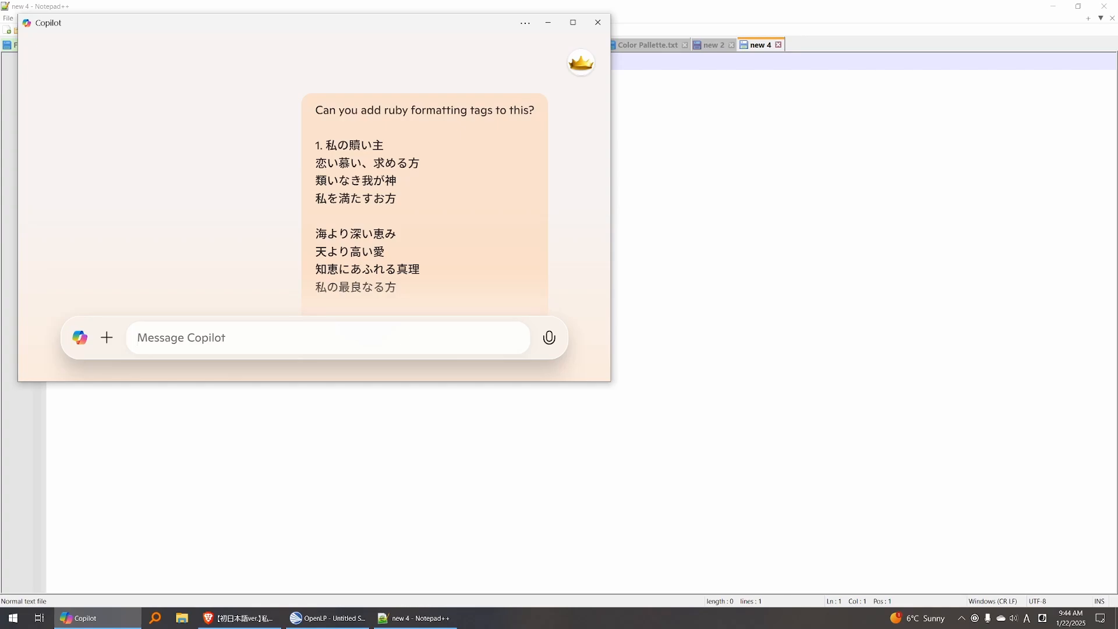
text(Can )
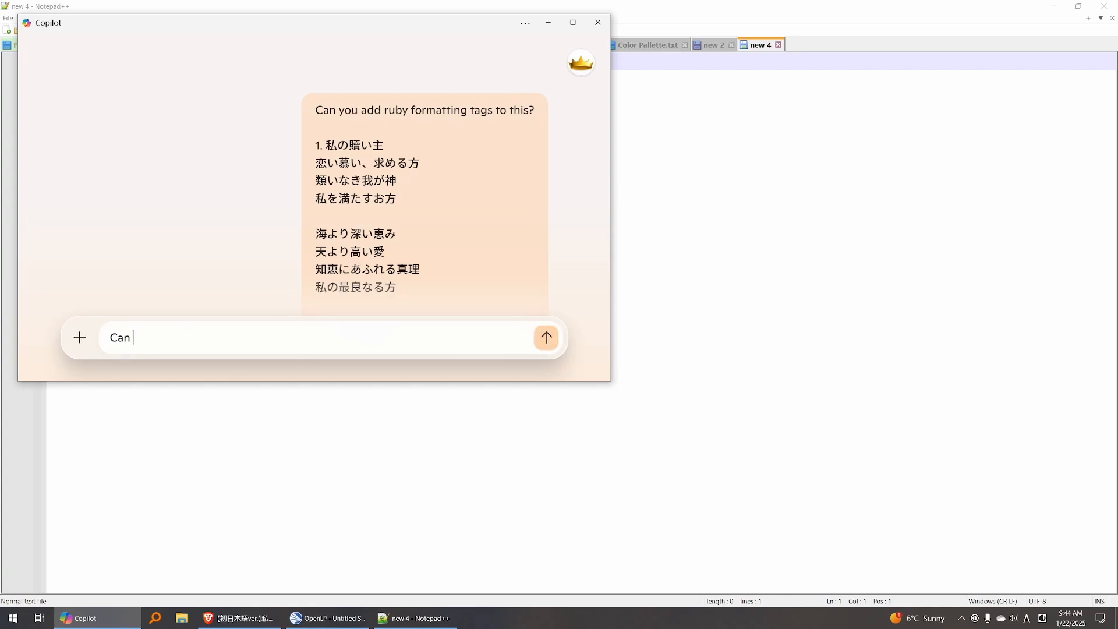
text(you add ruby )
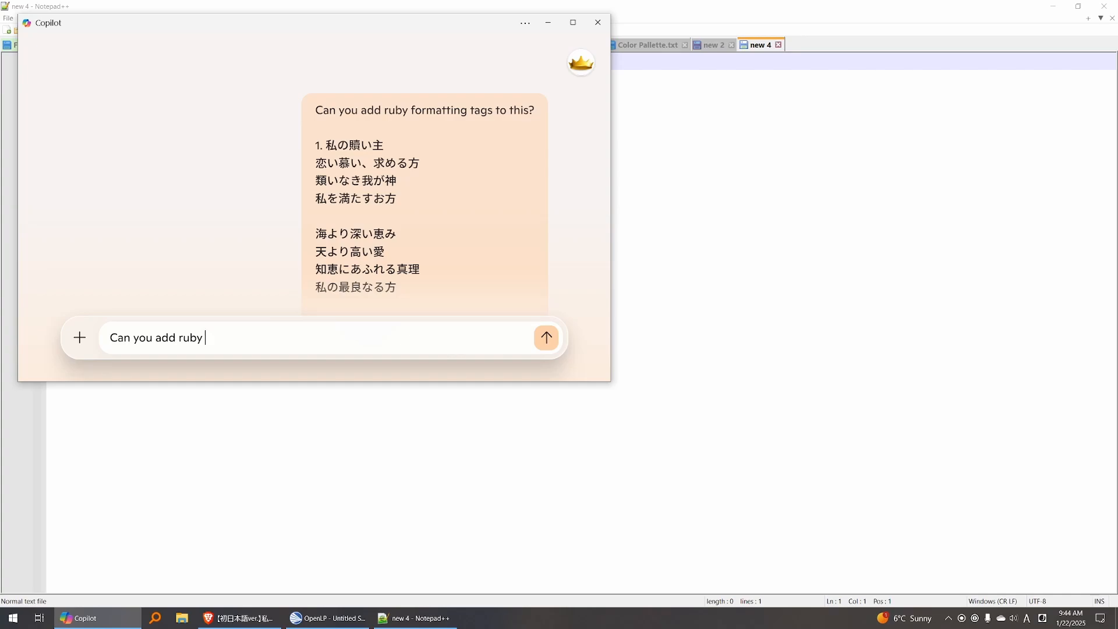
text(formatting tags to the)
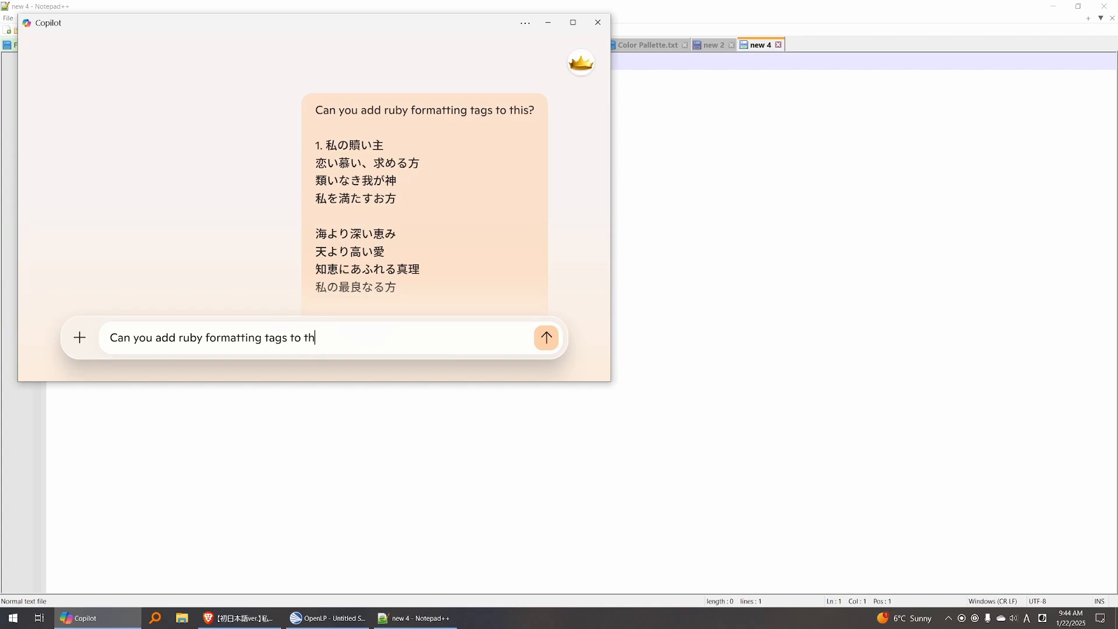
key(BackSpace)
text(is?)
key(shift+Return)
key(shift+Return)
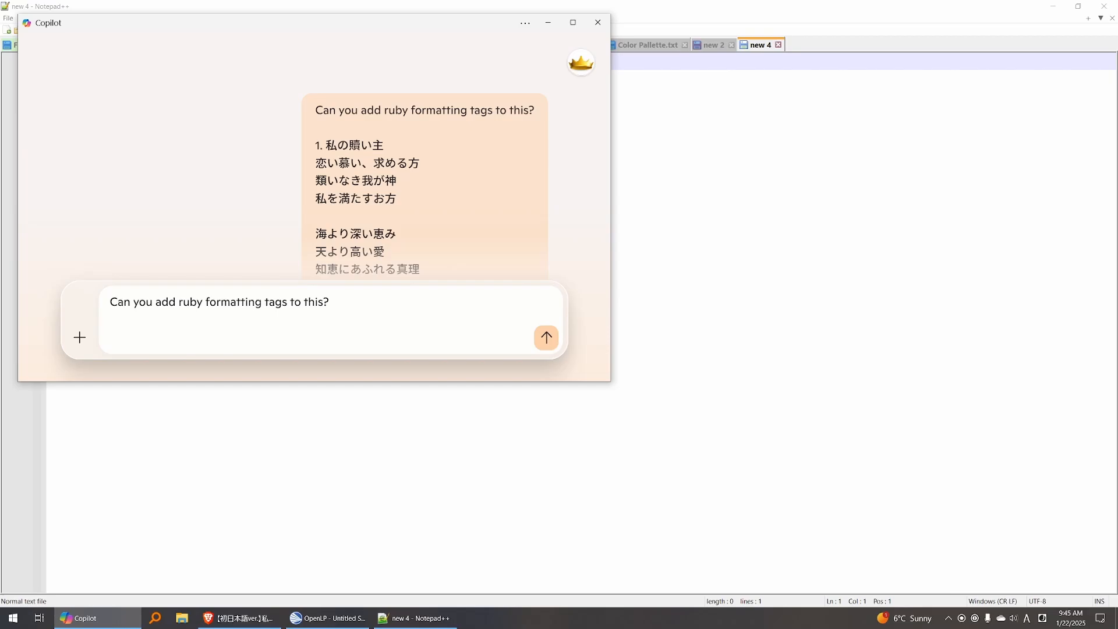
key(ctrl+v)
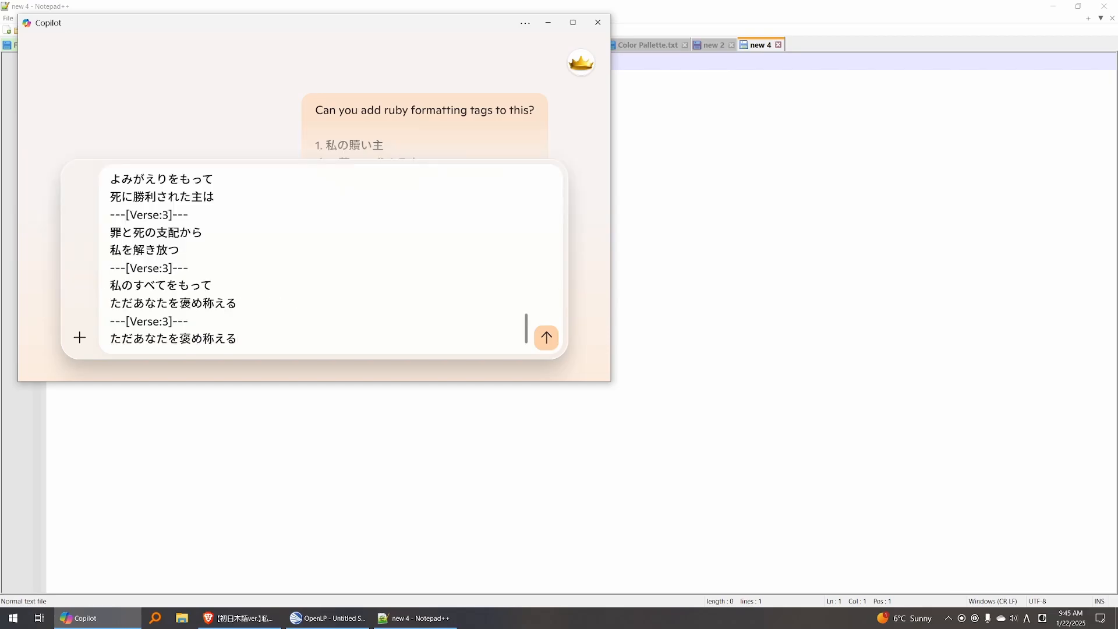
key(Return)
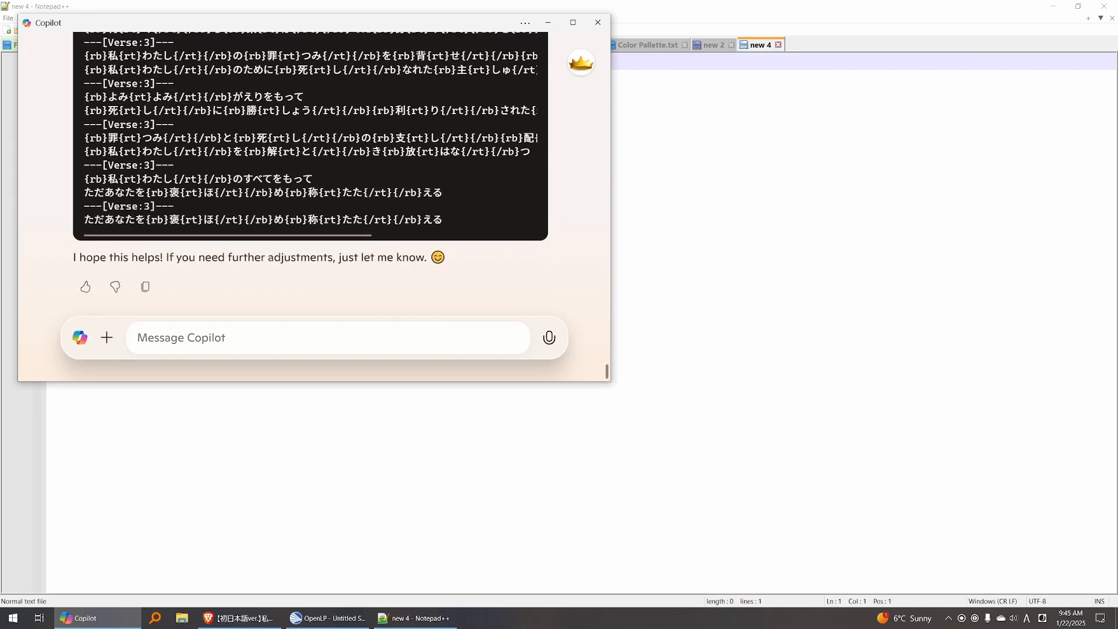
Copy the ruby-tagged lyrics from Copilot's reply and paste them into the empty Notepad++ document
click(516, 103)
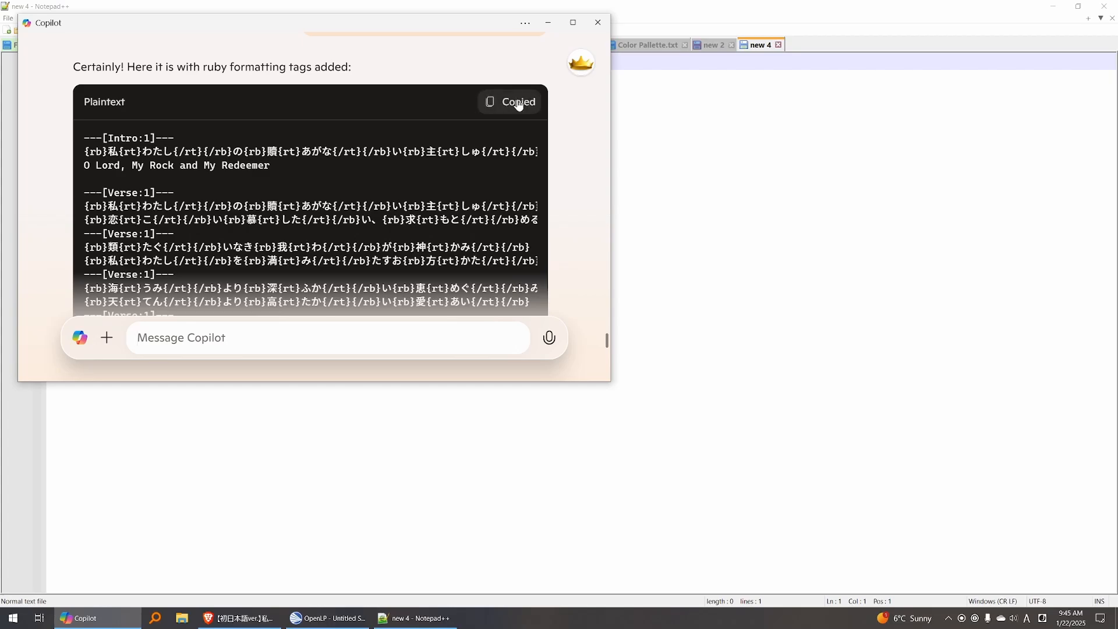
key(alt+Tab)
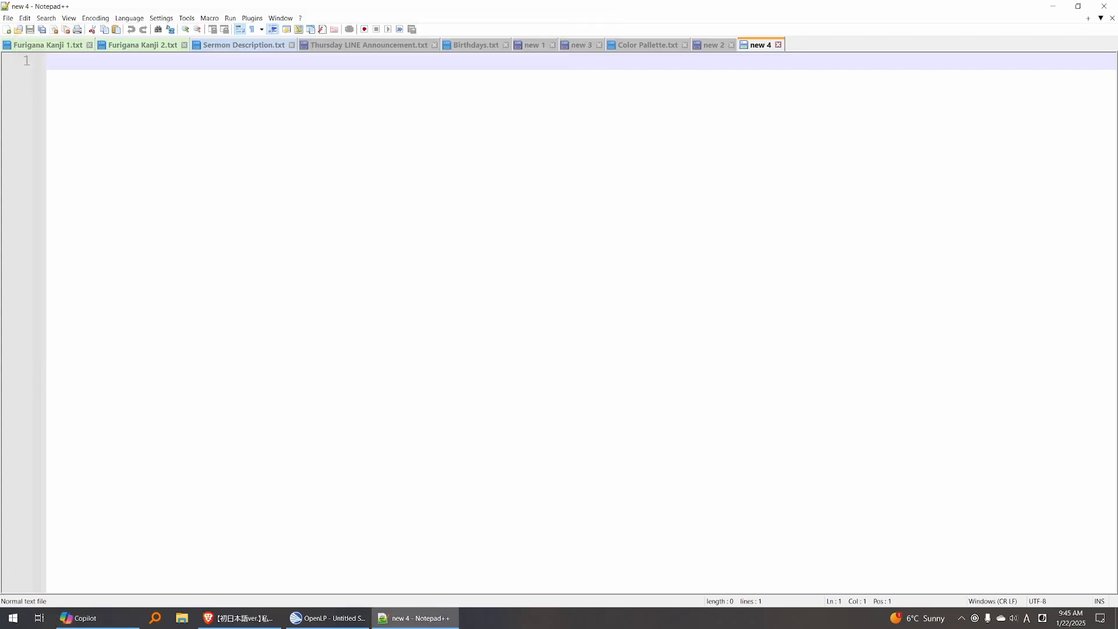
key(ctrl+v)
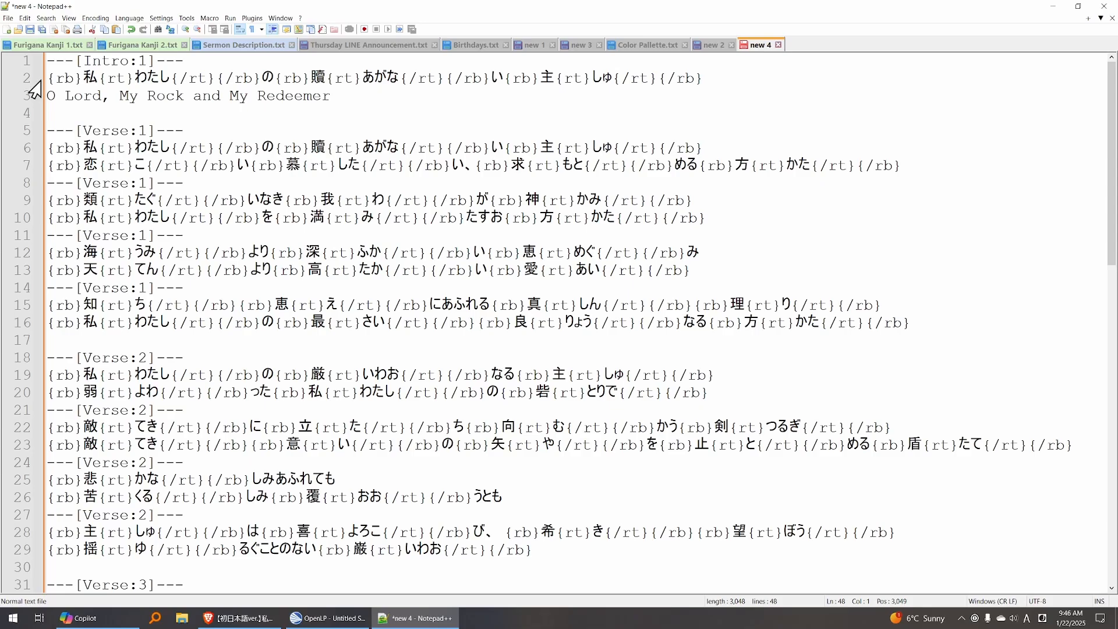
Check the ruby tags in the intro's Japanese title line and set the furigana of 主 there to ぬし
drag(48, 79, 703, 79)
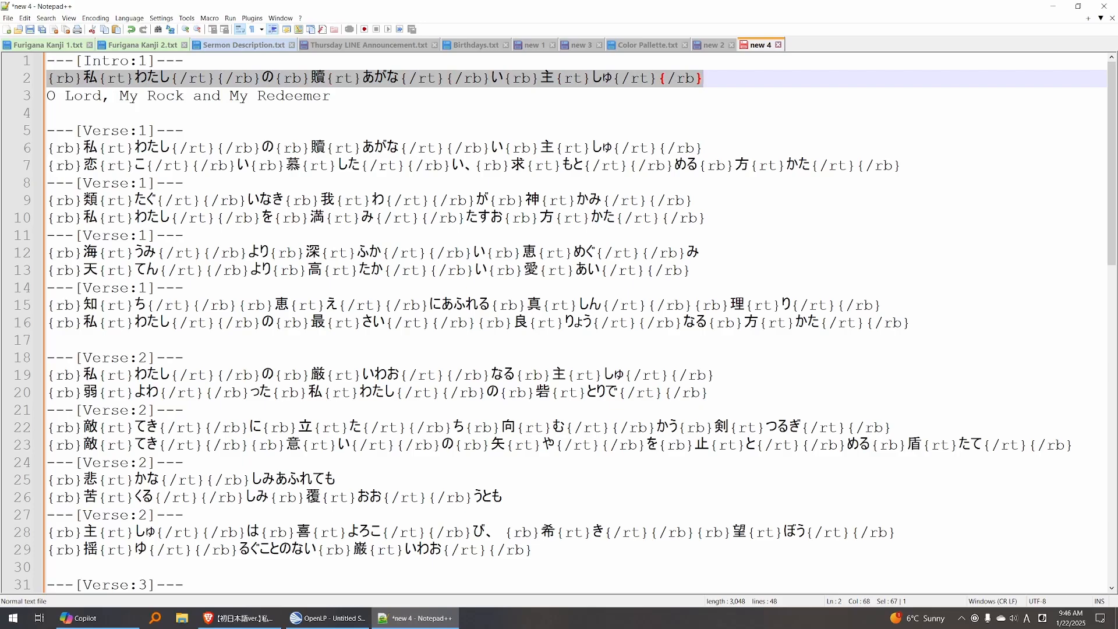
click(184, 130)
double_click(548, 78)
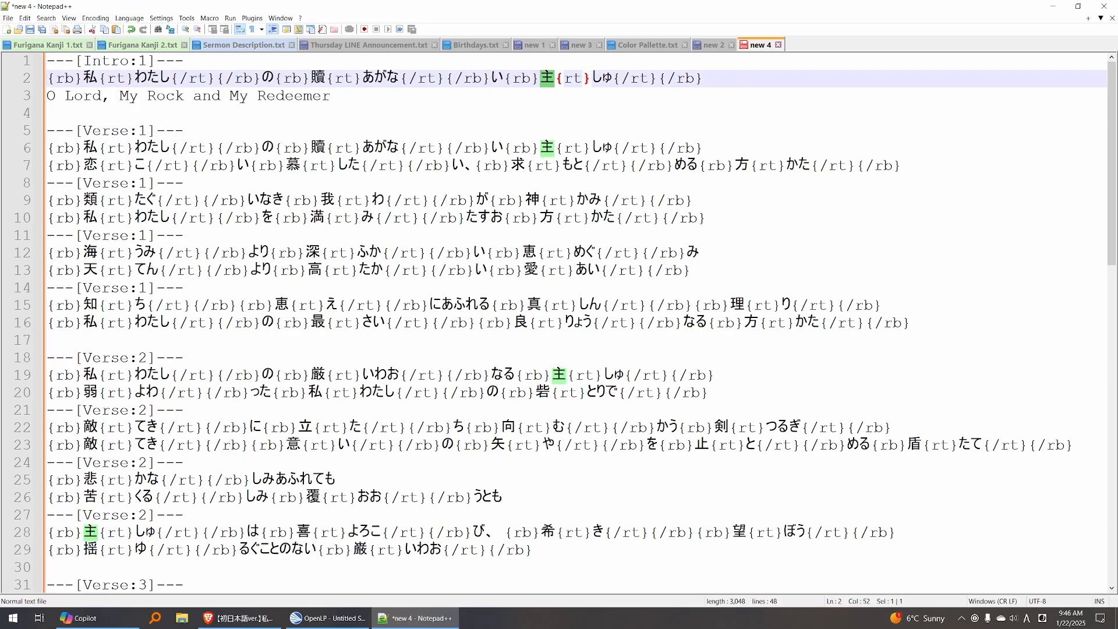
double_click(603, 78)
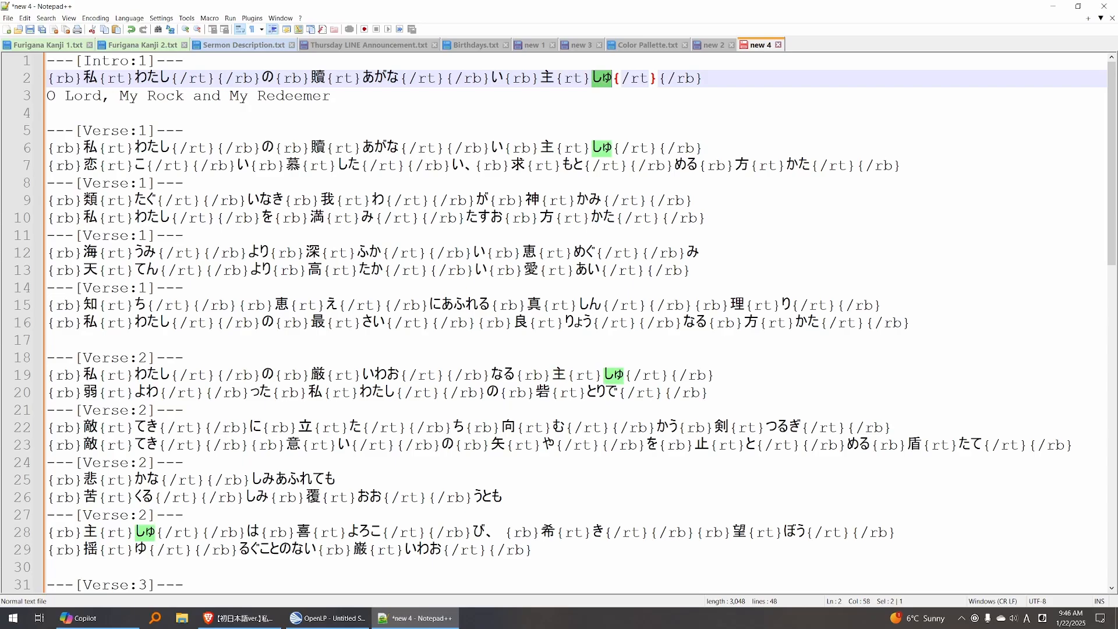
double_click(497, 78)
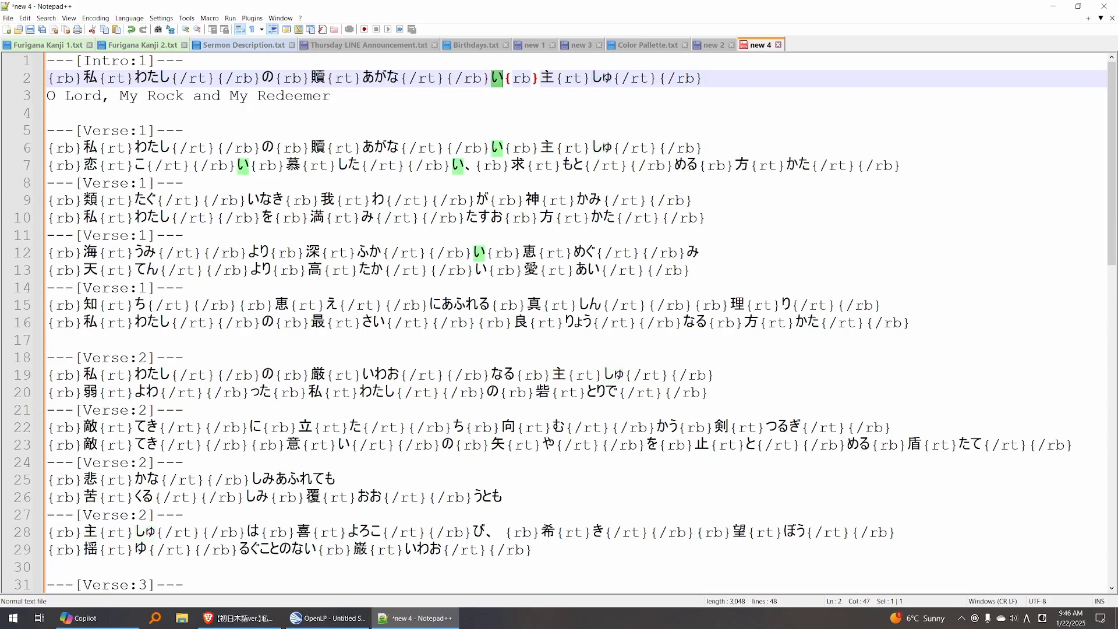
click(554, 219)
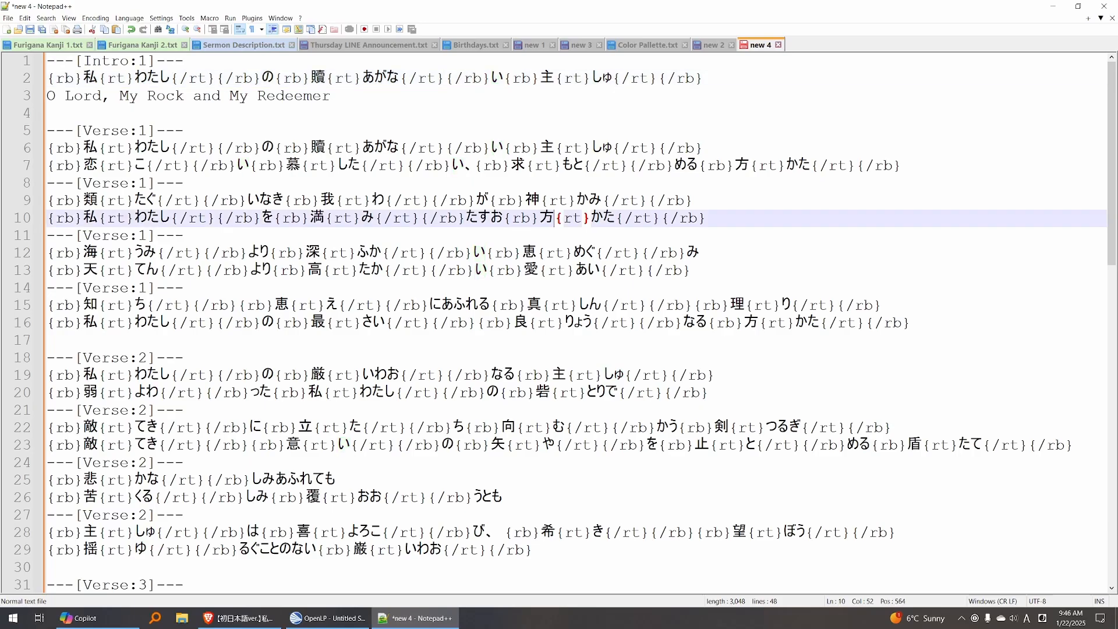
double_click(602, 78)
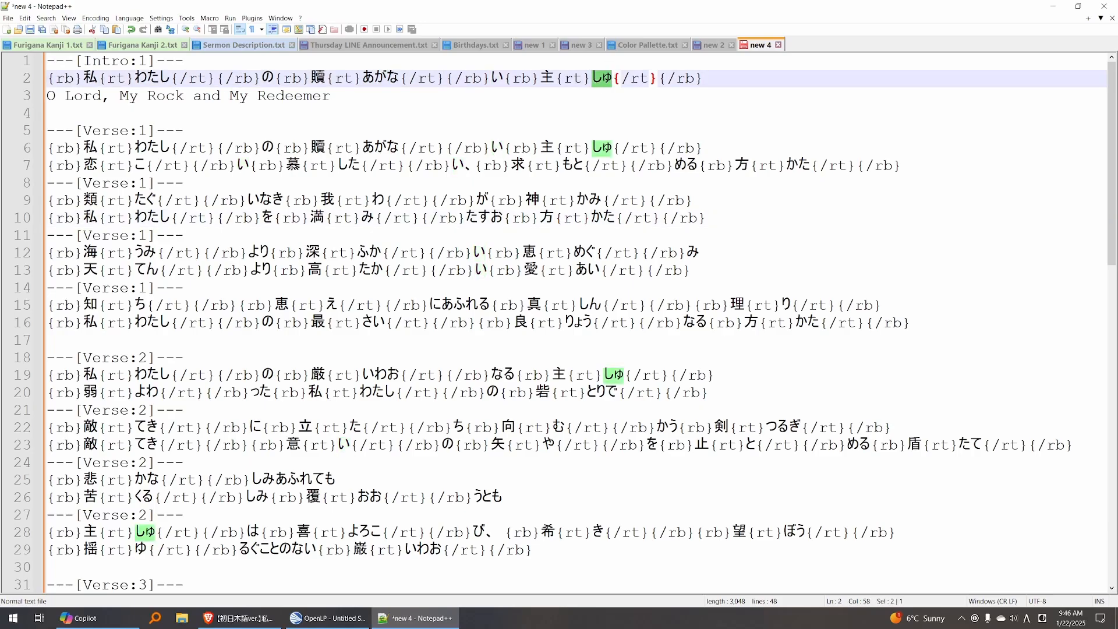
key(alt+grave)
text(ぬし)
key(Return)
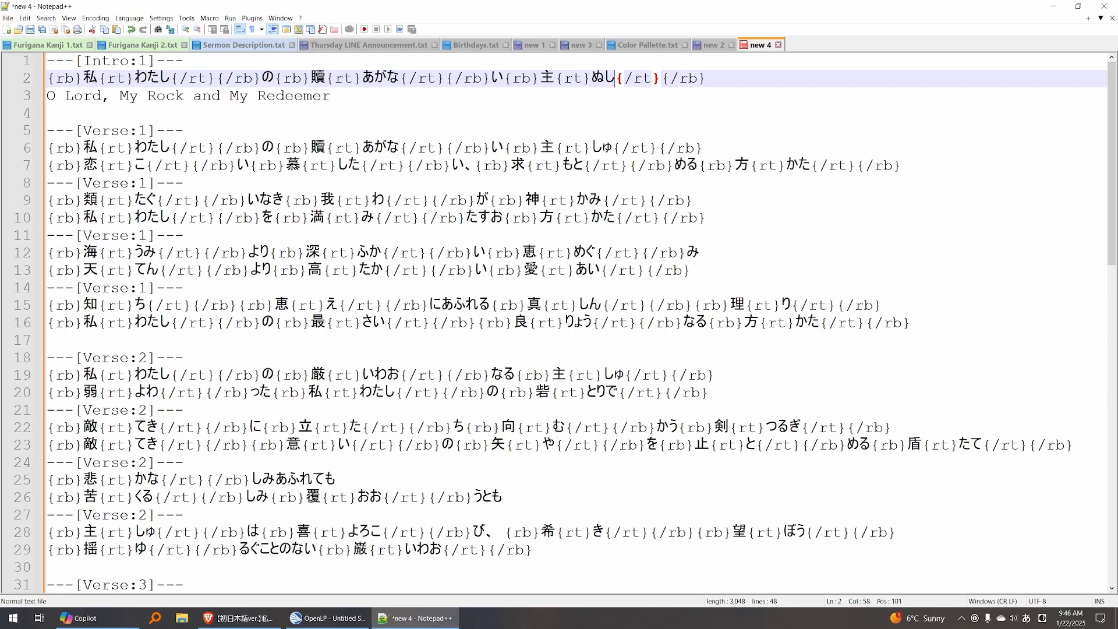
Examine the furigana of 主 and its surrounding phrase in the 主は喜び、希望 line of verse 2
drag(48, 531, 895, 532)
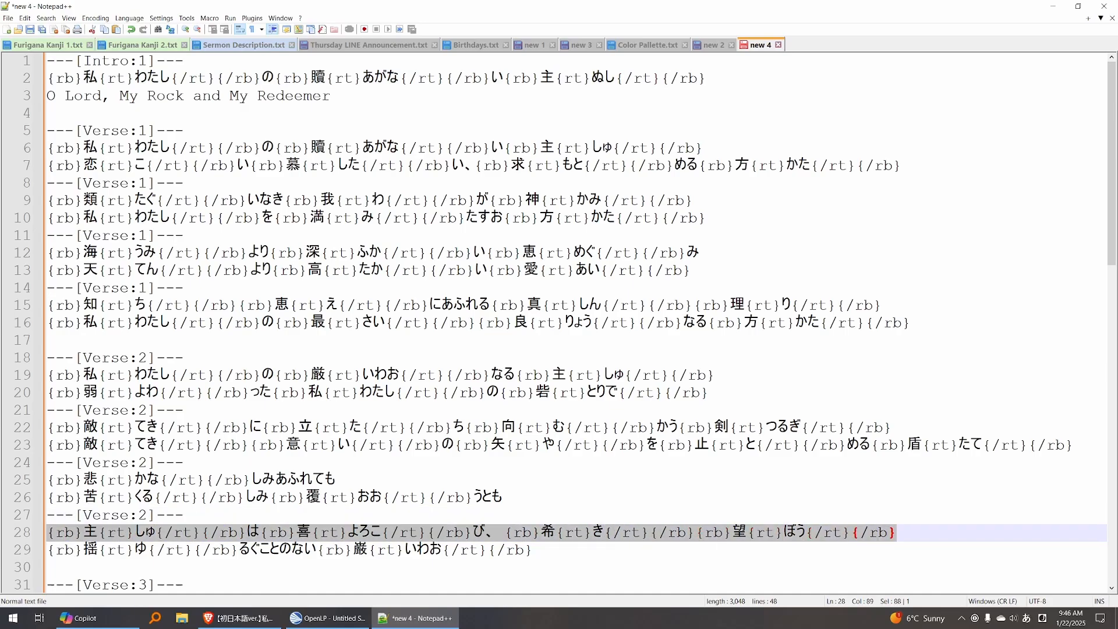
click(145, 532)
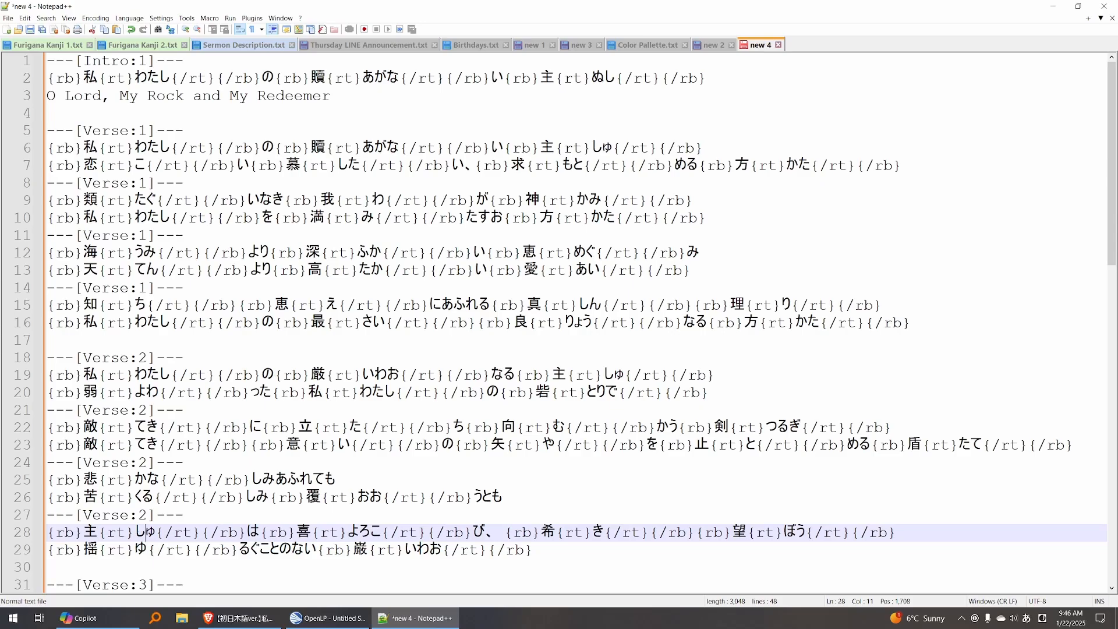
drag(46, 531, 504, 532)
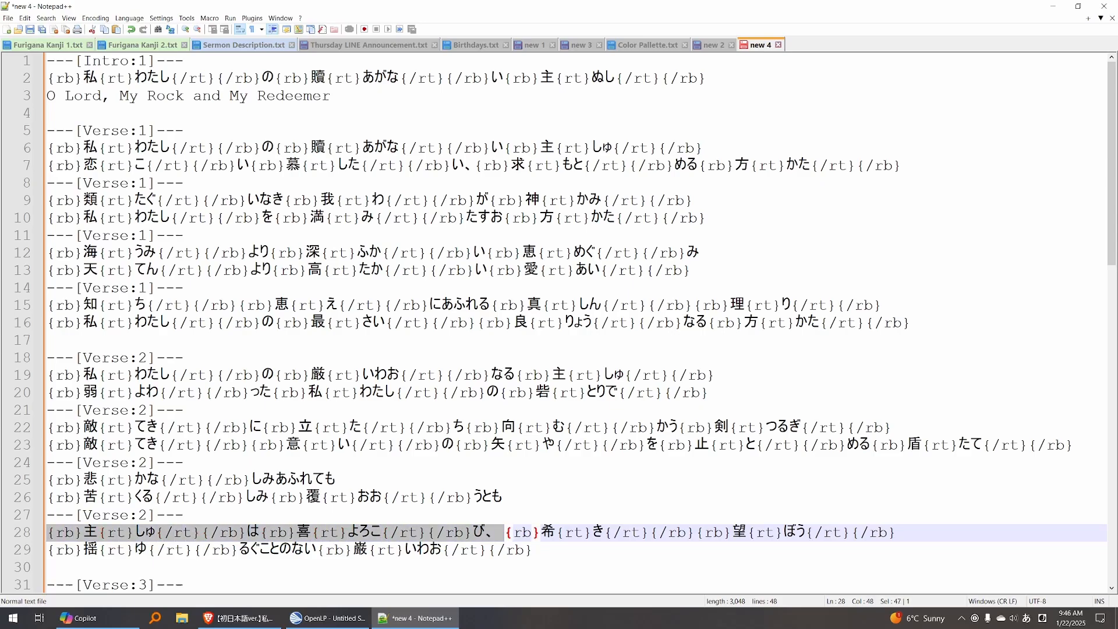
click(261, 532)
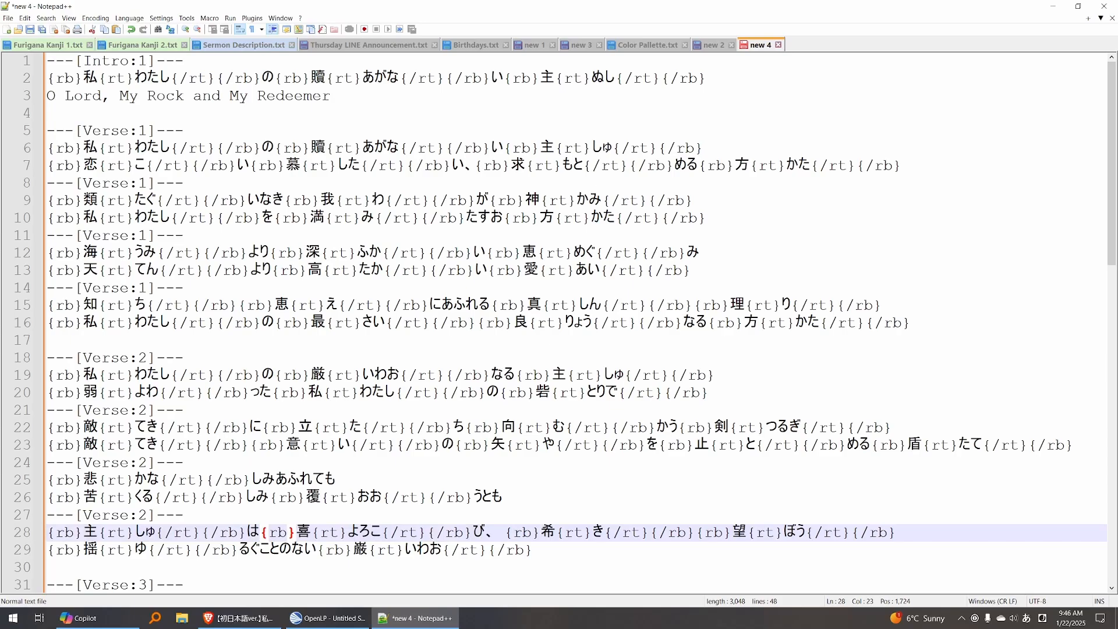
Check the しゅ readings across the verses and set the furigana of 主 in verse 3's opening line to ぬし
double_click(605, 147)
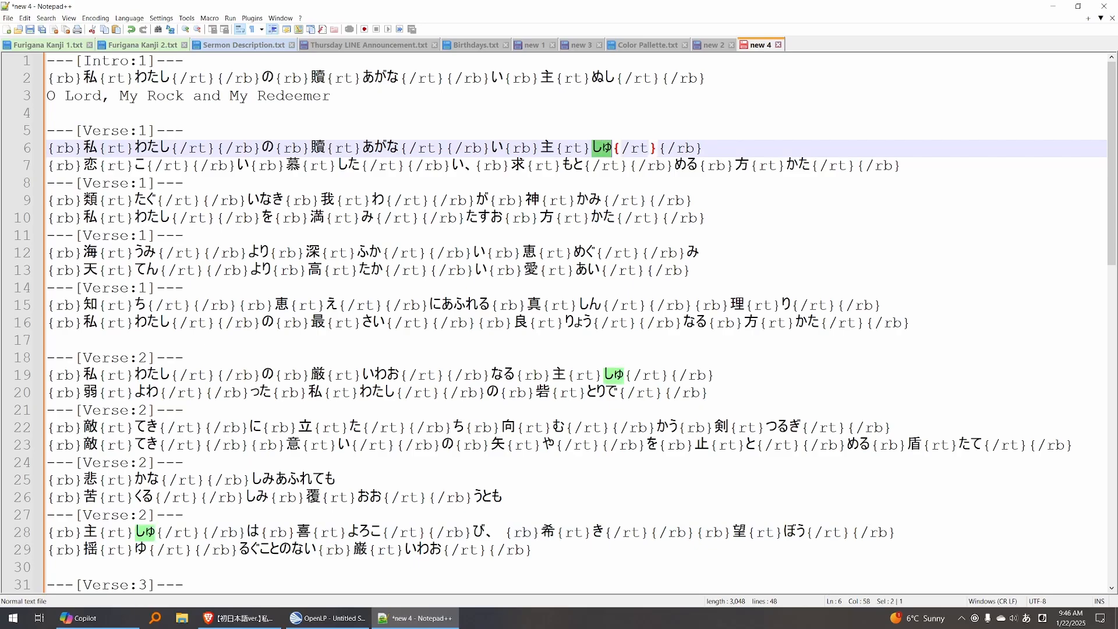
scroll(559, 320, down, 2)
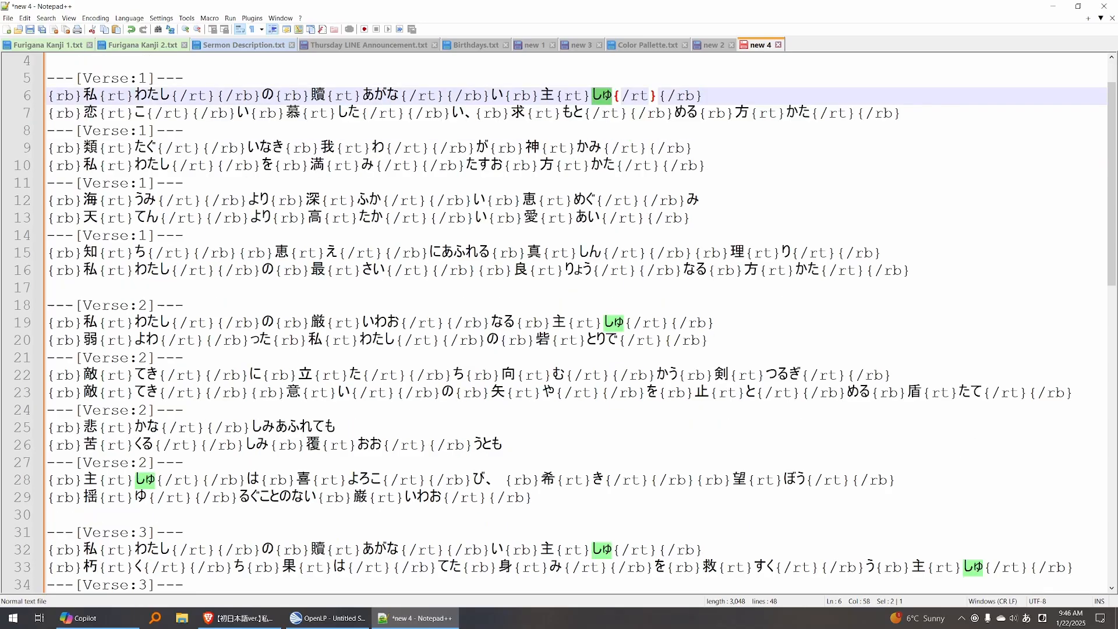
scroll(559, 320, up, 2)
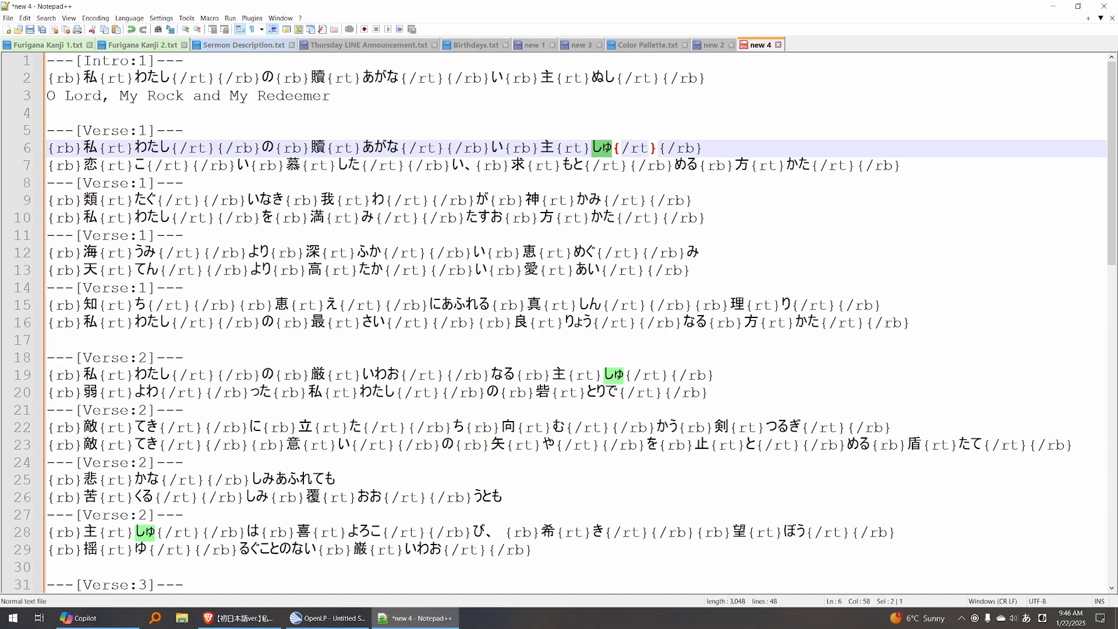
scroll(558, 320, down, 4)
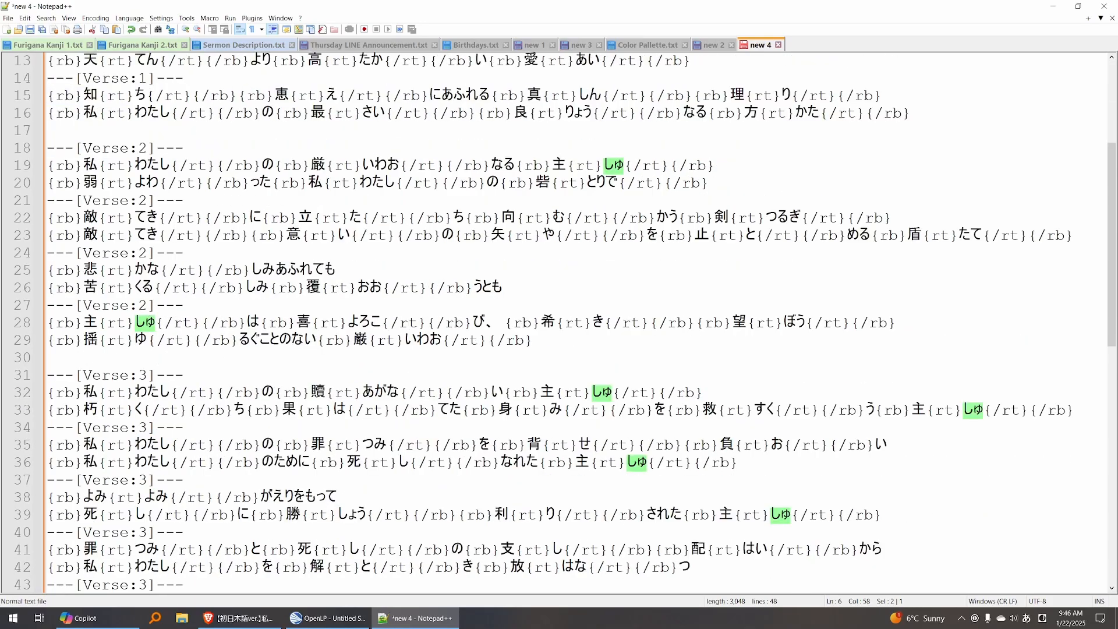
scroll(559, 320, down, 1)
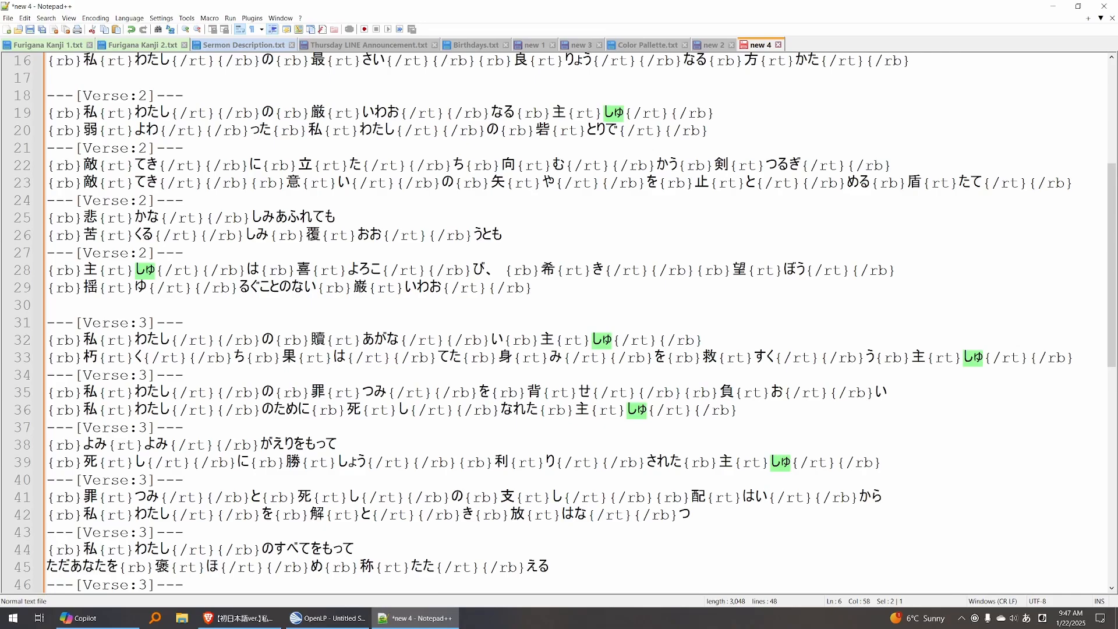
scroll(558, 320, down, 2)
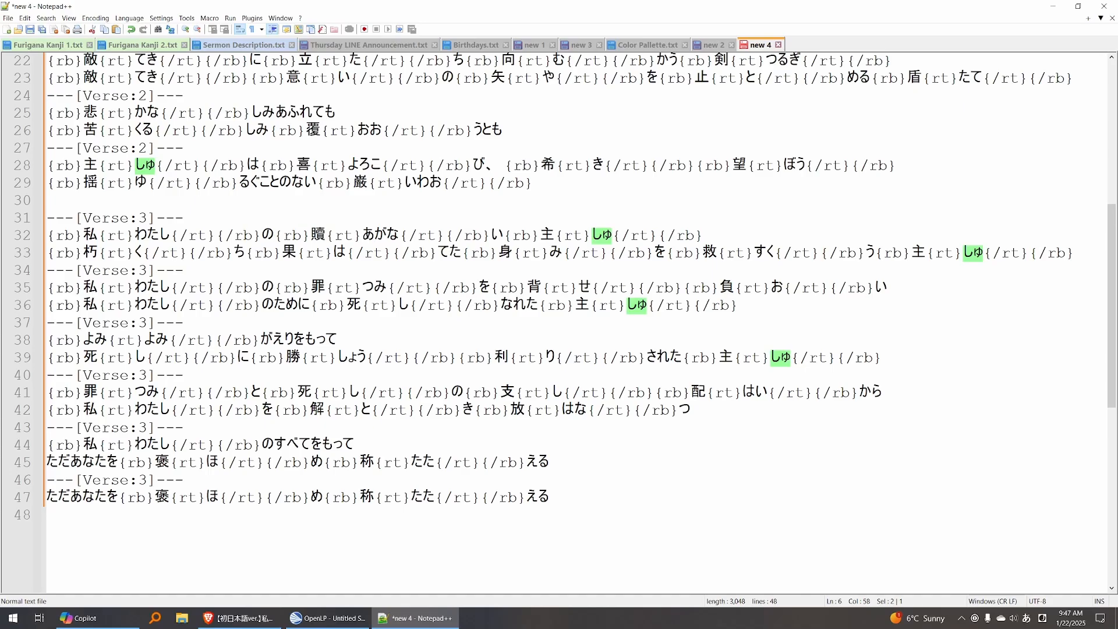
double_click(603, 236)
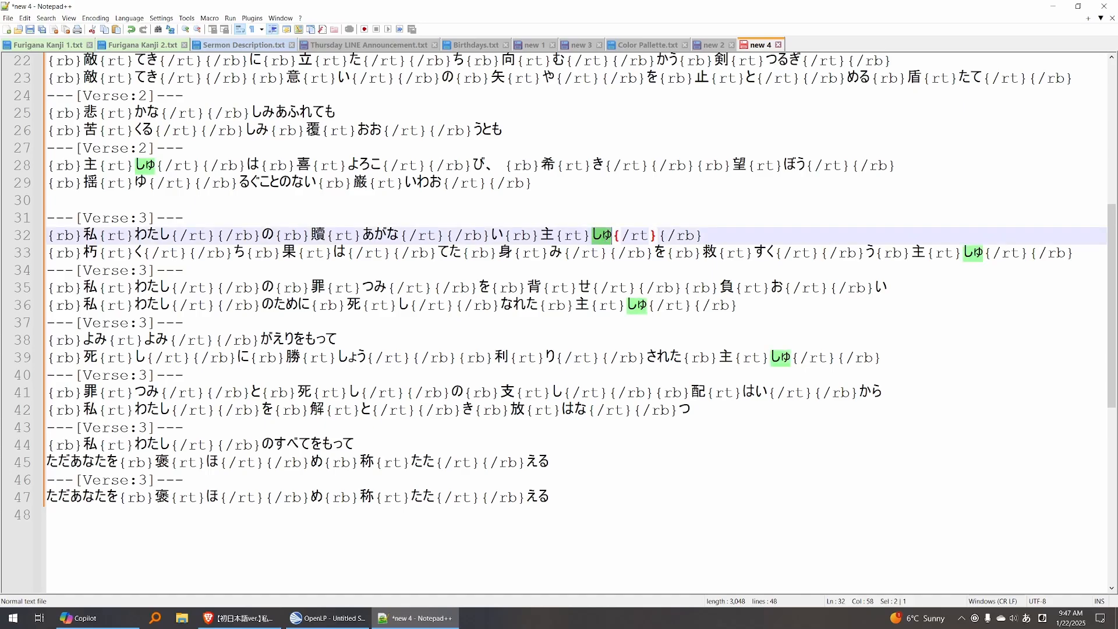
text(ぬし)
key(Return)
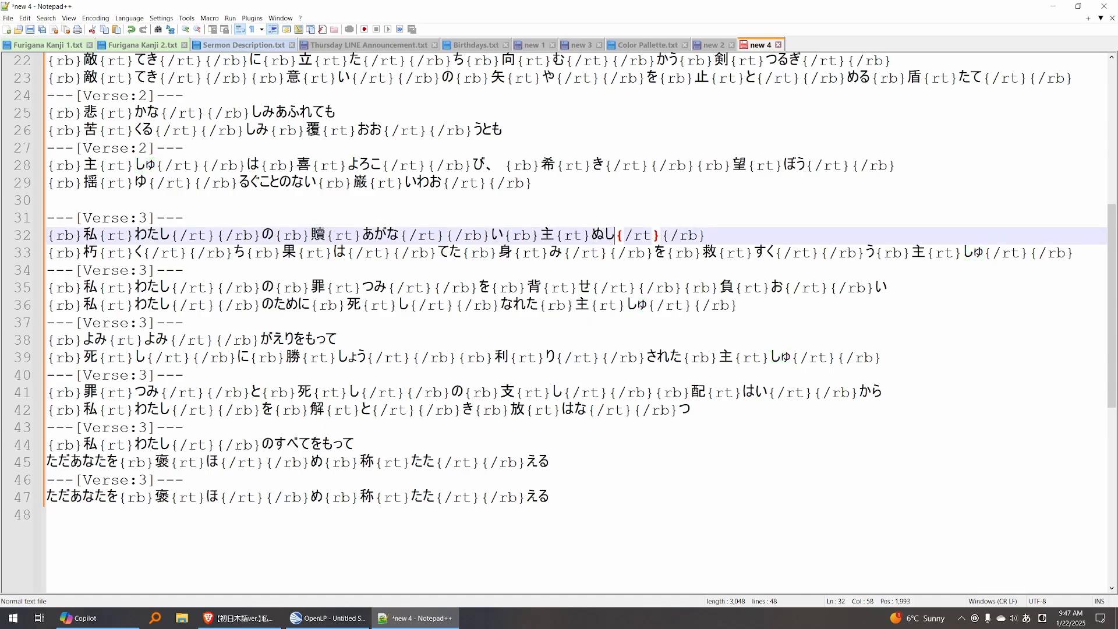
Compare the other occurrences of 主 and set its furigana in verse 1's opening line to ぬし
double_click(496, 235)
scroll(496, 234, up, 2)
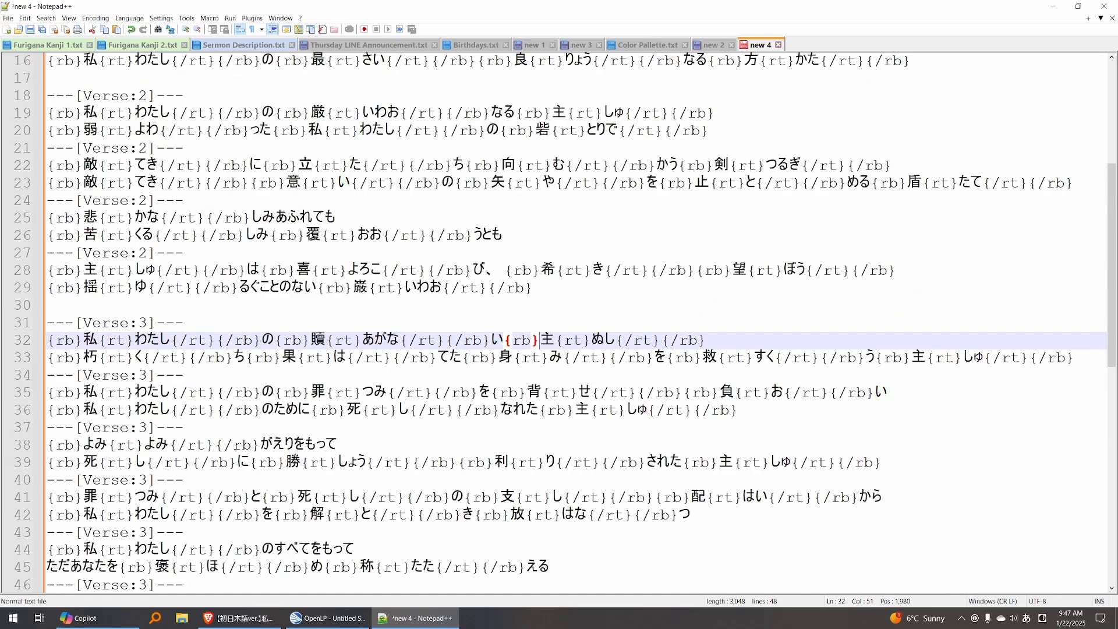
double_click(546, 339)
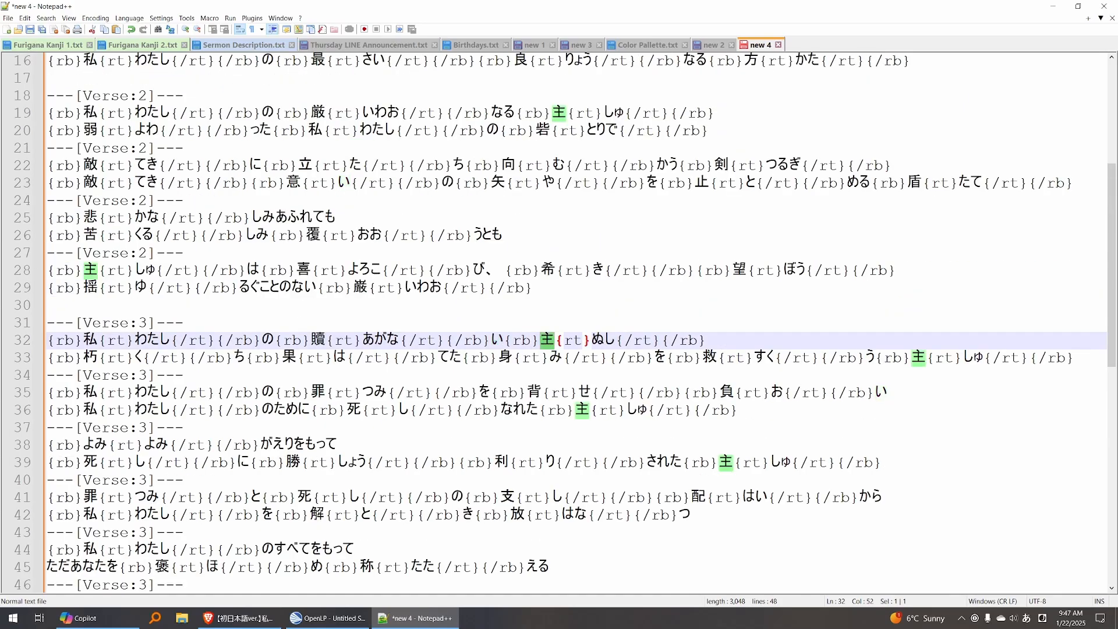
scroll(559, 320, up, 2)
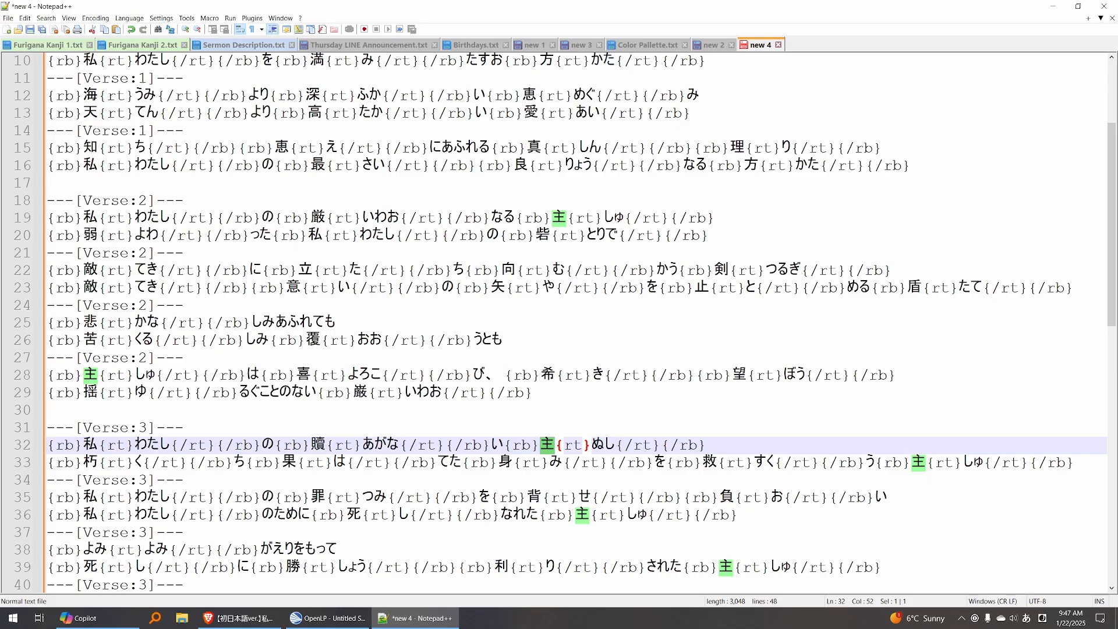
scroll(559, 320, up, 3)
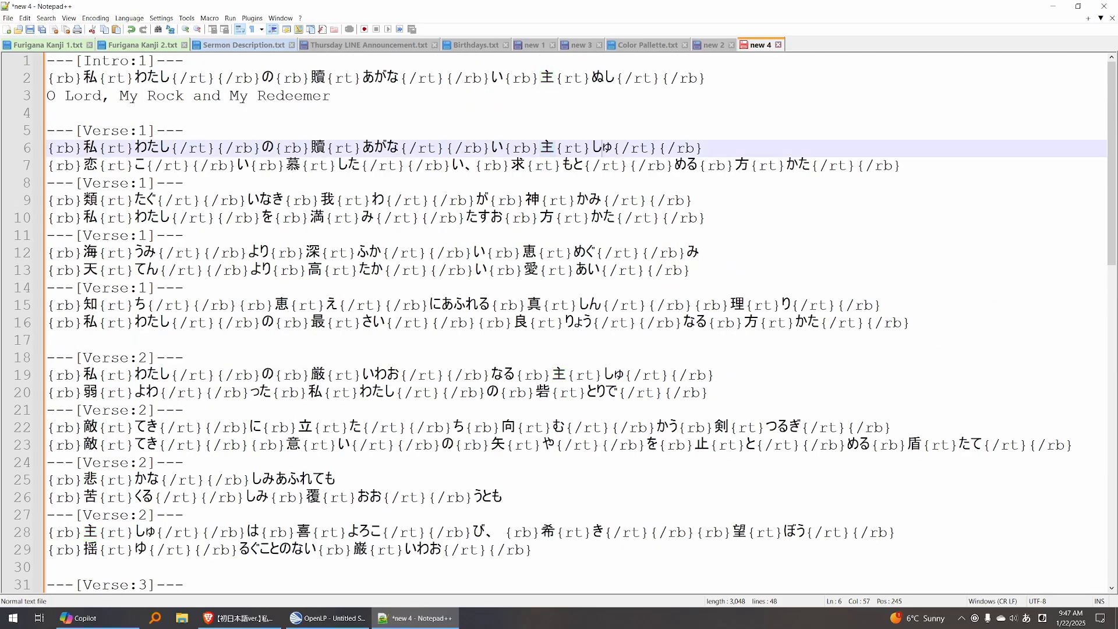
double_click(605, 148)
text(ぬし)
key(Return)
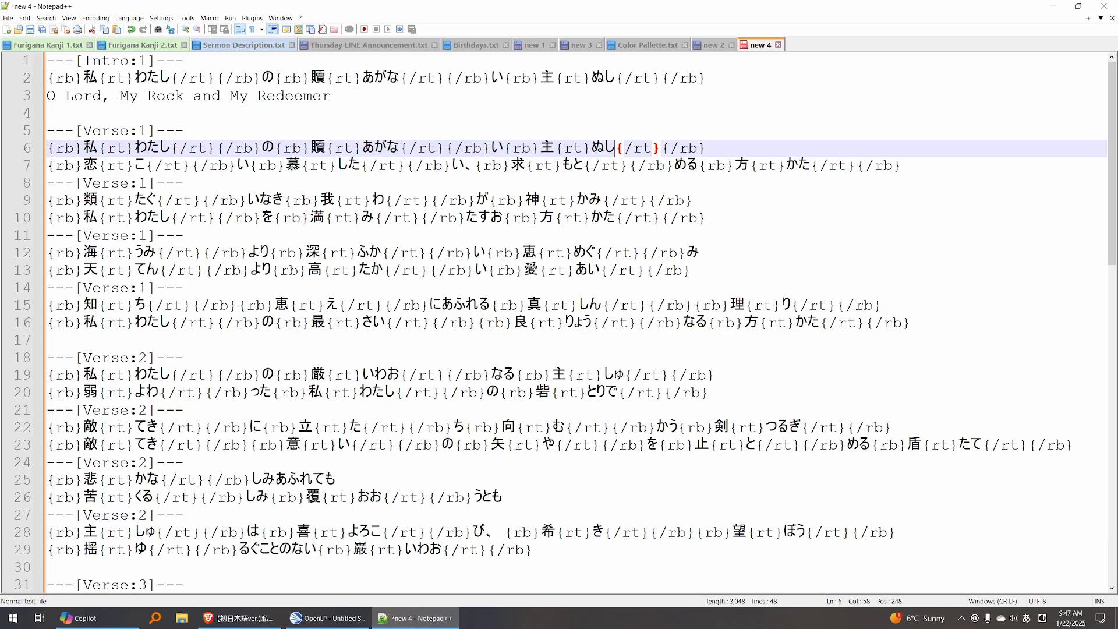
Copy the entire corrected lyrics document, switch to OpenLP and start a new song
scroll(559, 320, down, 7)
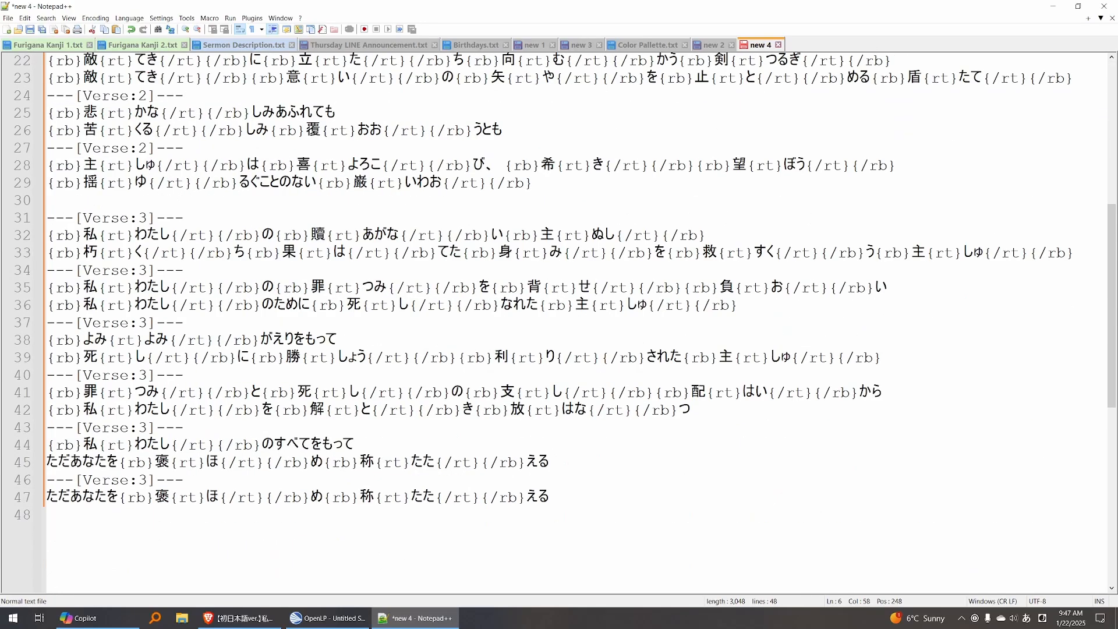
scroll(559, 321, up, 7)
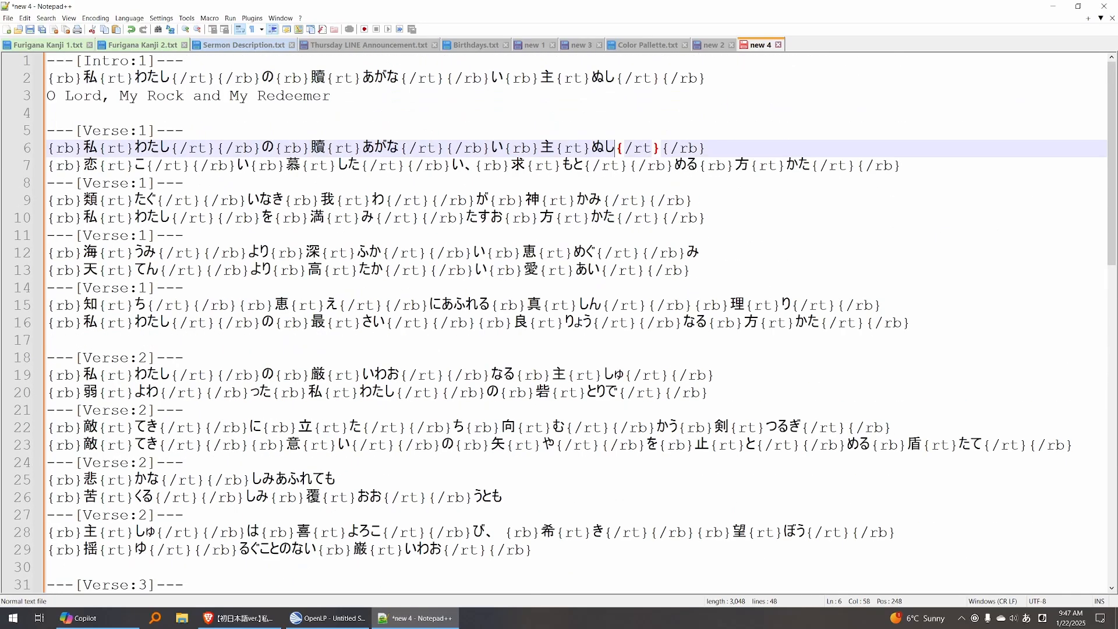
key(ctrl+a)
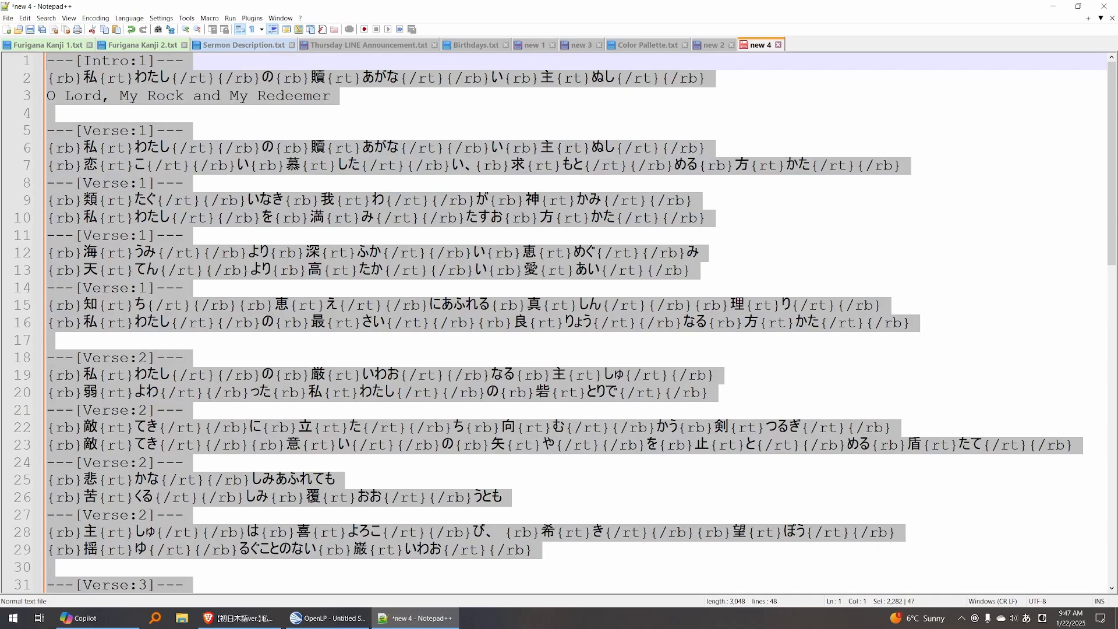
click(327, 618)
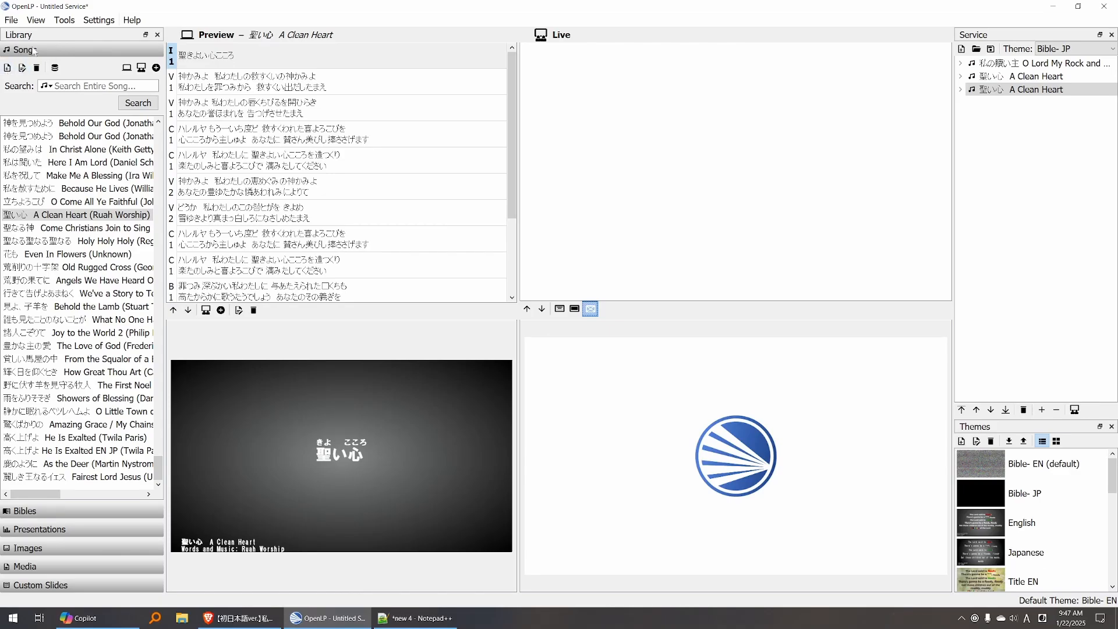
click(8, 68)
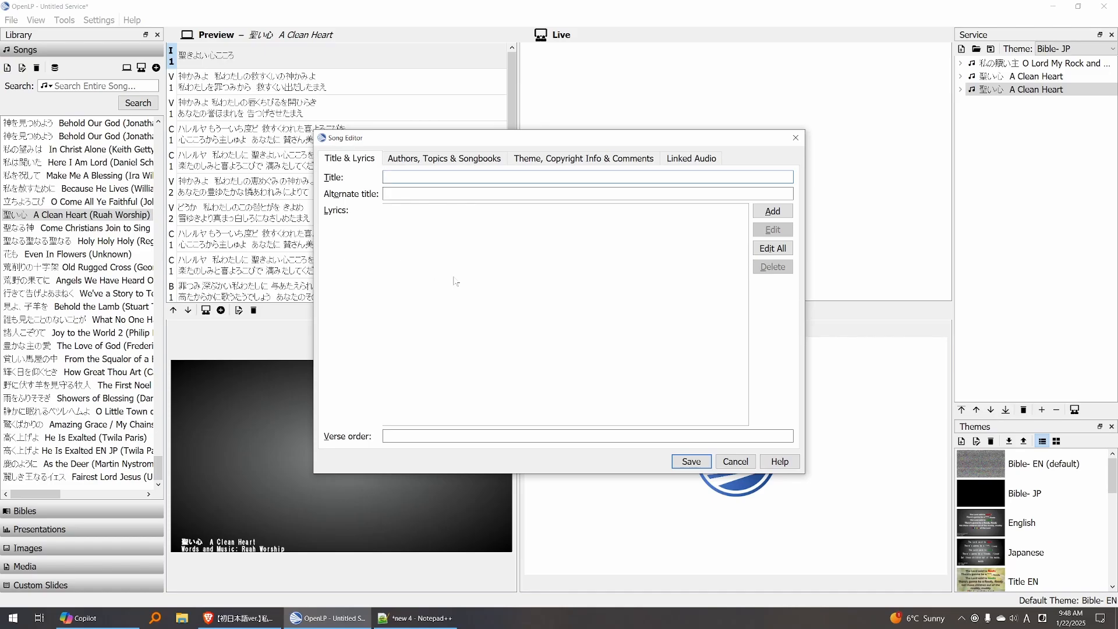
click(239, 618)
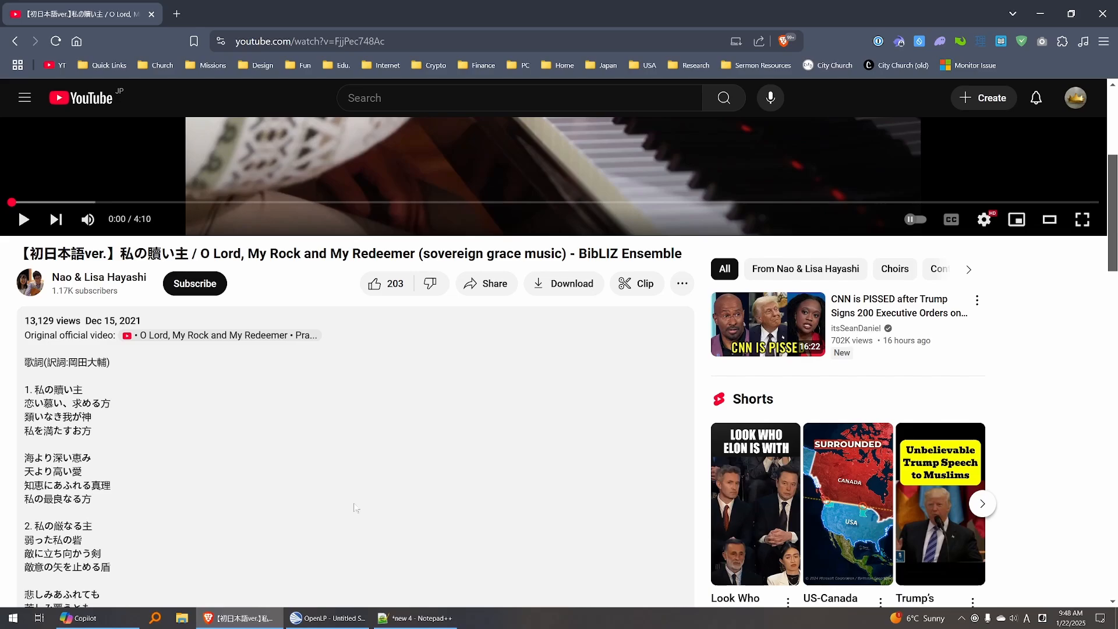
mouse_move(415, 625)
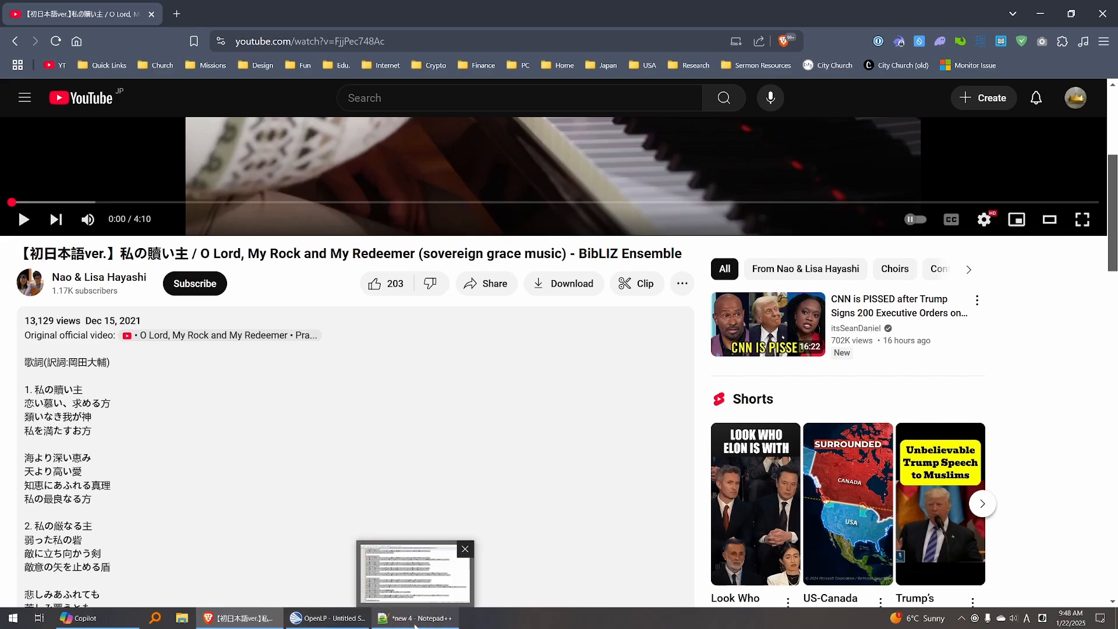
click(328, 618)
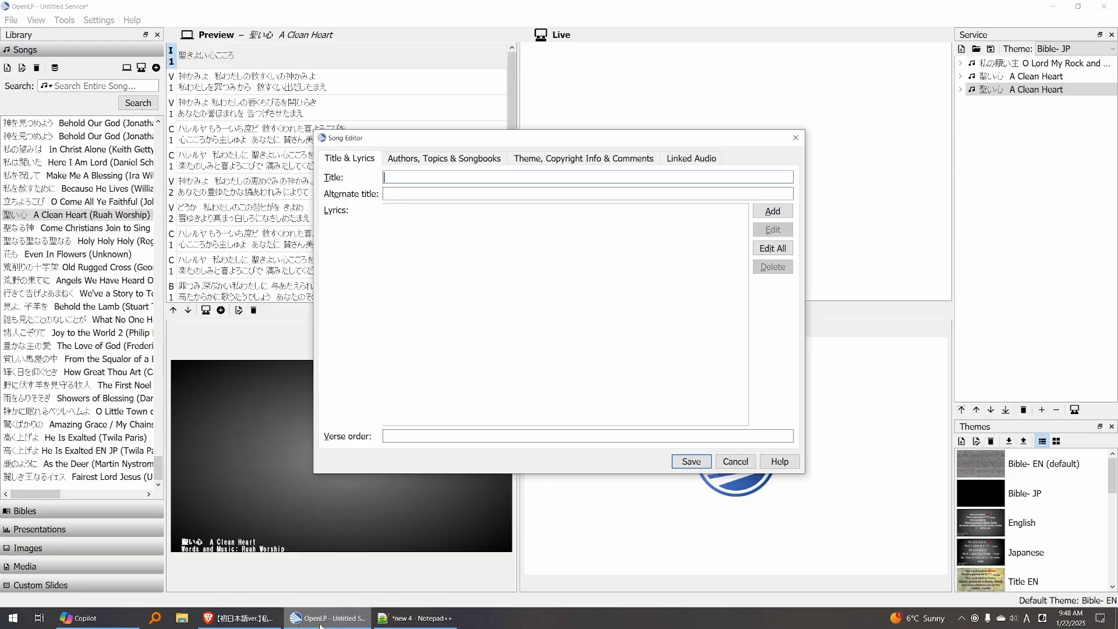
Open the new song's full lyrics for editing, replace the default verse marker with the copied ruby-tagged lyrics, and accept them
click(778, 249)
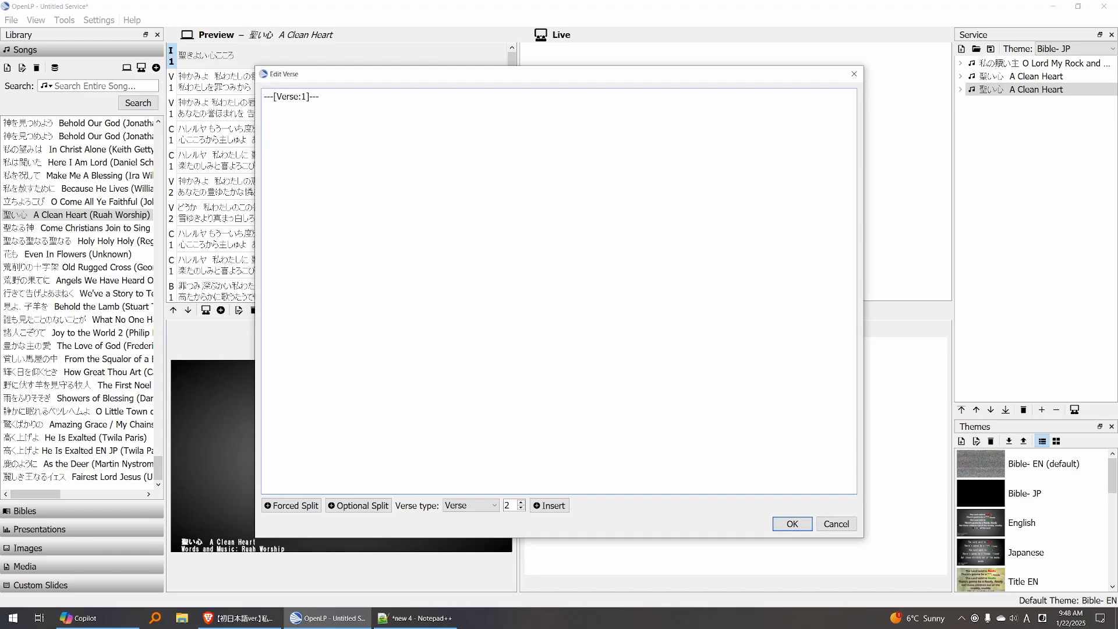
key(ctrl+a)
key(ctrl+v)
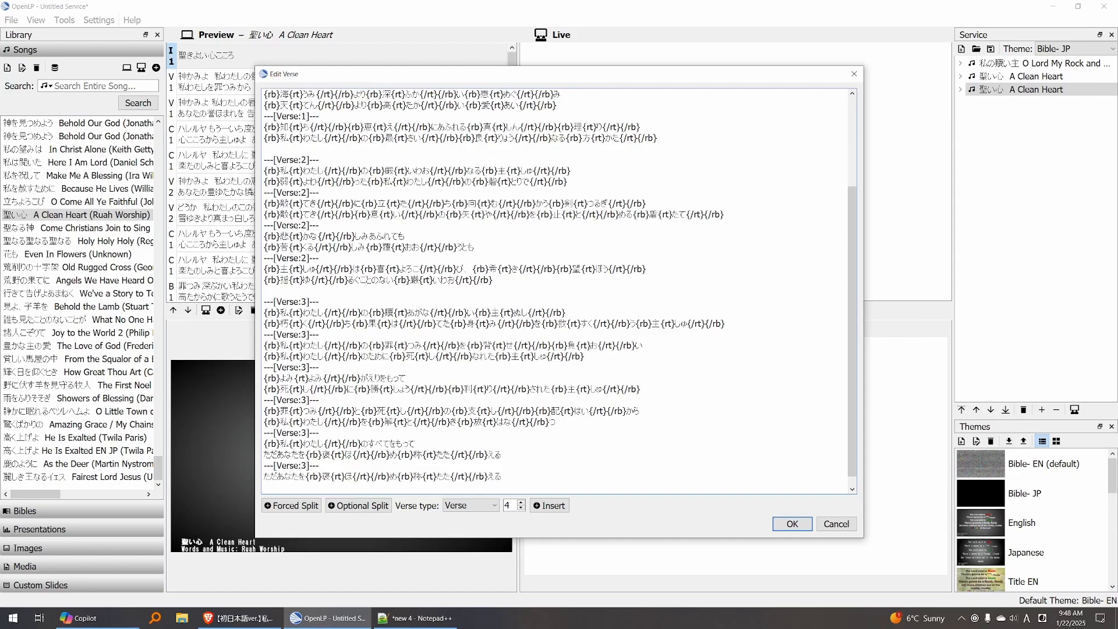
scroll(560, 291, up, 1)
scroll(560, 285, down, 1)
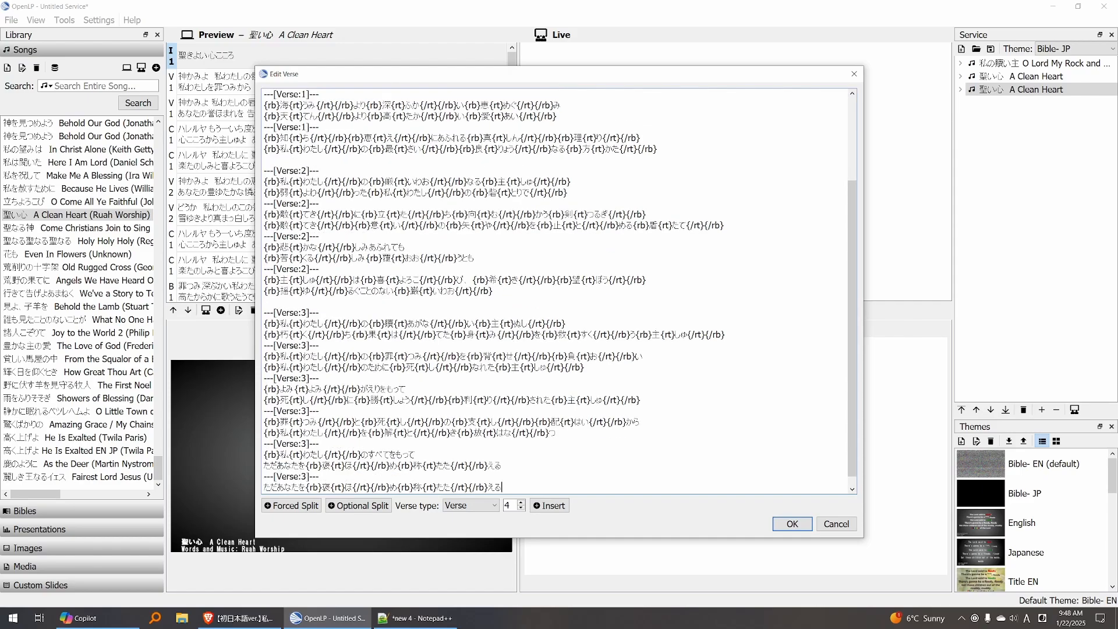
key(Return)
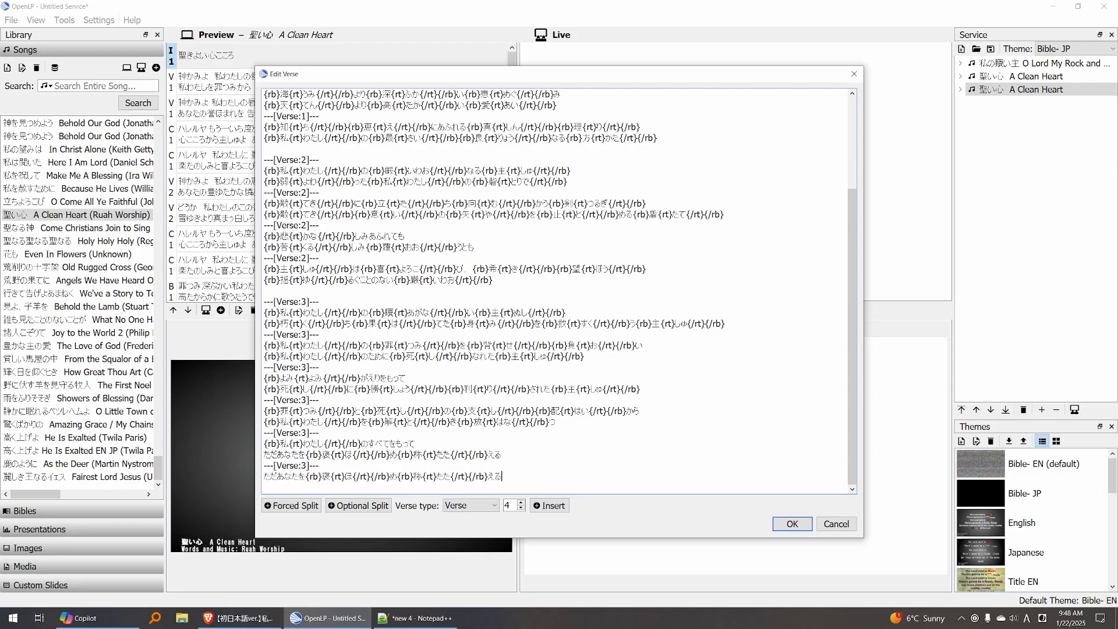
scroll(560, 285, up, 4)
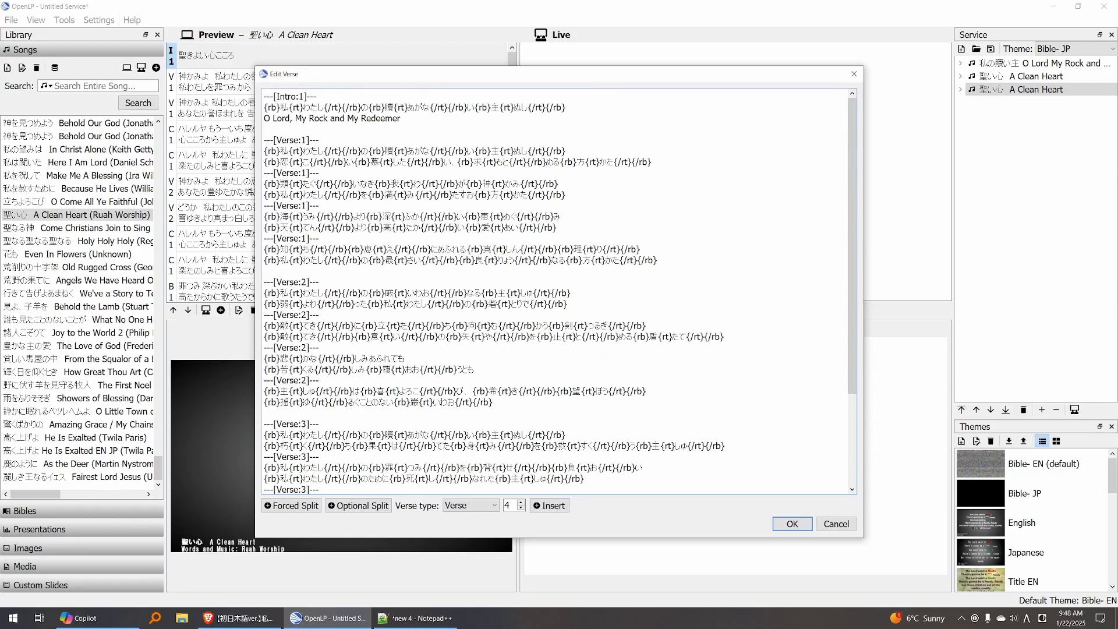
click(792, 524)
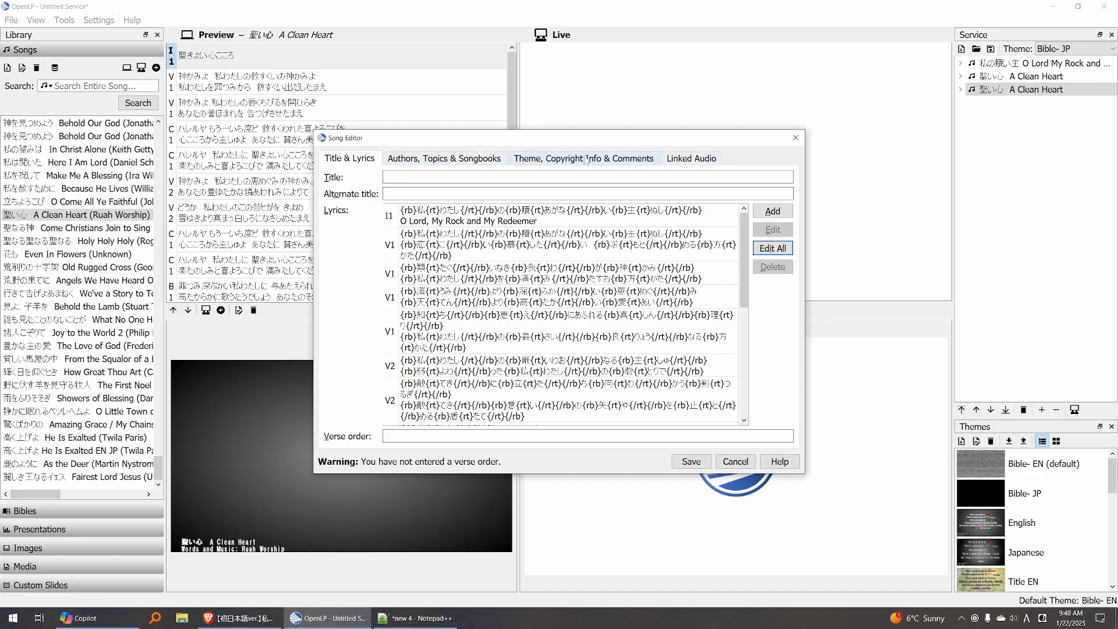
Copy 私の贖い主 from the YouTube description in the browser and paste it as the new song's title in OpenLP
click(415, 177)
click(272, 617)
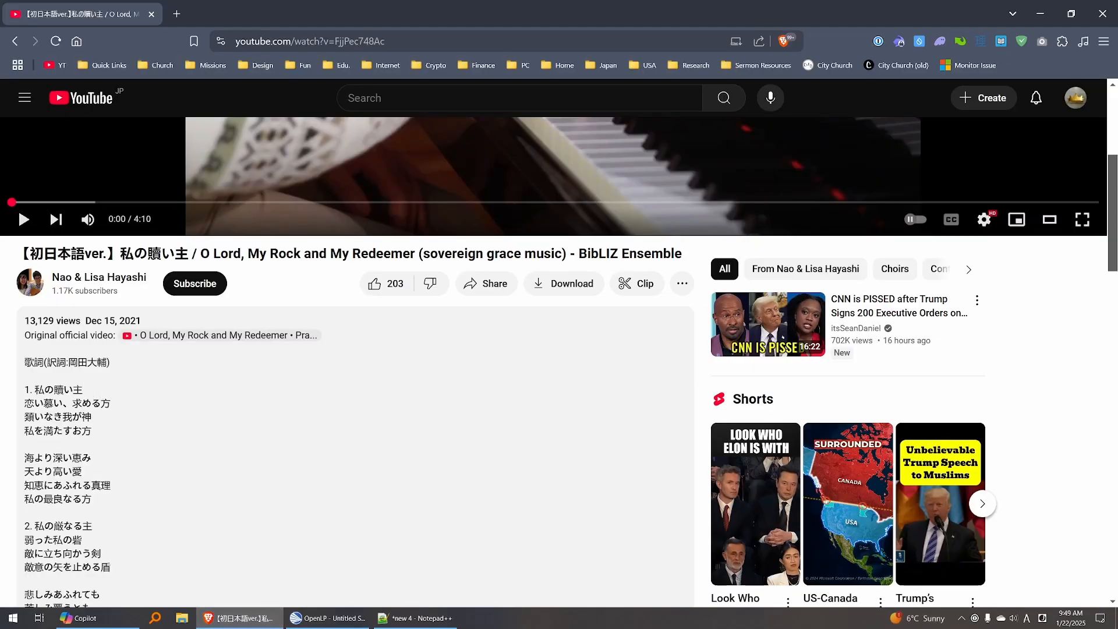
drag(84, 389, 34, 389)
key(ctrl+c)
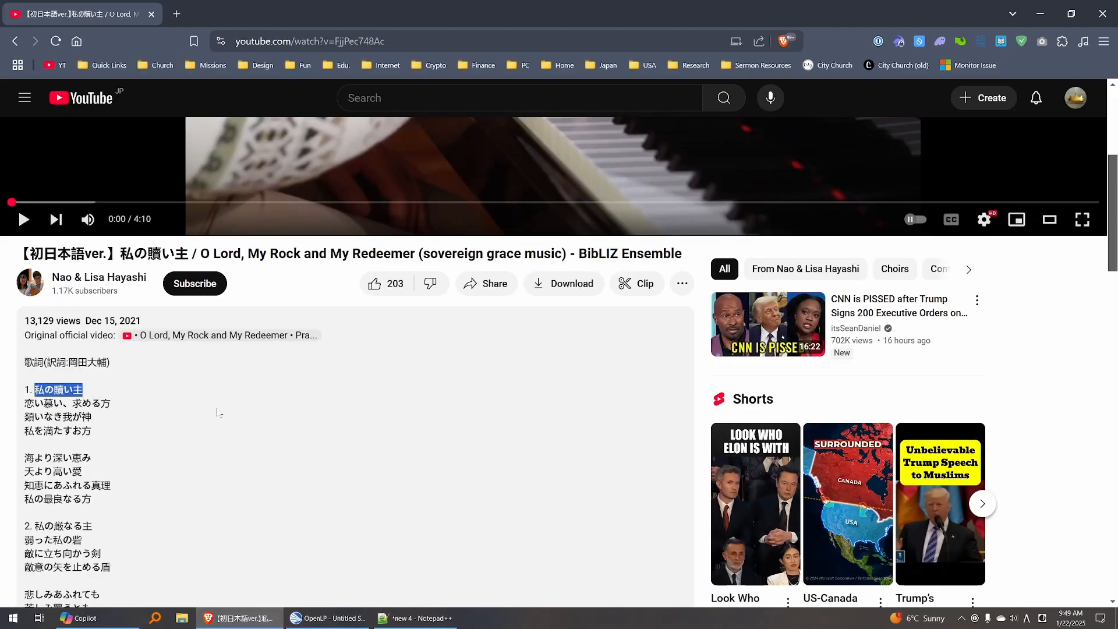
click(323, 620)
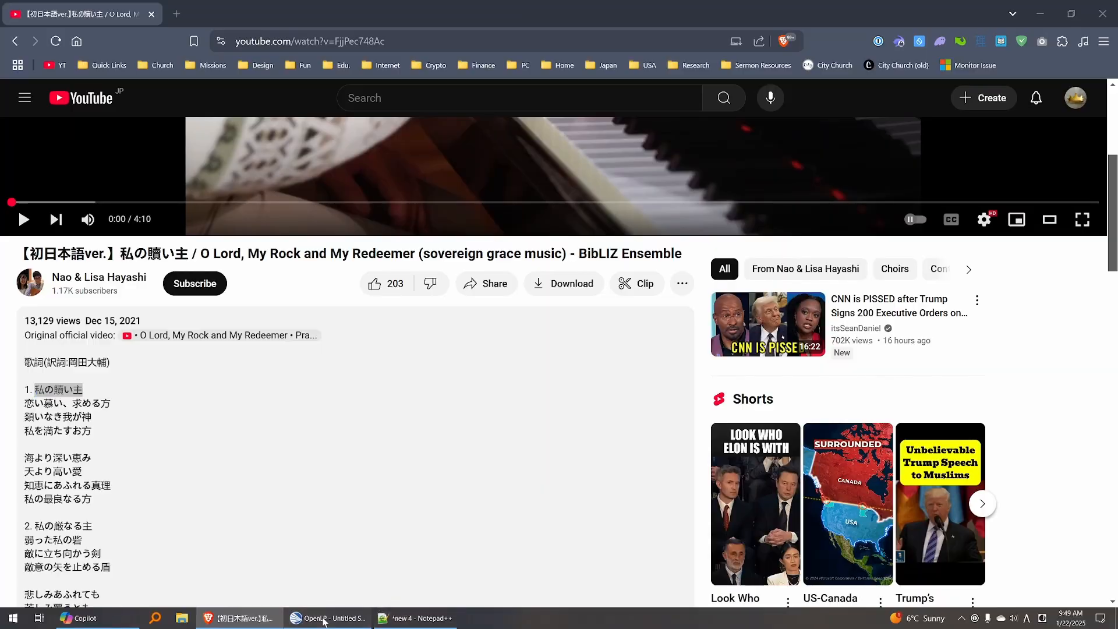
key(ctrl+v)
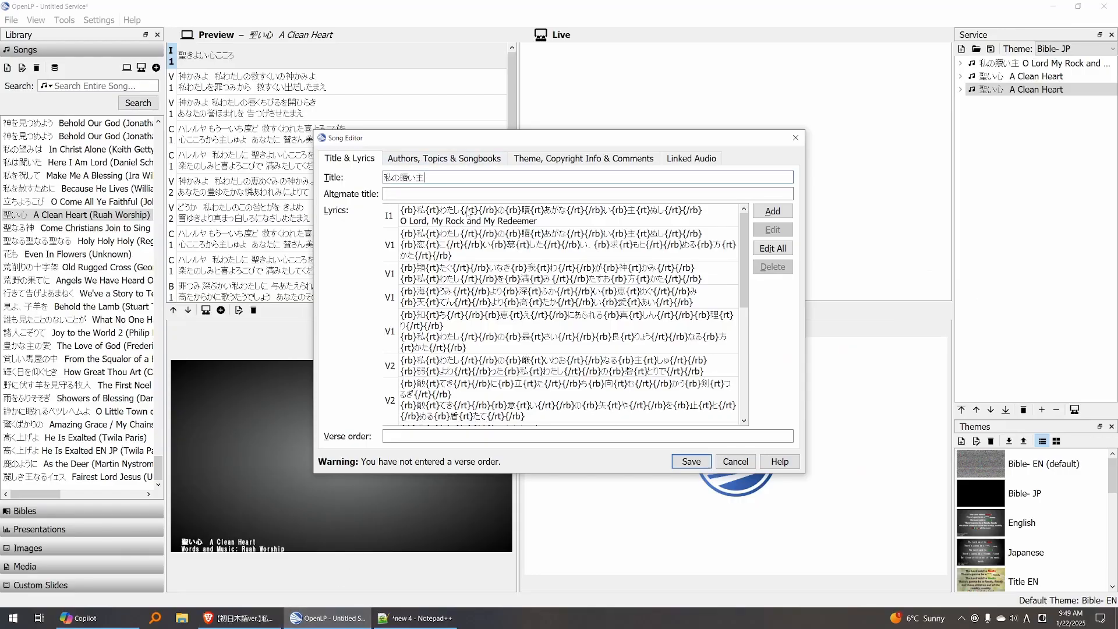
Append "O Lord My Rock and My Redeemer" to the song title after the Japanese text
key(alt+shift)
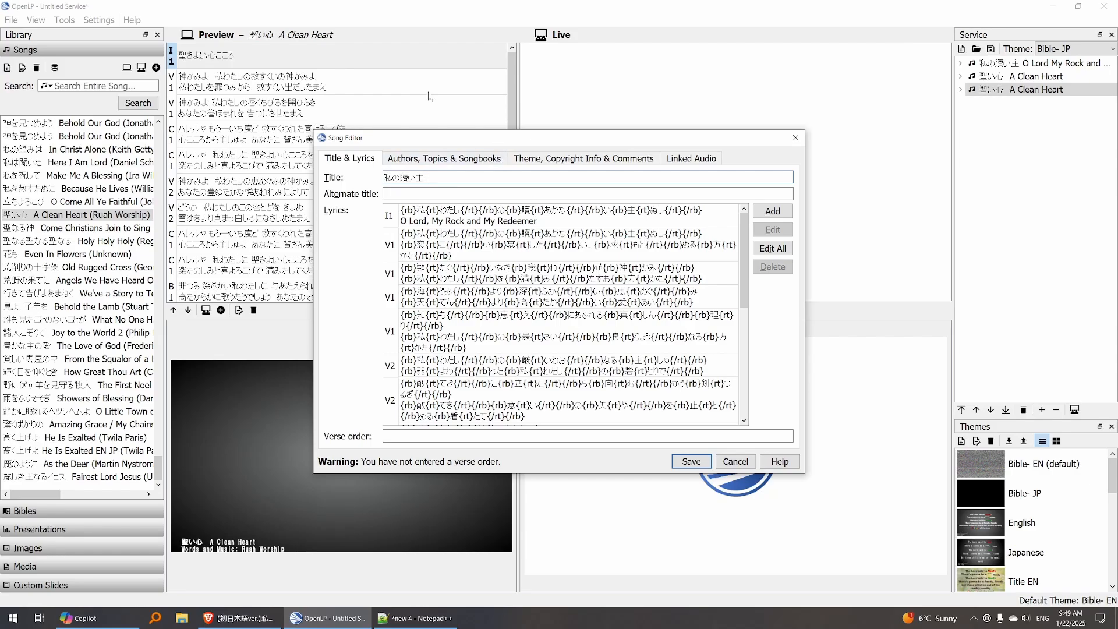
text(O Lord My)
text(Rock and My Redeemer)
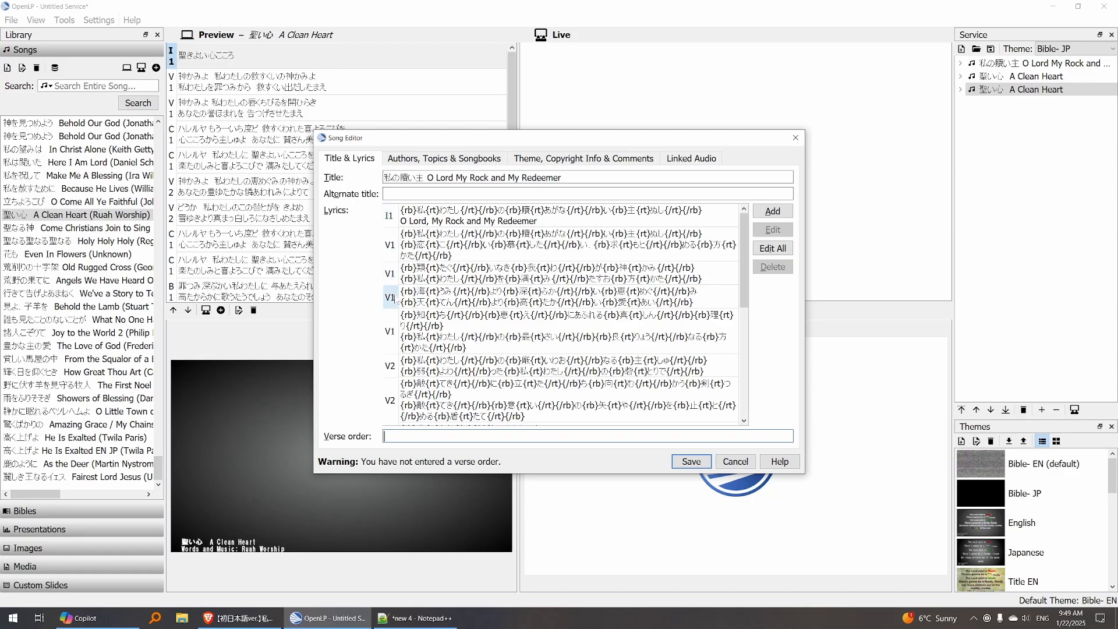
Set the song's verse order to I1 V1 V2 V3
scroll(391, 297, down, 3)
scroll(391, 361, down, 3)
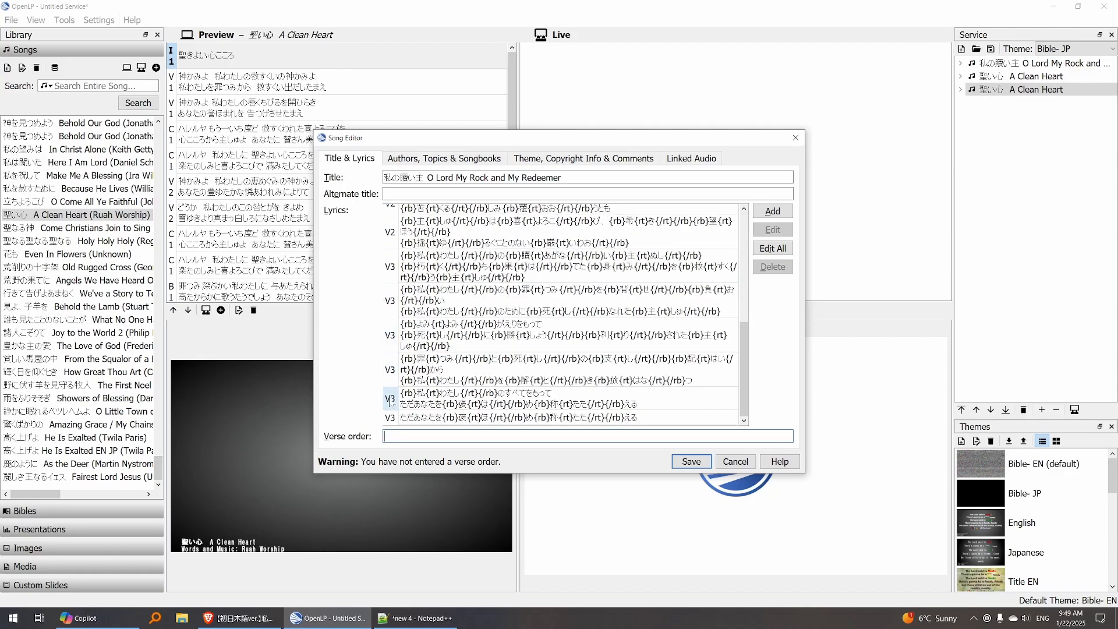
text(I)
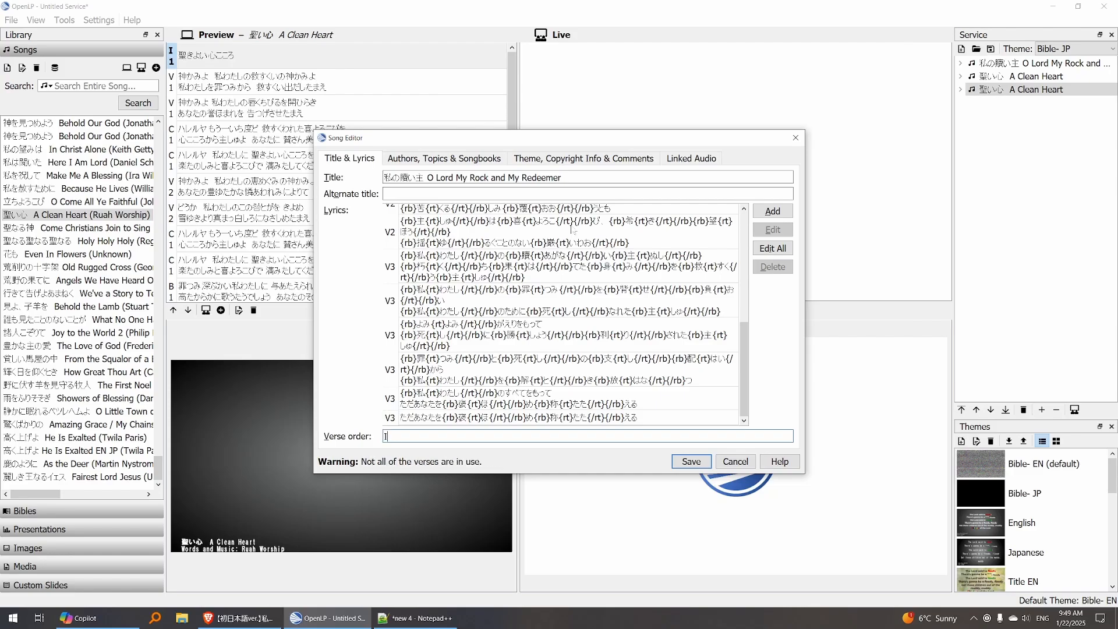
text(1 V1 V2 V3)
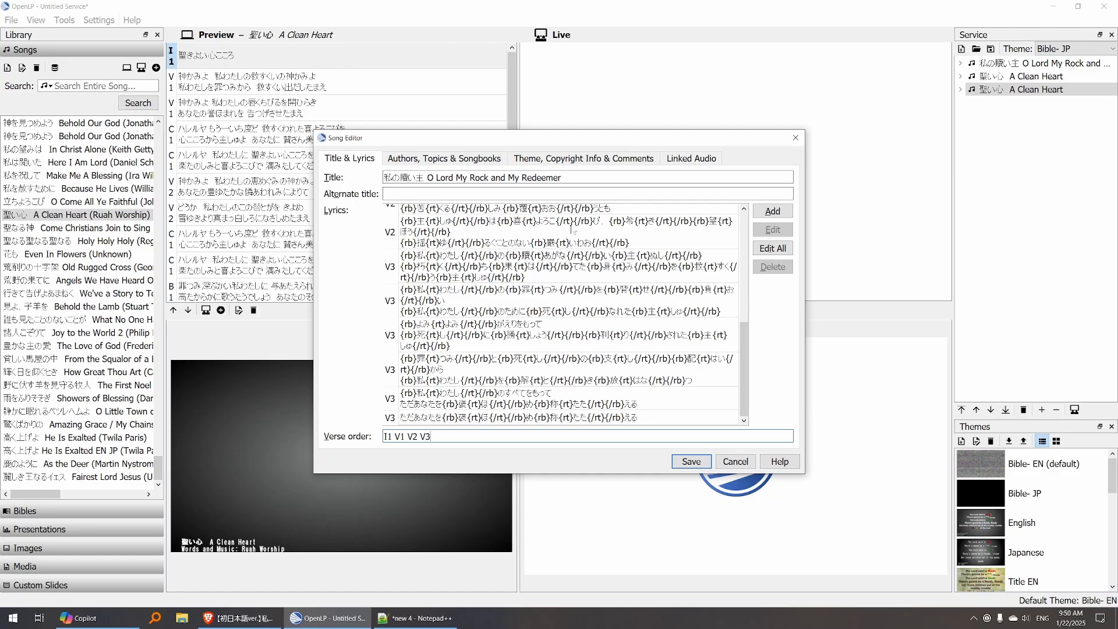
key(BackSpace)
text(V3)
key(BackSpace)
key(BackSpace)
key(BackSpace)
key(BackSpace)
key(BackSpace)
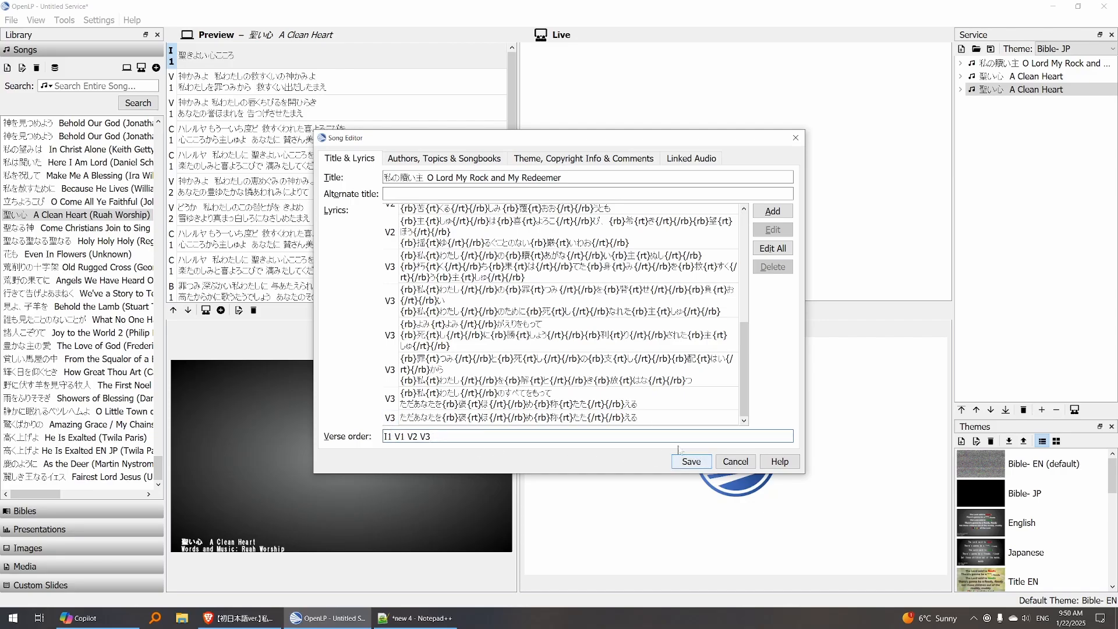
Add Sovereign Grace to the song as an author credited with Words and Music
click(415, 160)
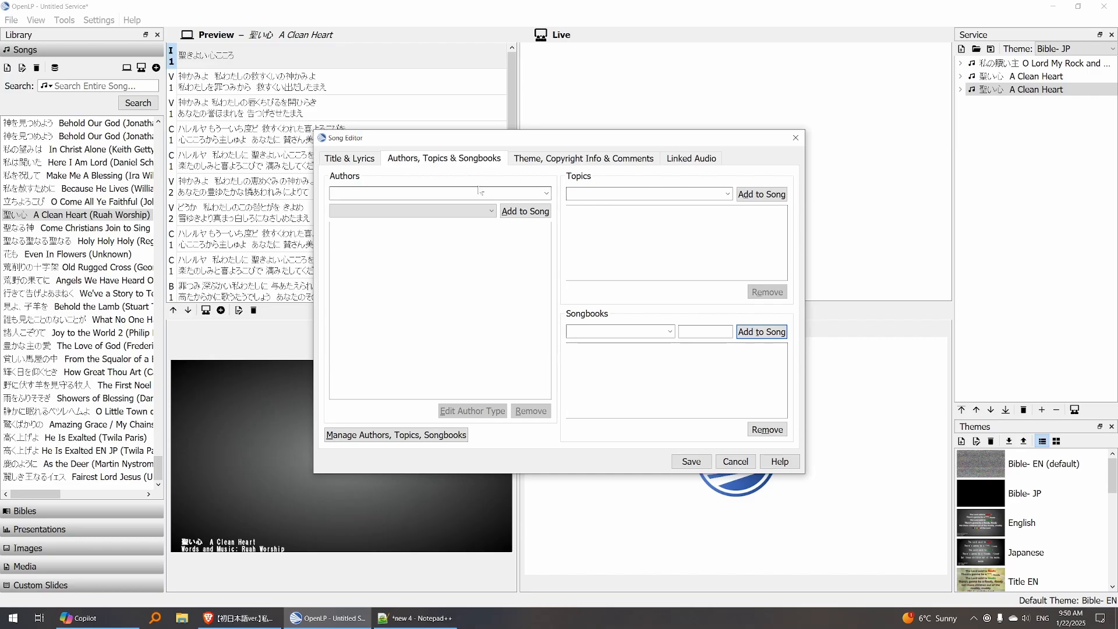
click(492, 210)
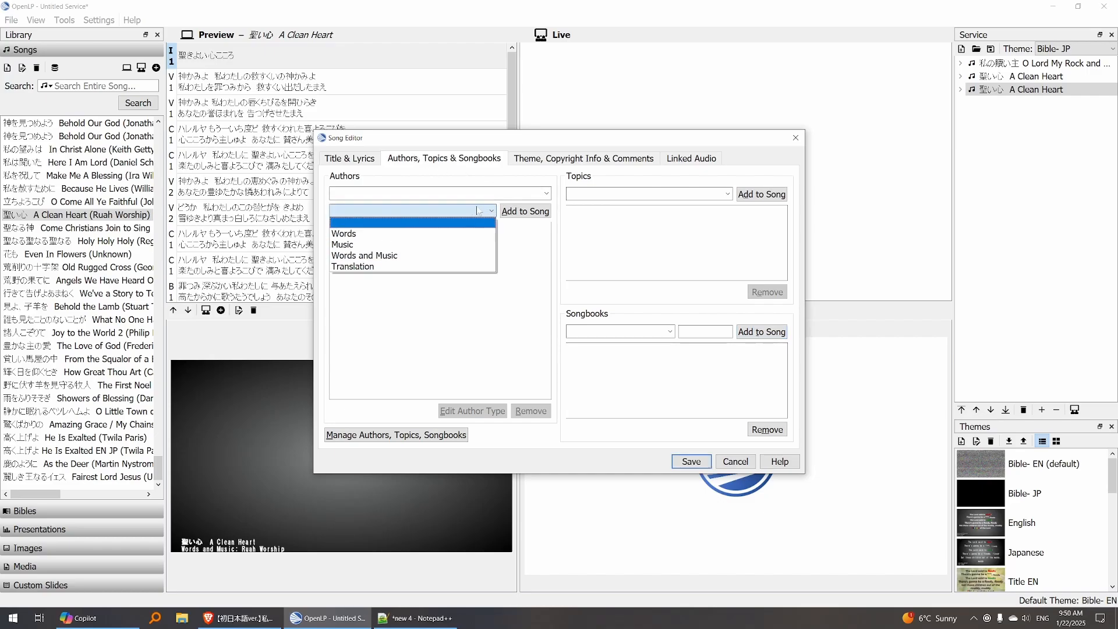
click(421, 210)
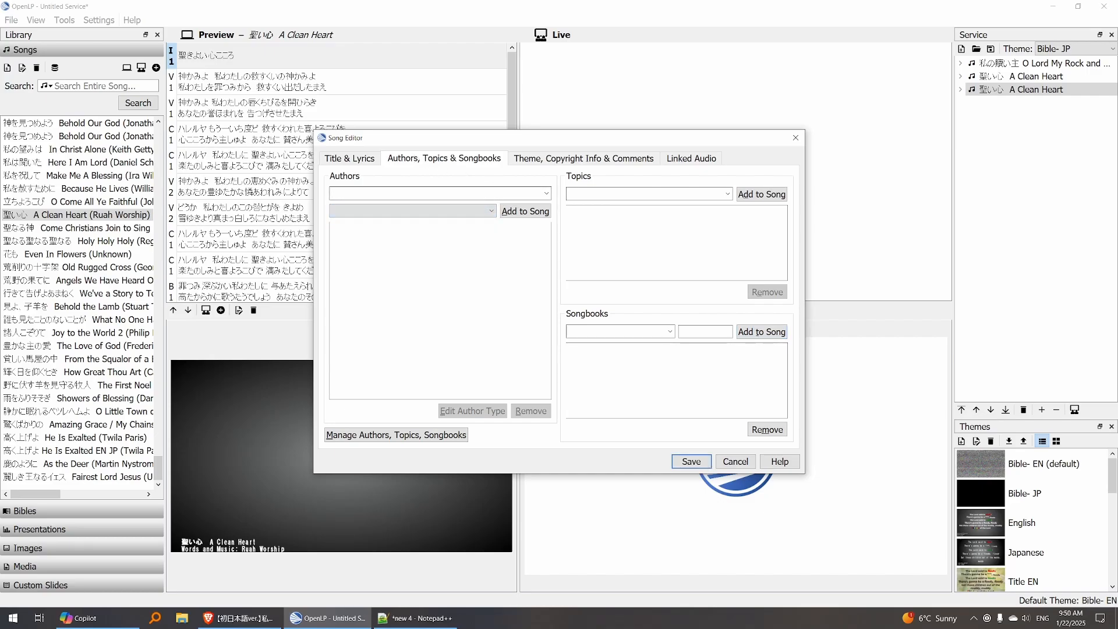
text(sov)
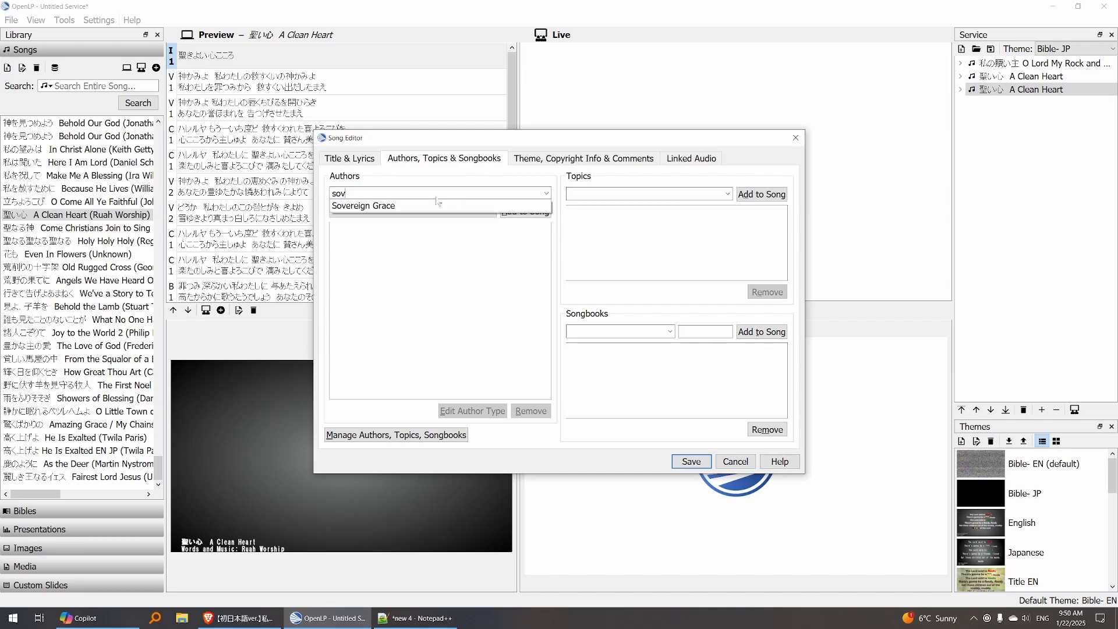
click(406, 208)
click(479, 212)
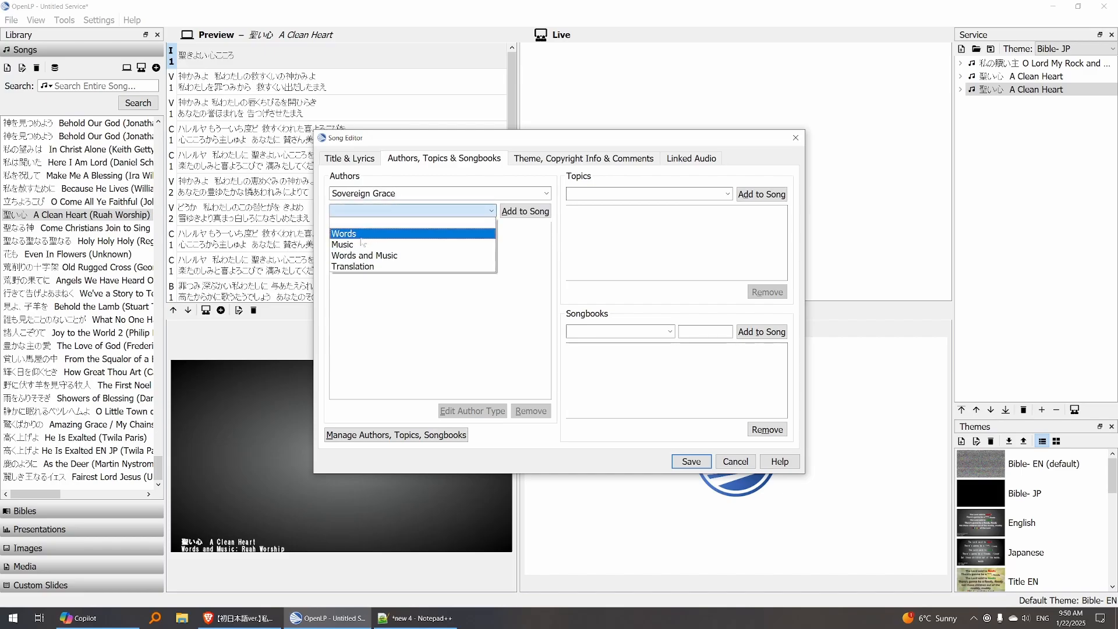
click(360, 256)
click(524, 211)
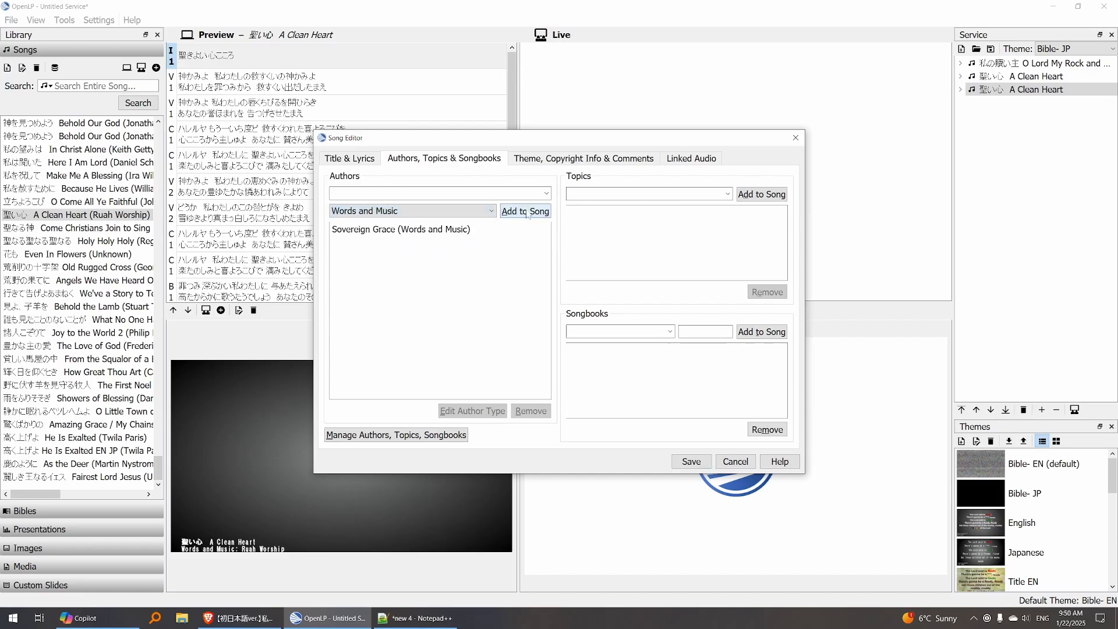
Check the YouTube channel name in the browser and enter it in Latin letters as another author in OpenLP
click(239, 618)
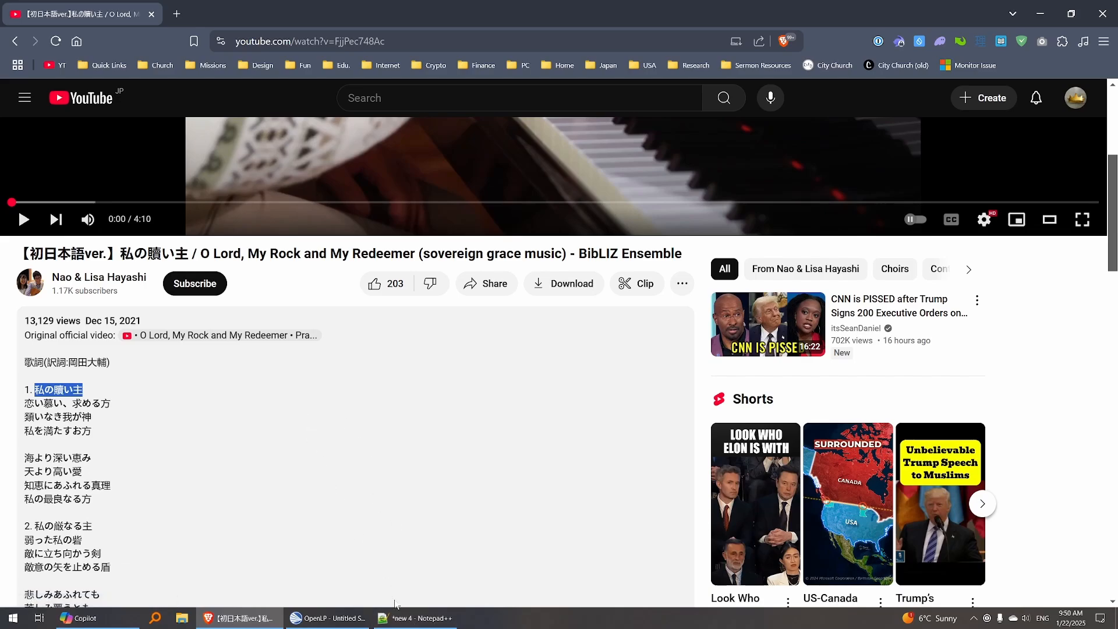
mouse_move(415, 626)
click(326, 618)
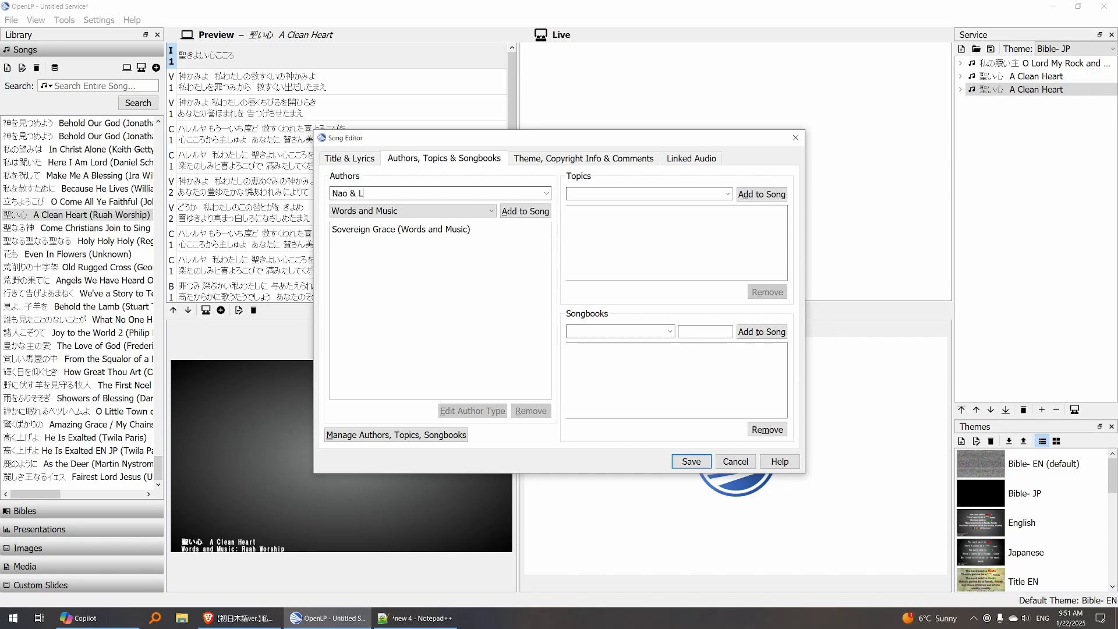
text(isa)
key(super+space)
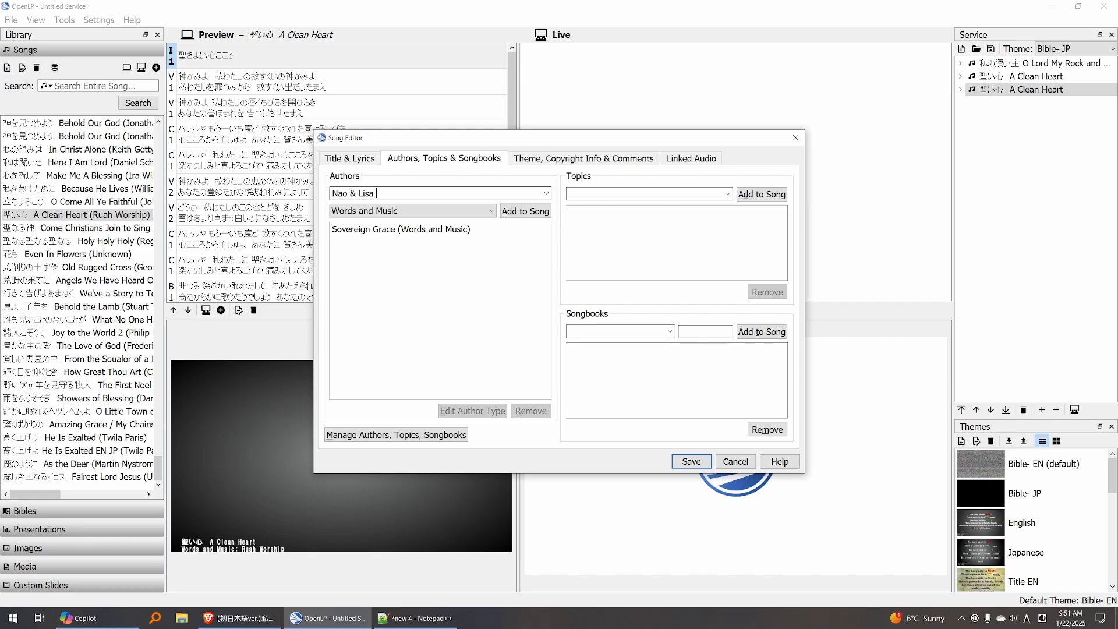
text(はやし)
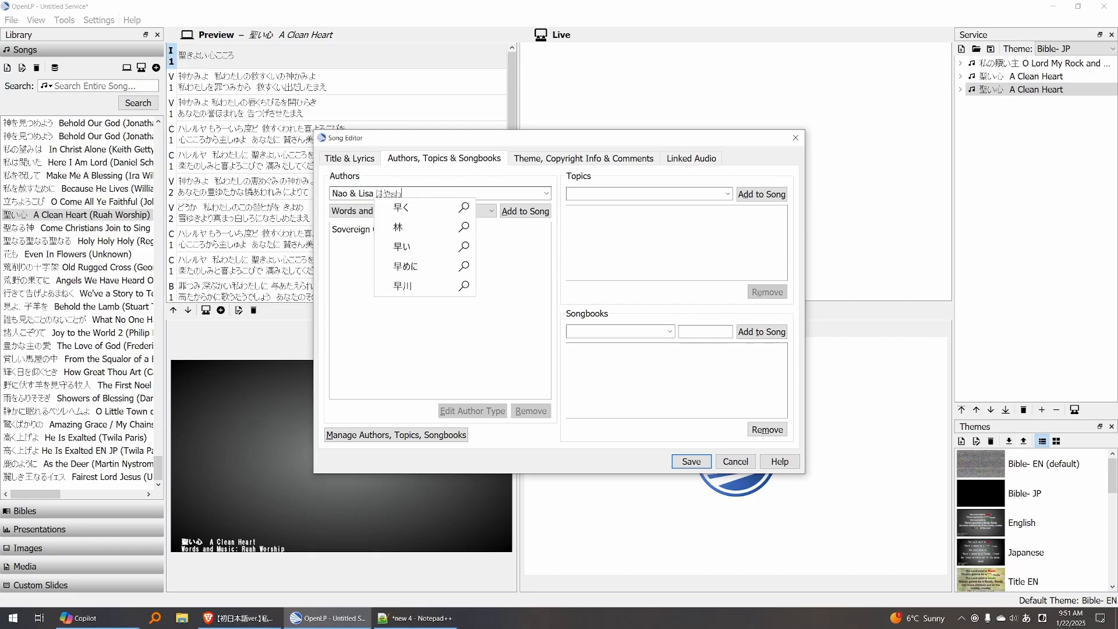
key(space)
key(Return)
key(BackSpace)
key(super+space)
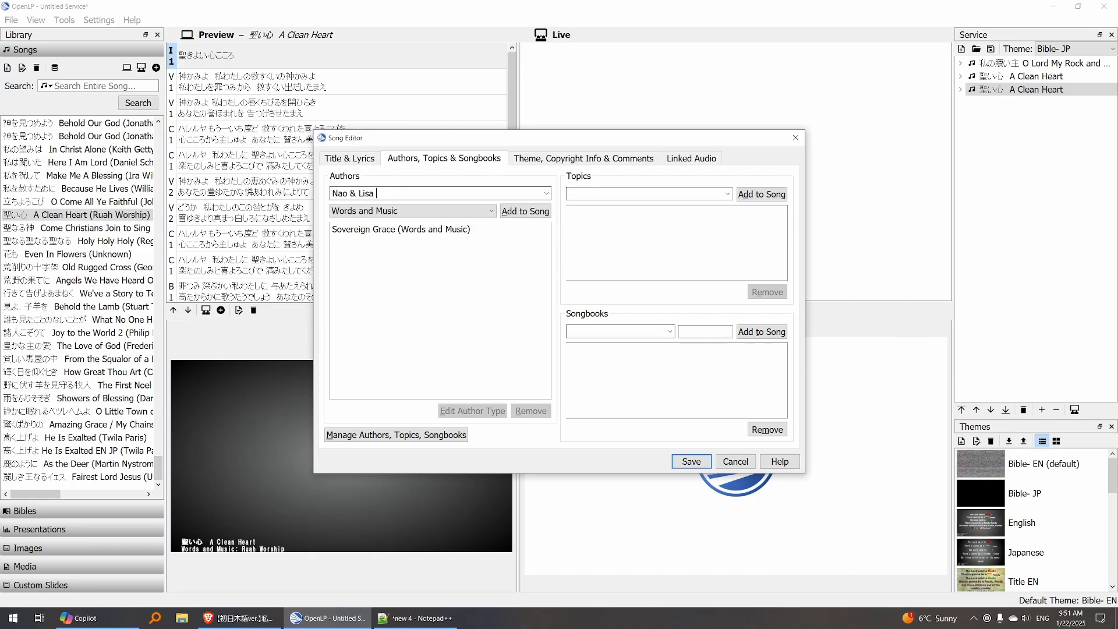
text(Hayashi)
Credit the entered author with Translation and add them to the song as a new author
click(373, 210)
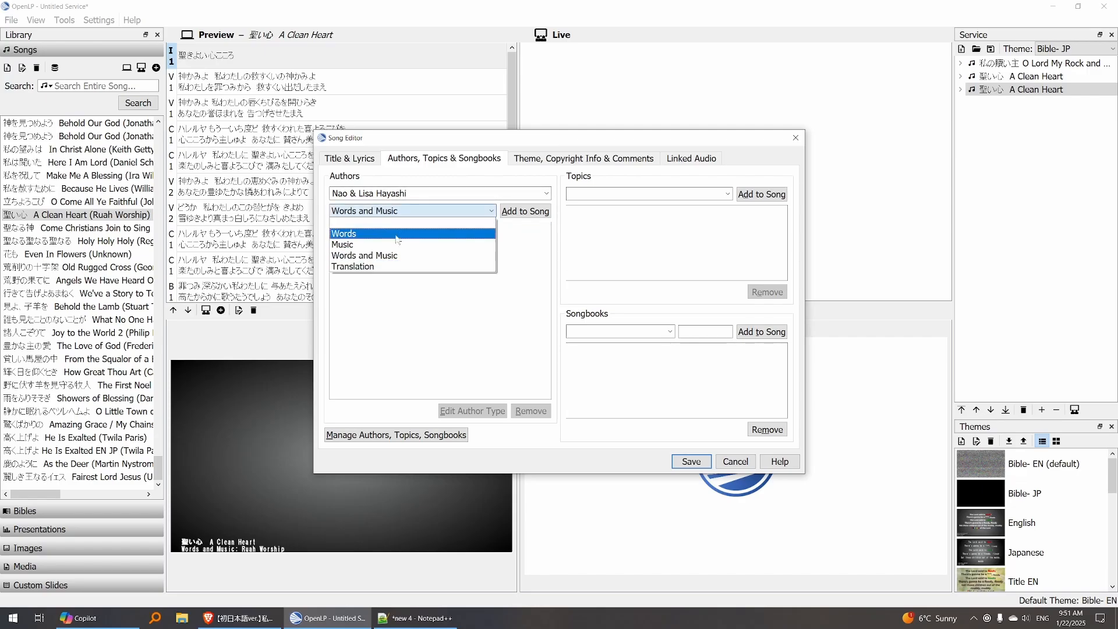
click(369, 267)
click(526, 211)
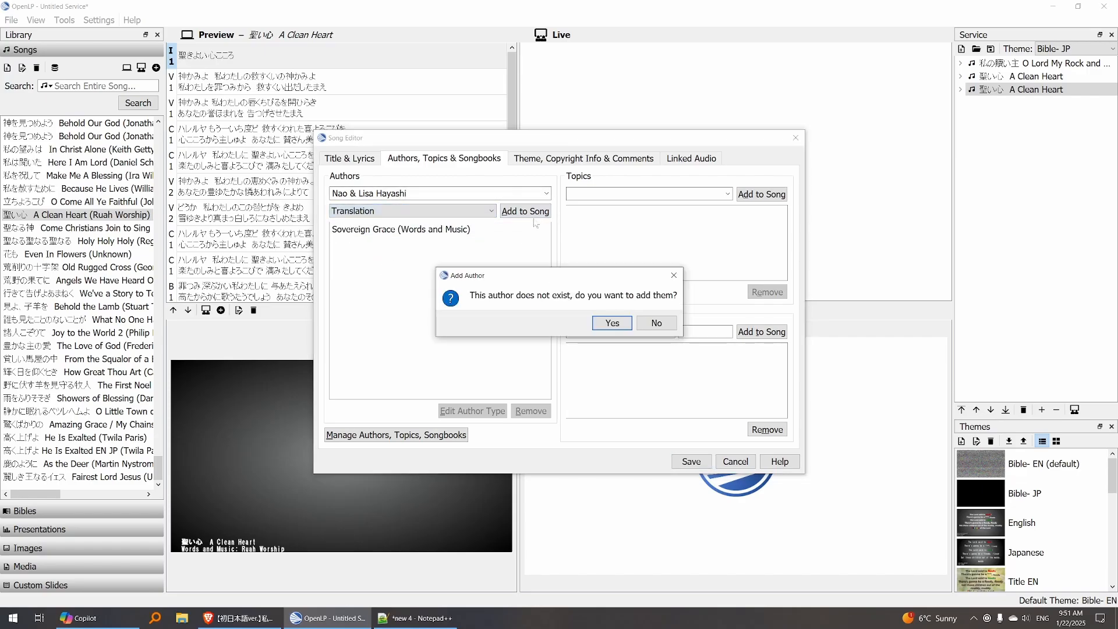
click(610, 324)
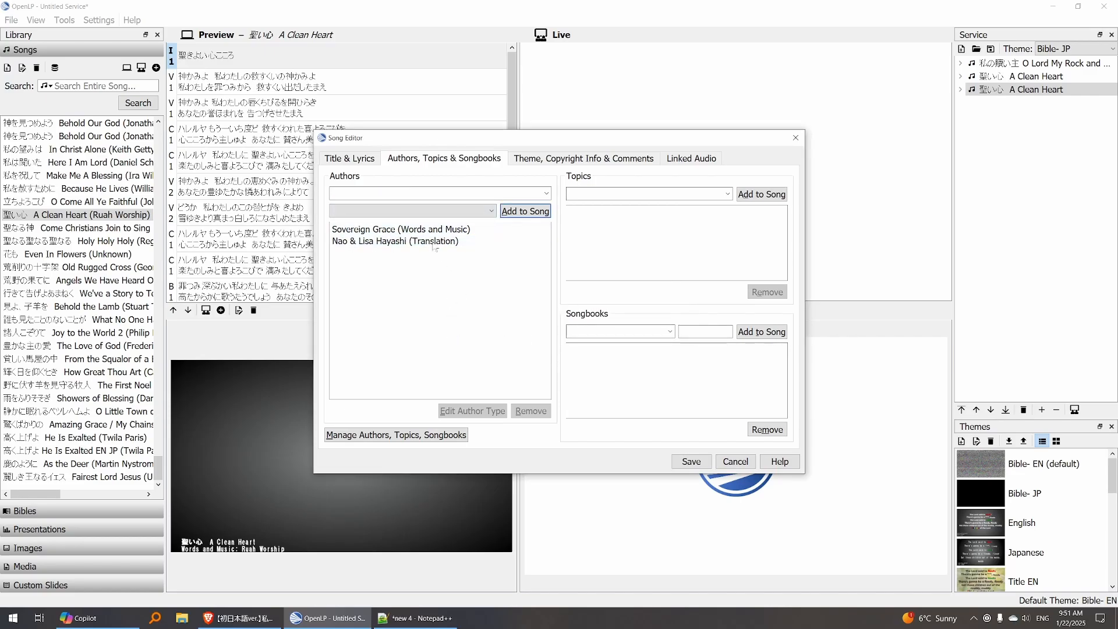
Add the song to the P&W Japanese songbook
click(670, 332)
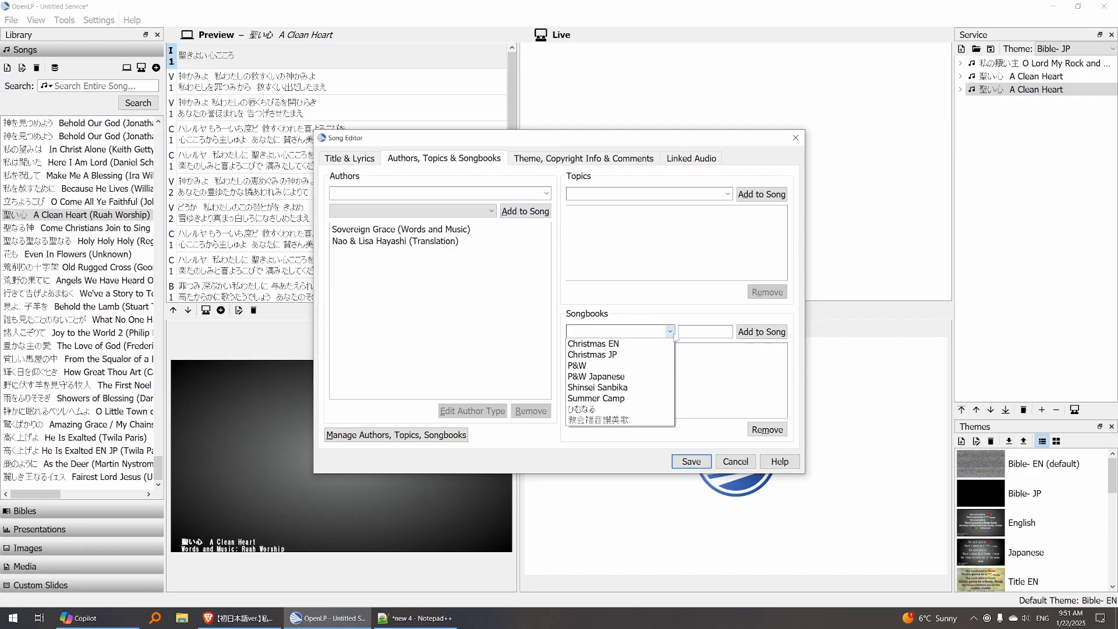
click(612, 377)
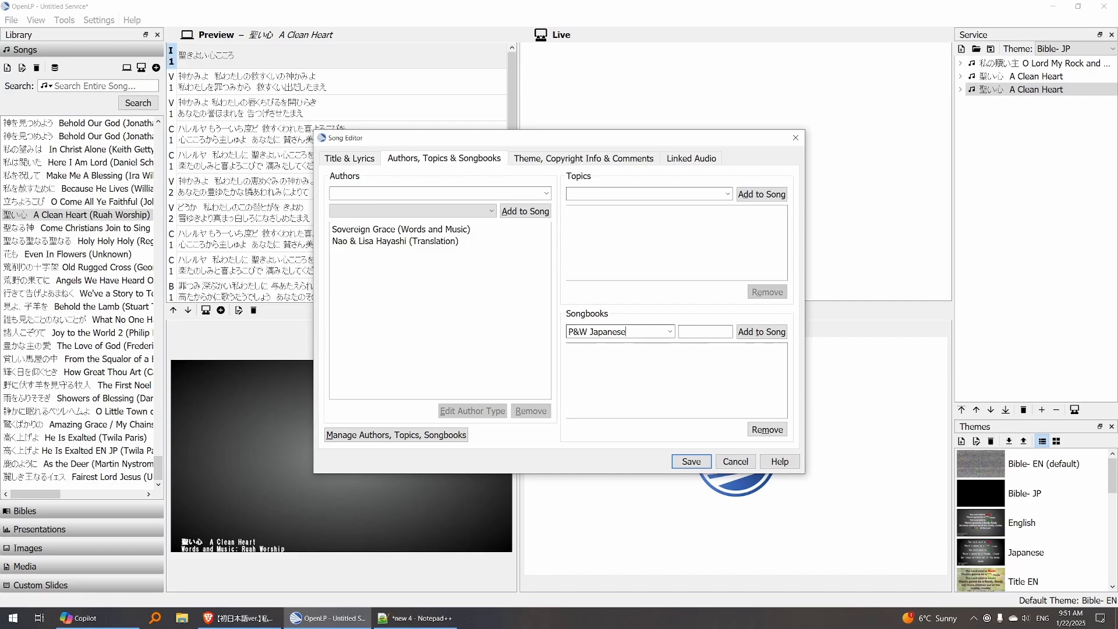
click(670, 332)
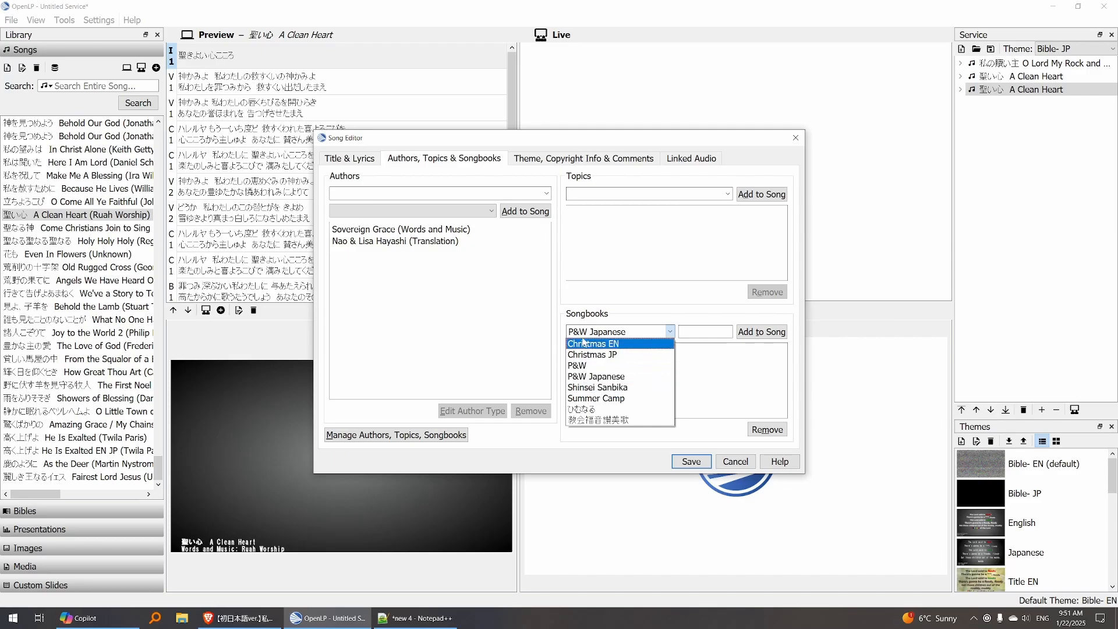
click(643, 315)
click(760, 332)
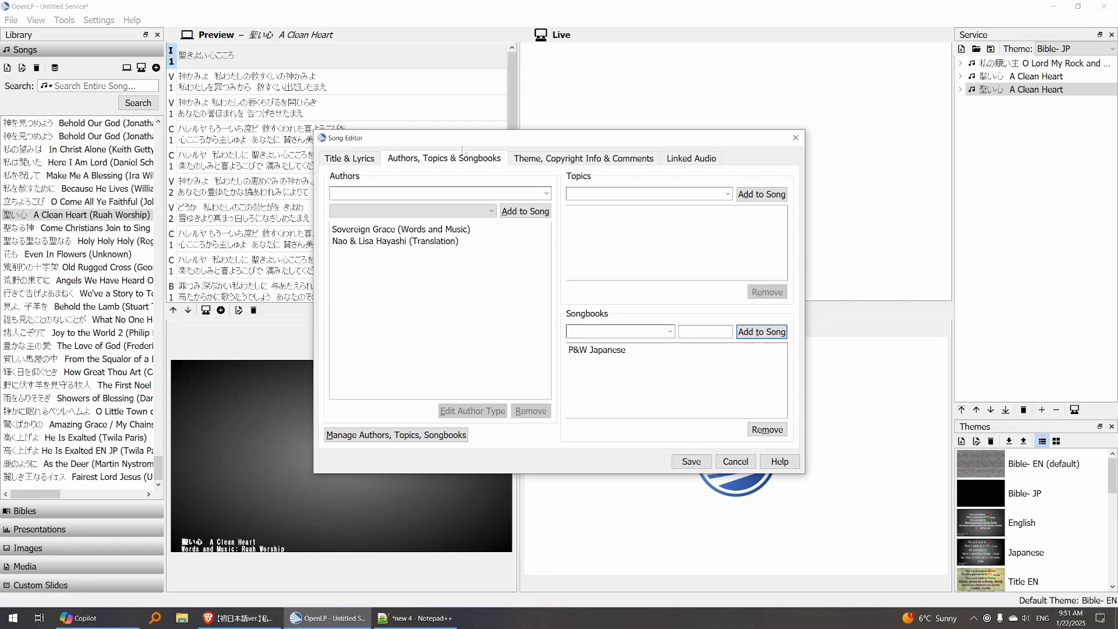
click(727, 193)
scroll(669, 256, down, 5)
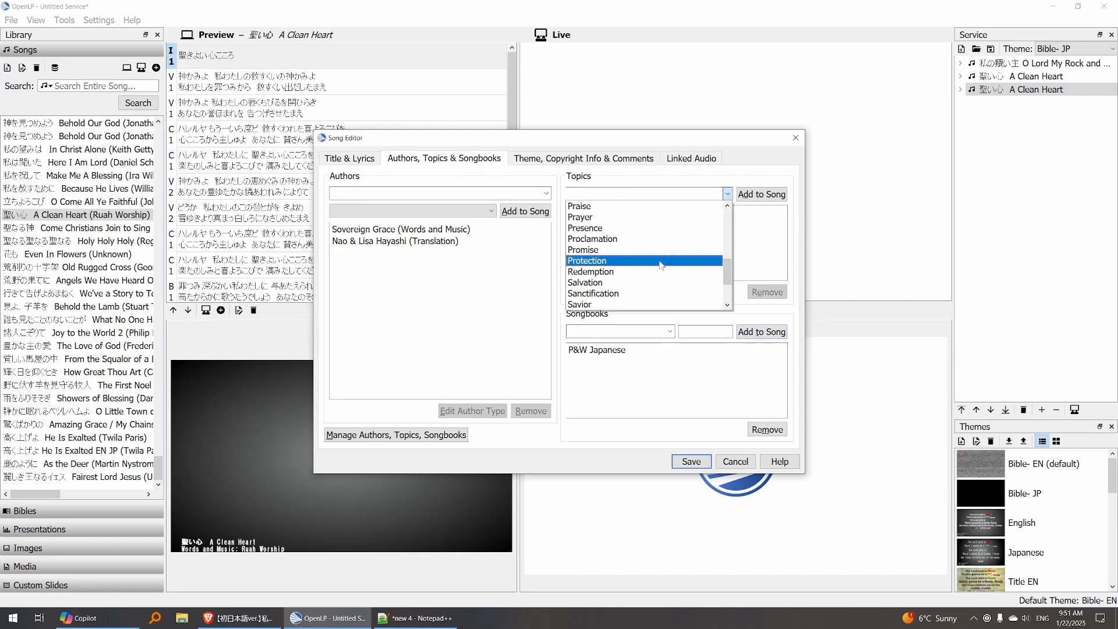
scroll(669, 257, up, 5)
click(756, 174)
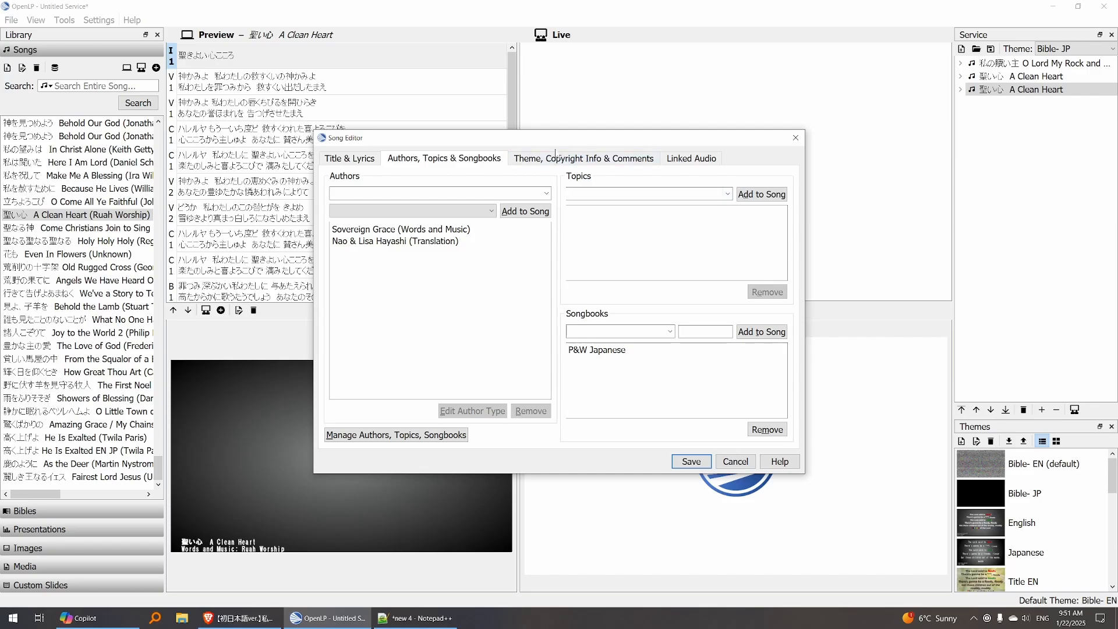
Assign the Japanese theme to the song
click(557, 158)
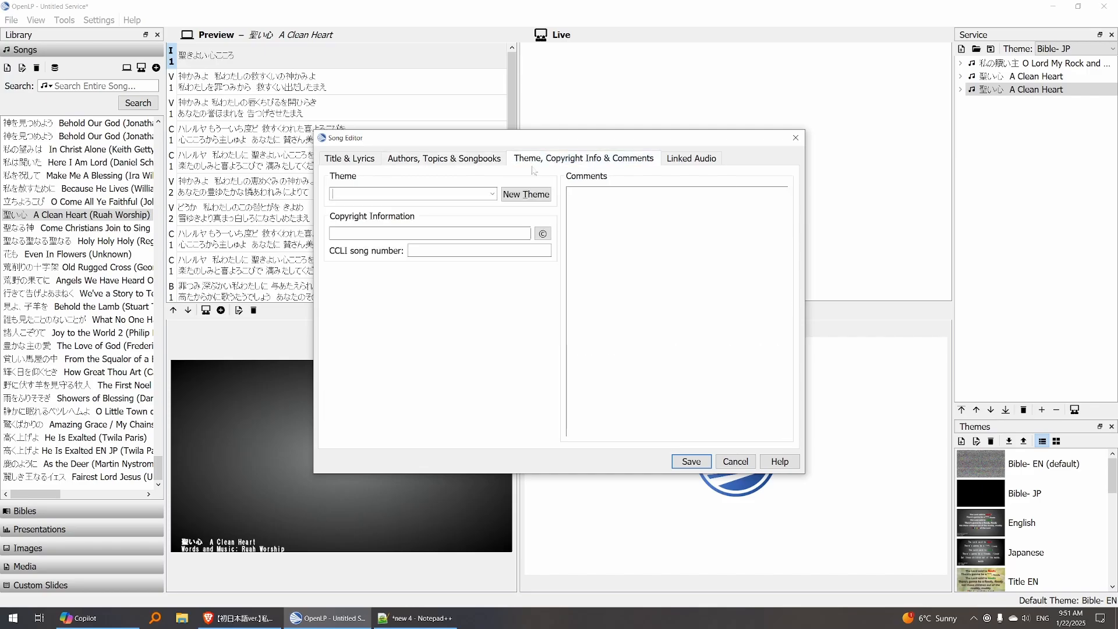
click(492, 194)
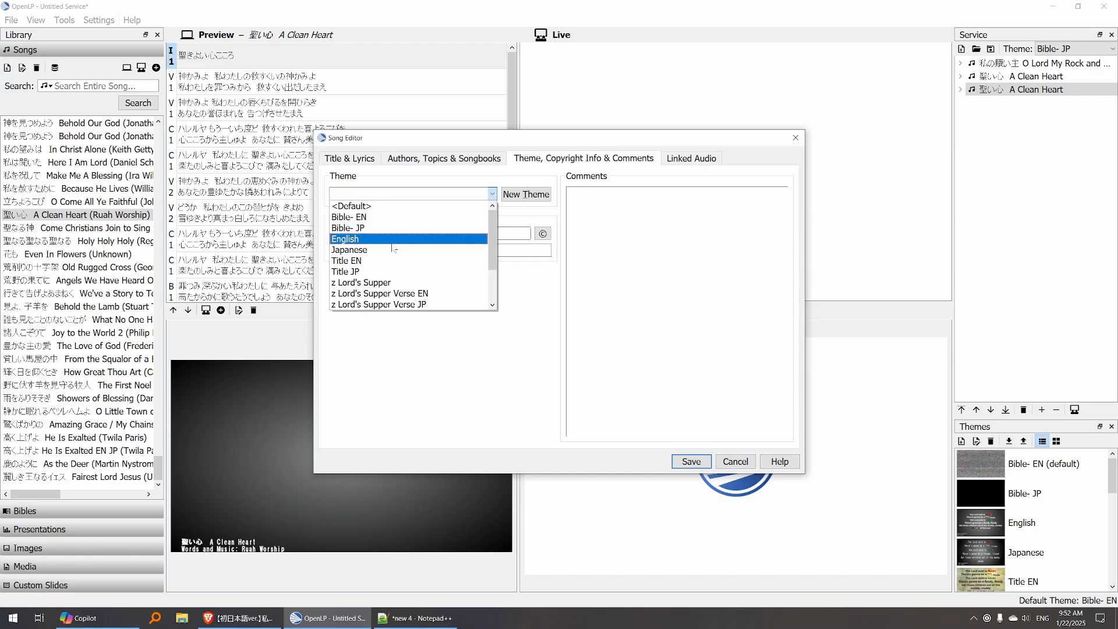
click(352, 252)
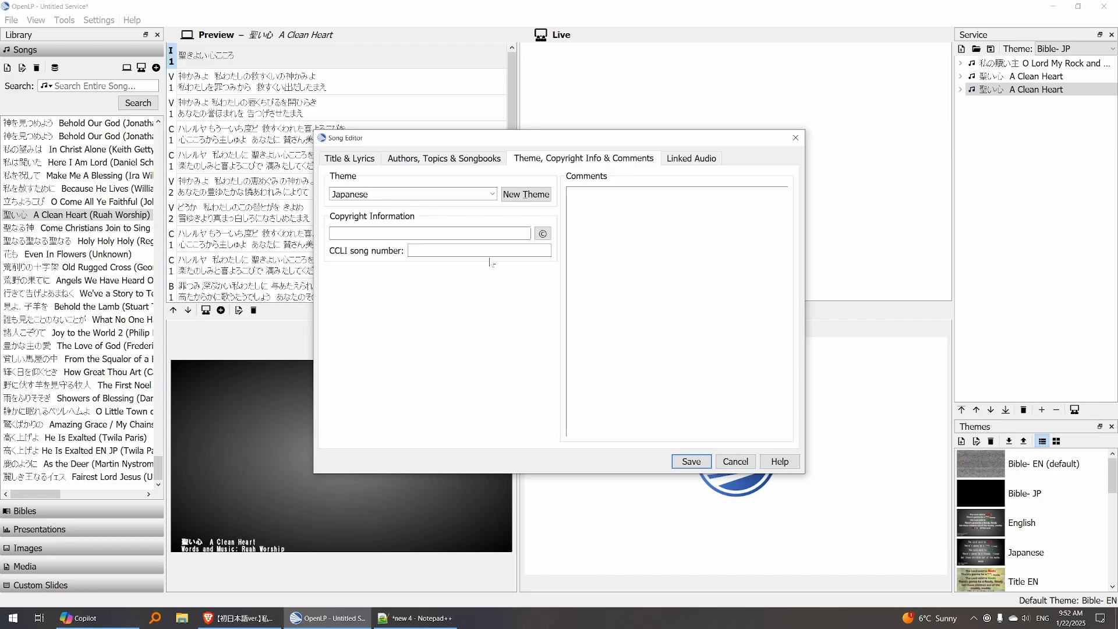
Review the song's linked audio, theme, author and lyrics settings, and save the song
click(691, 159)
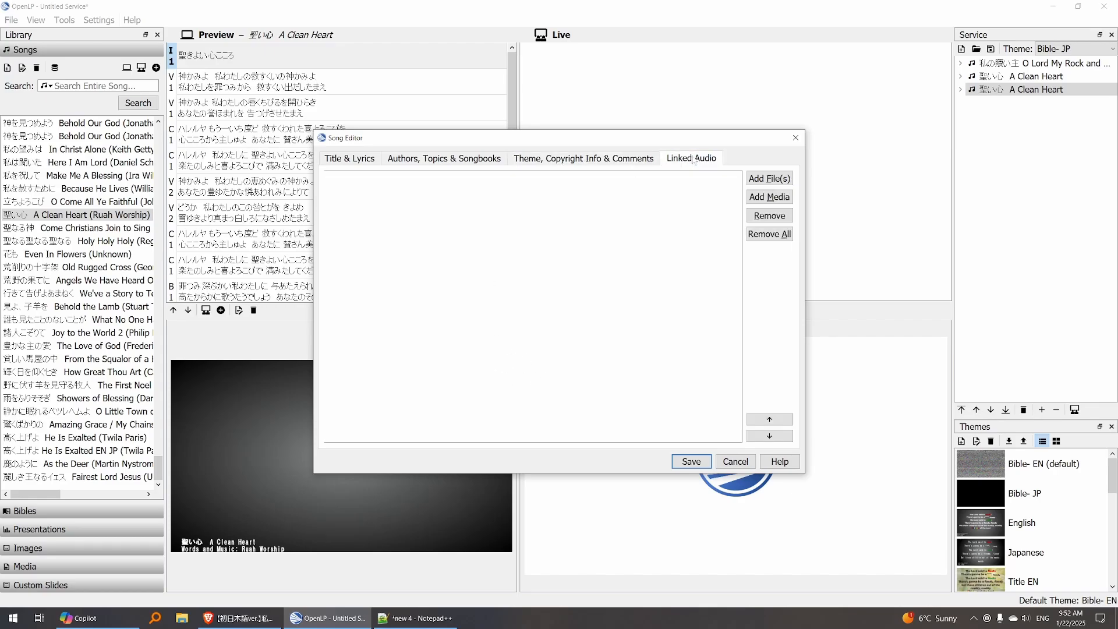
click(600, 161)
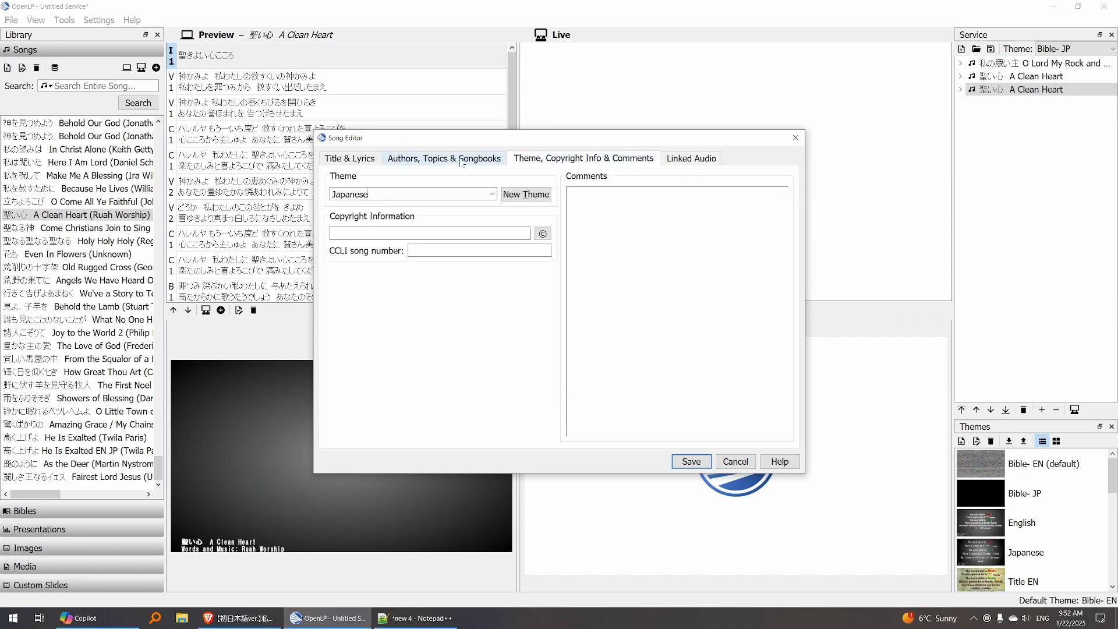
click(457, 164)
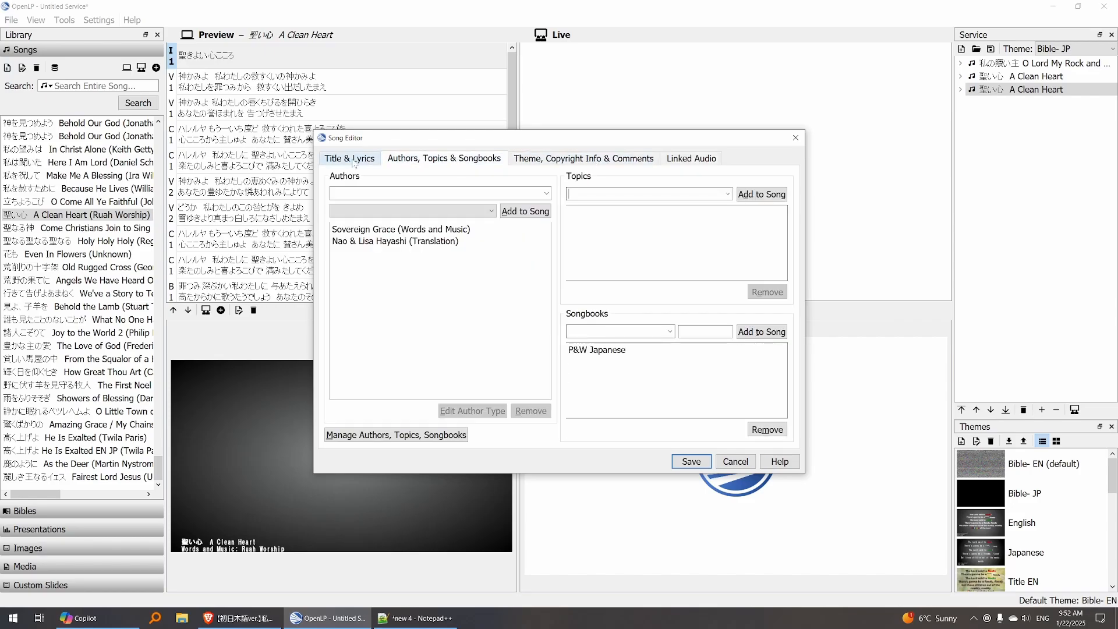
click(354, 162)
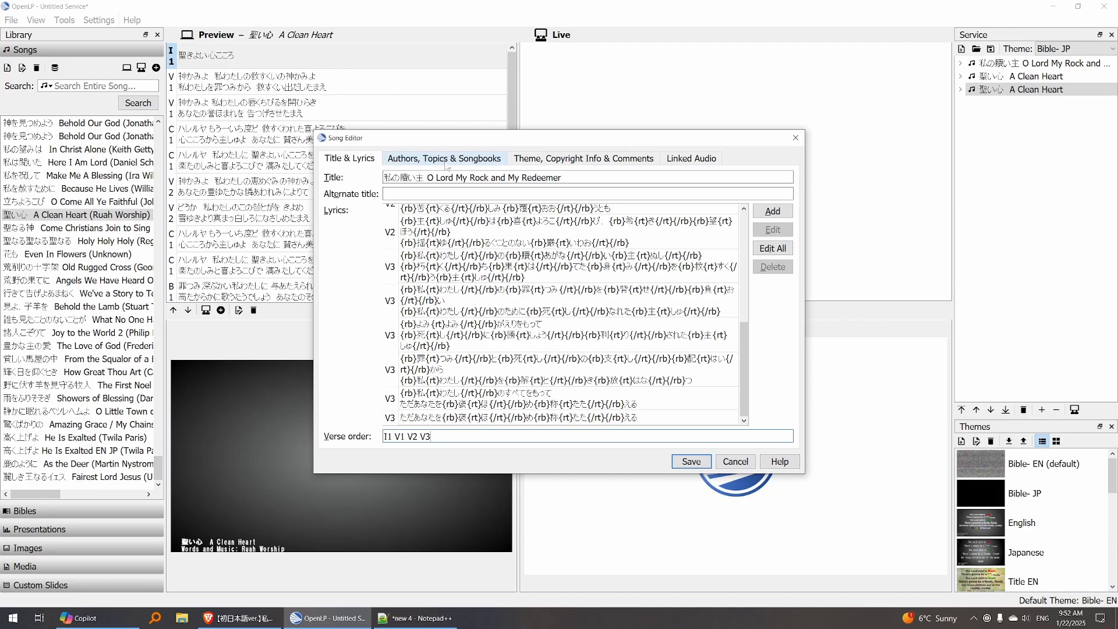
click(691, 461)
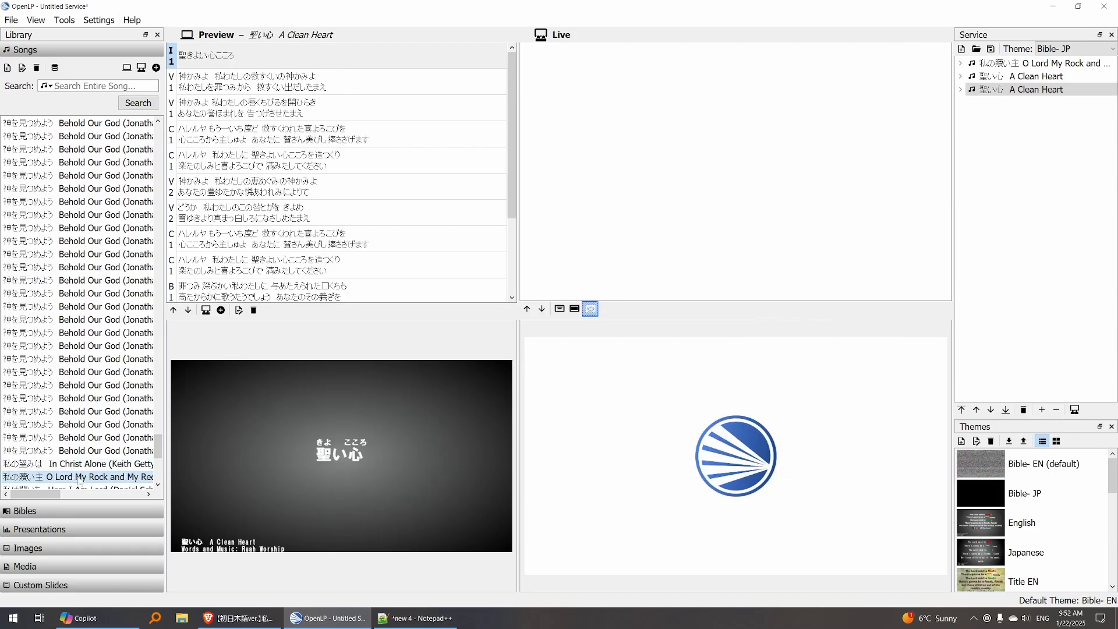
Preview the saved 私の贖い主 song and check the furigana on its verse 1 slides
click(85, 477)
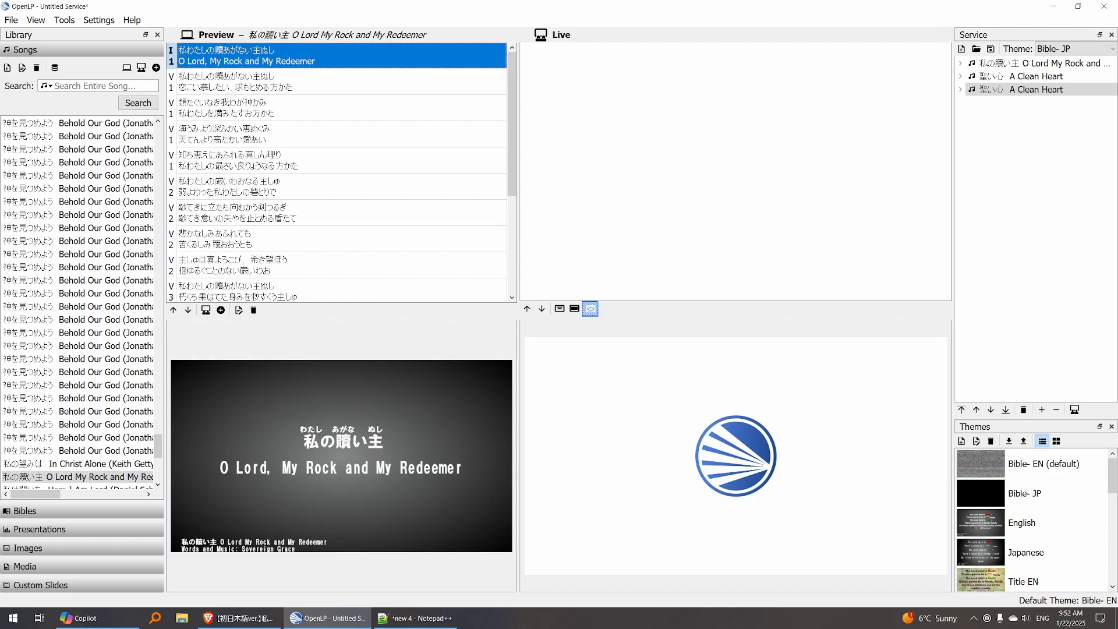
click(322, 89)
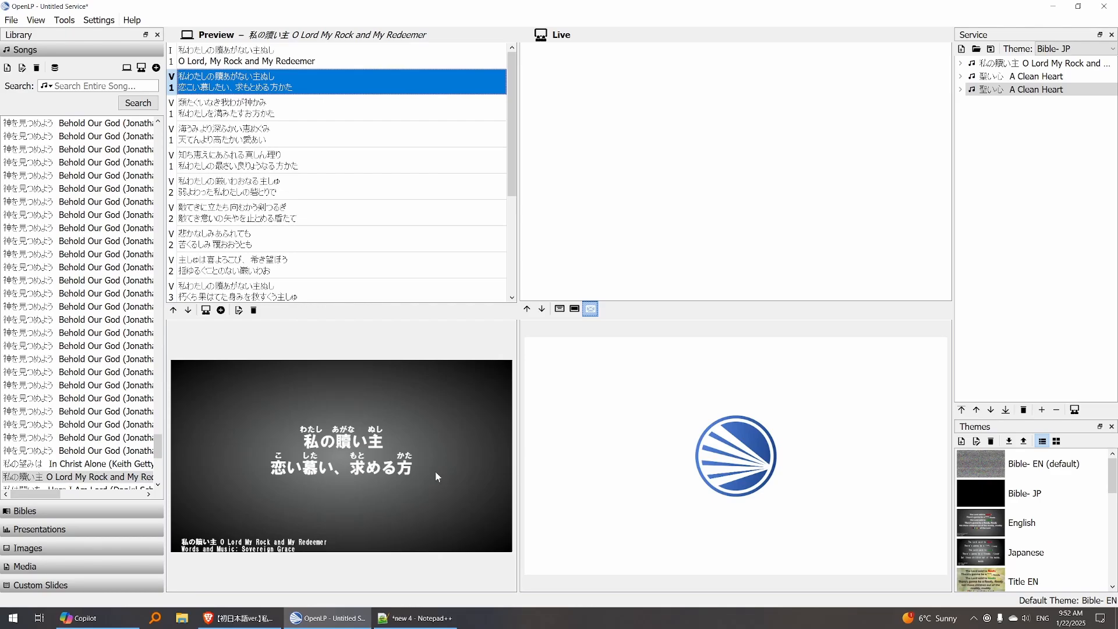
click(362, 108)
click(354, 145)
click(353, 166)
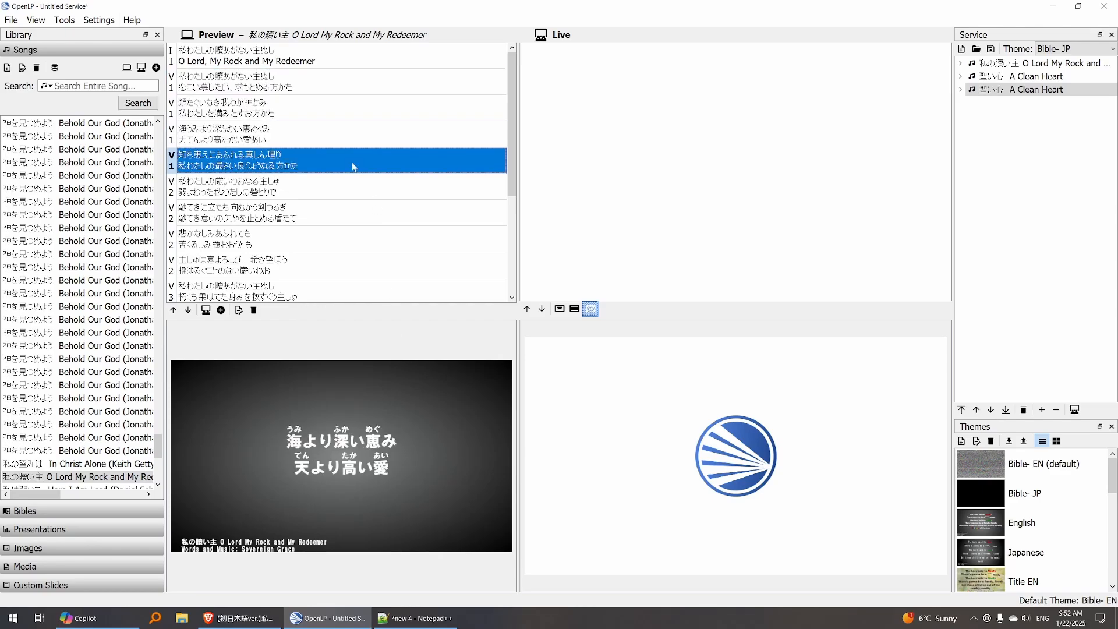
Check the furigana on the song's verse 1 and verse 2 slides in the preview
click(353, 194)
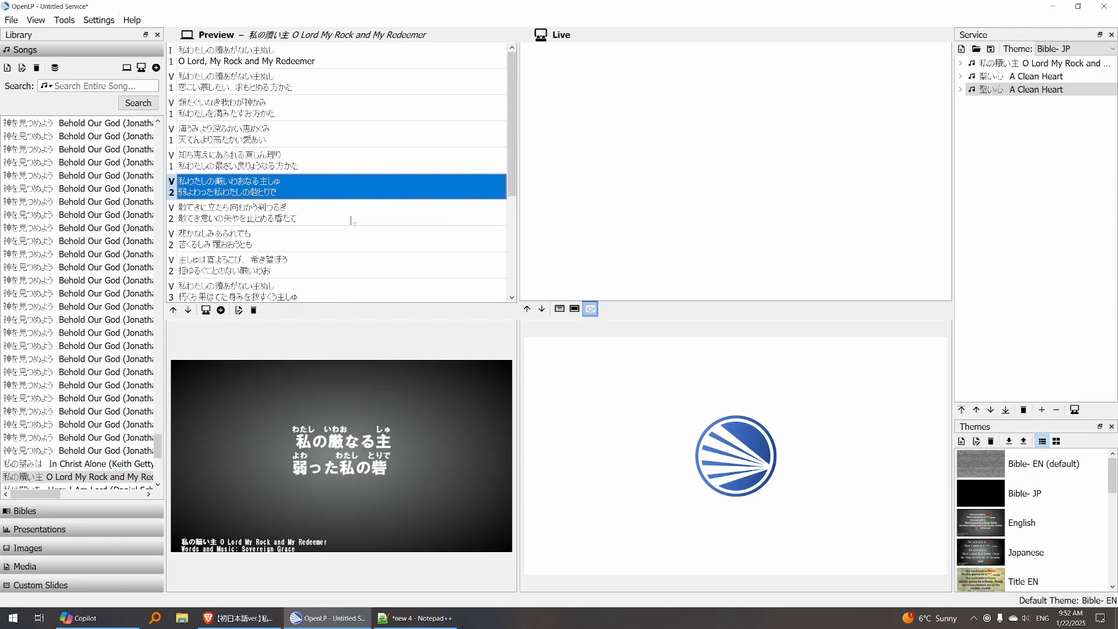
click(347, 118)
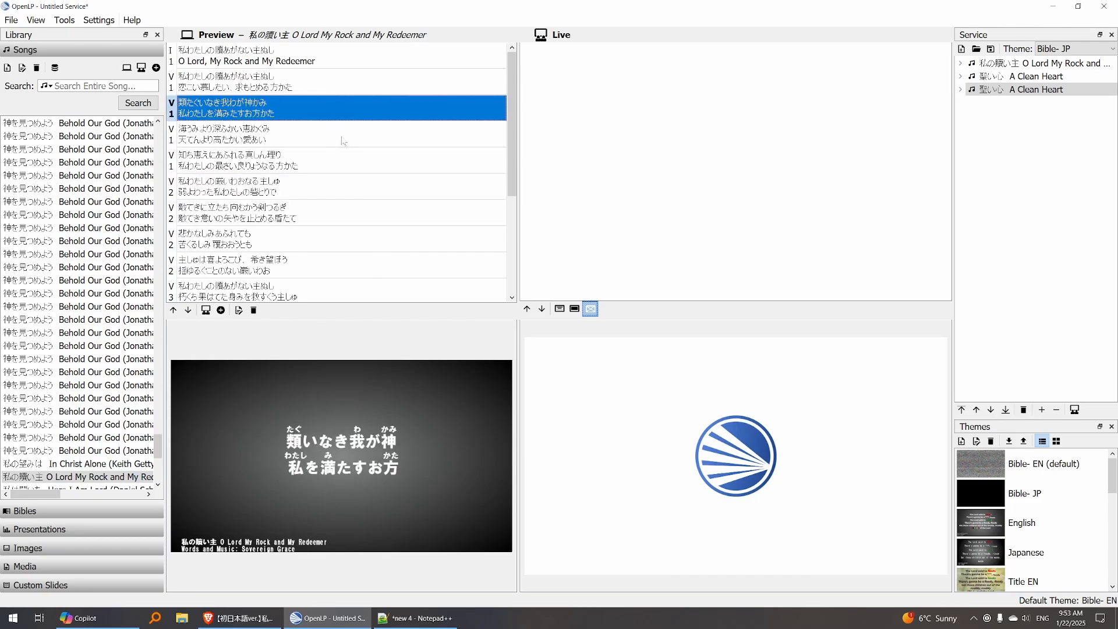
click(320, 220)
click(335, 182)
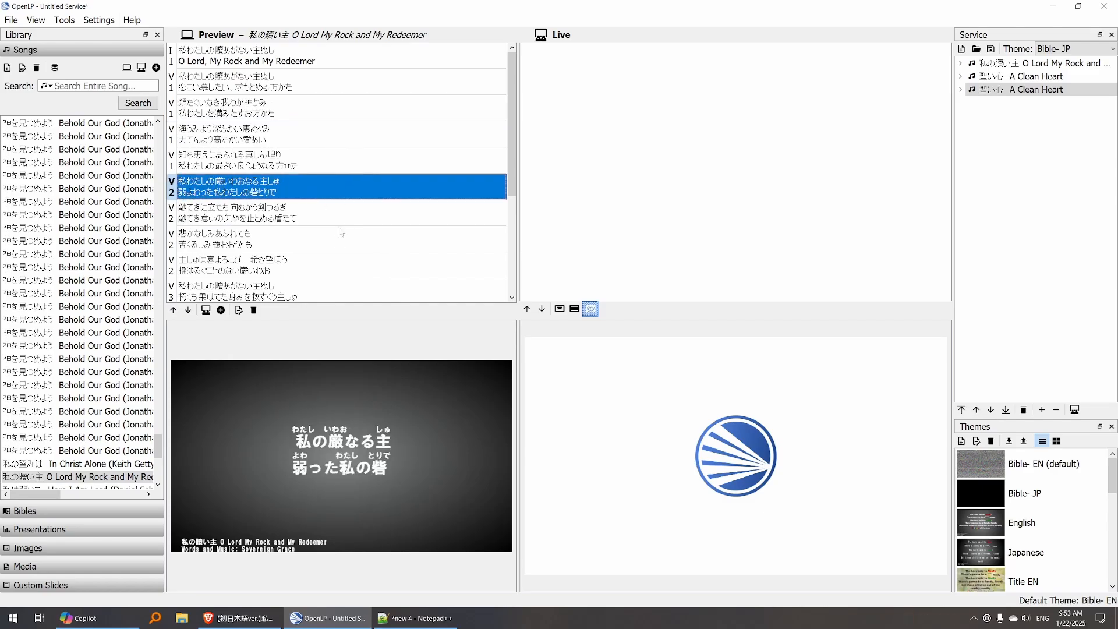
click(328, 214)
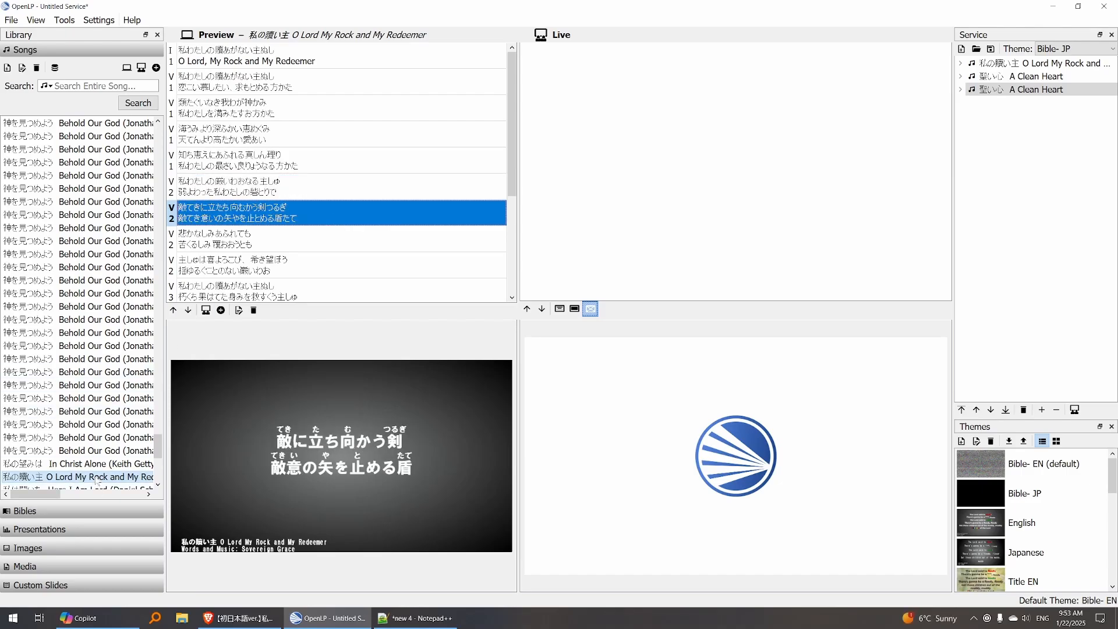
Add 私の贖い主 to the end of the service, send it live, and advance through its verse 1 slides to 海より深い恵み
drag(94, 476, 1046, 143)
double_click(1040, 105)
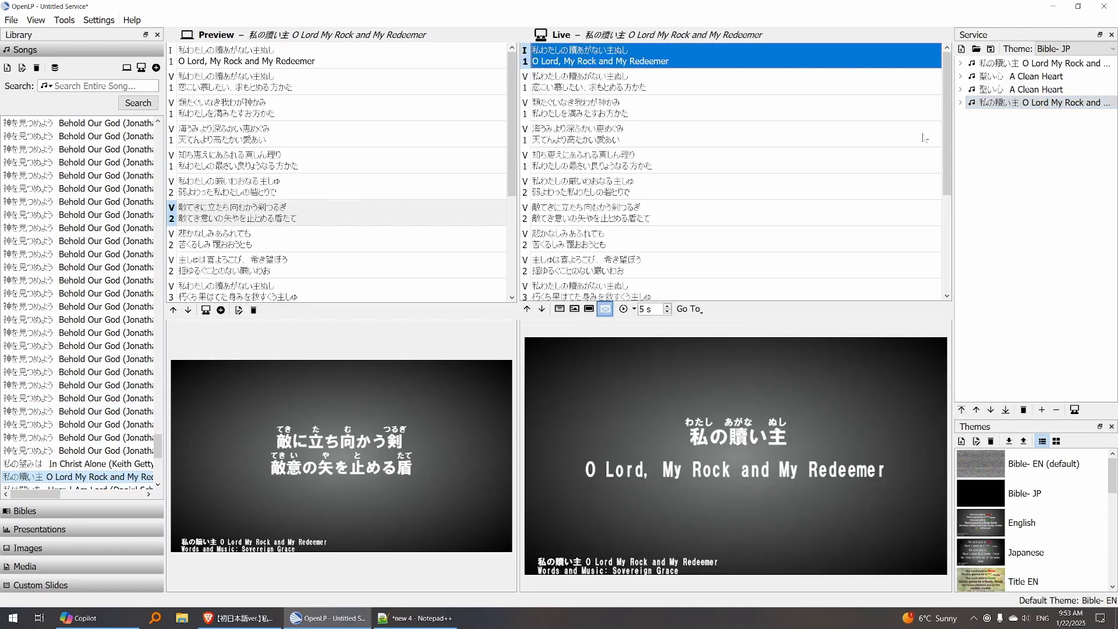
click(709, 91)
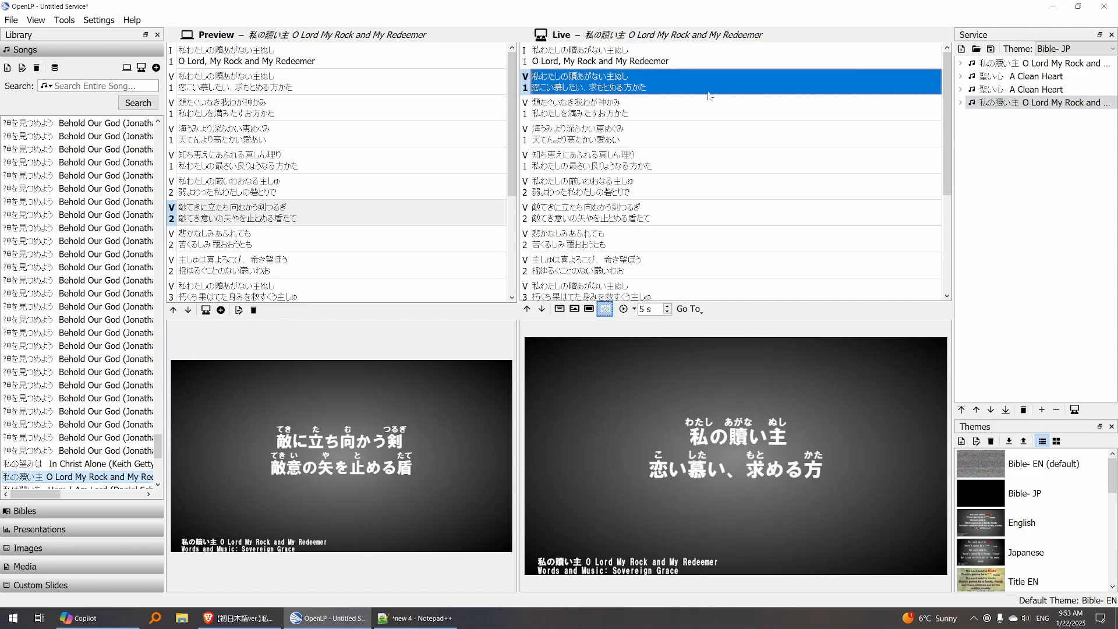
click(712, 109)
click(722, 145)
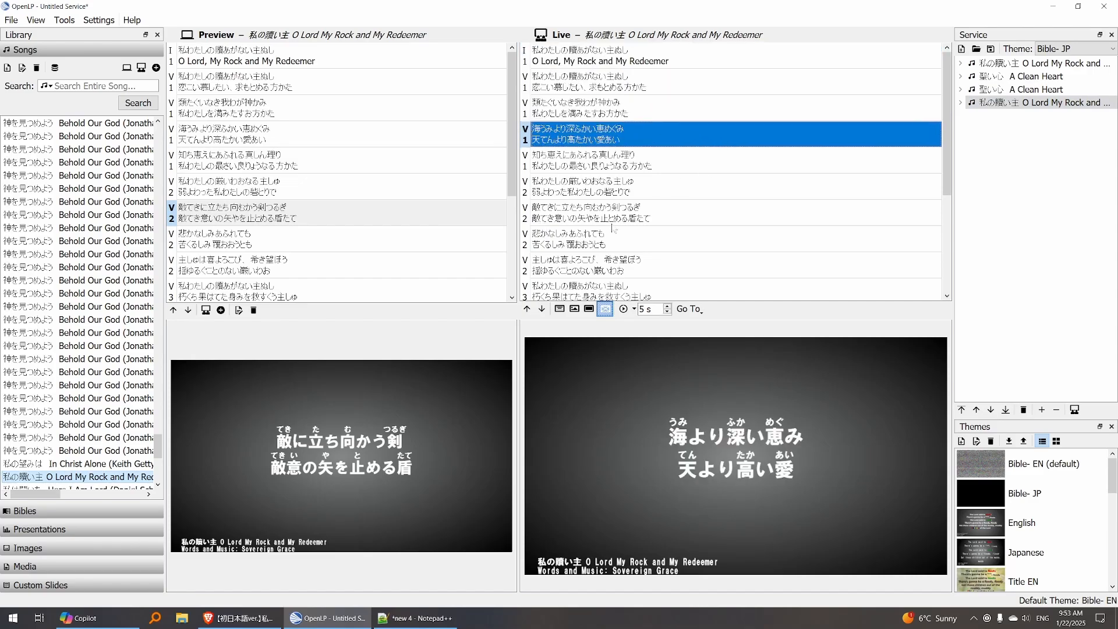